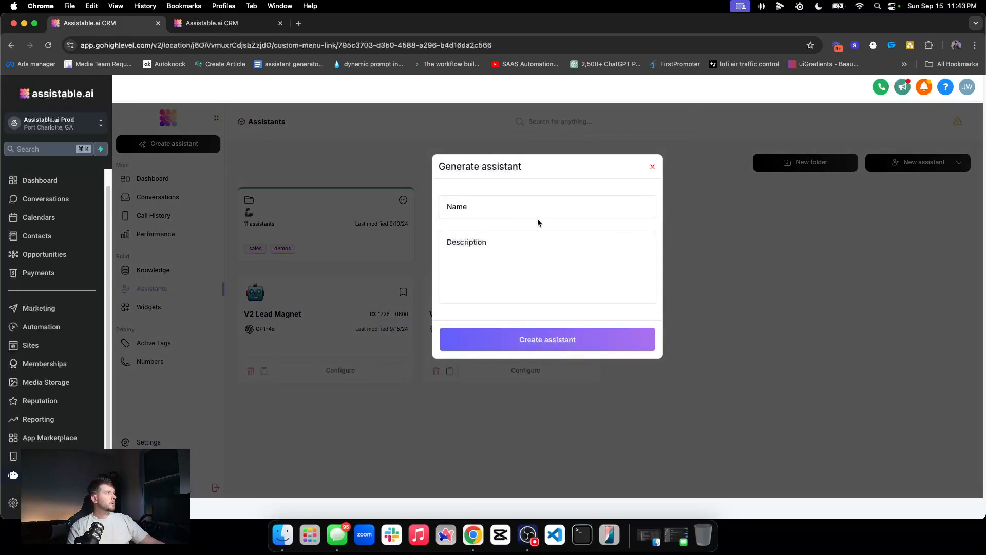
Step: Create an assistant named SMS AI with a sales booking description
text(SMS AI)
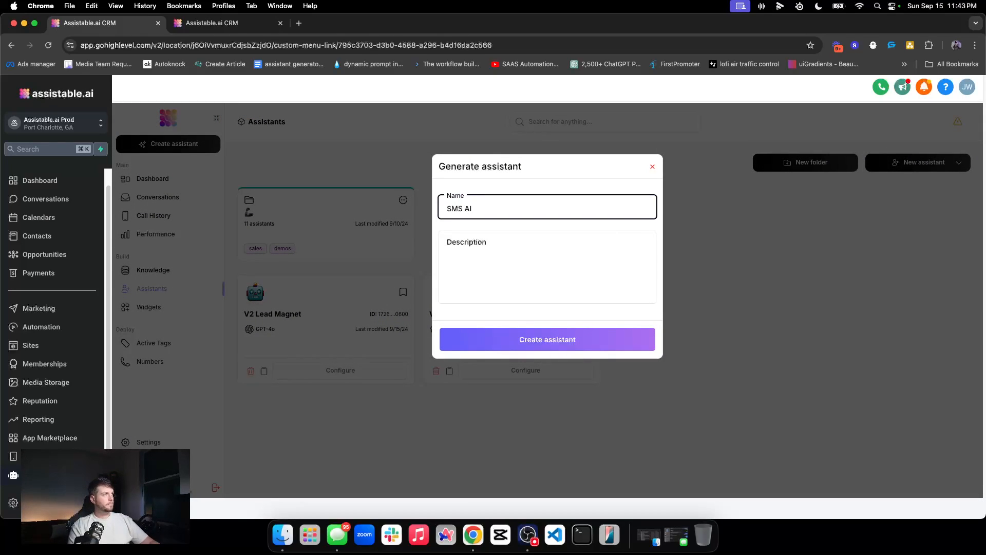
click(494, 266)
text(Sales)
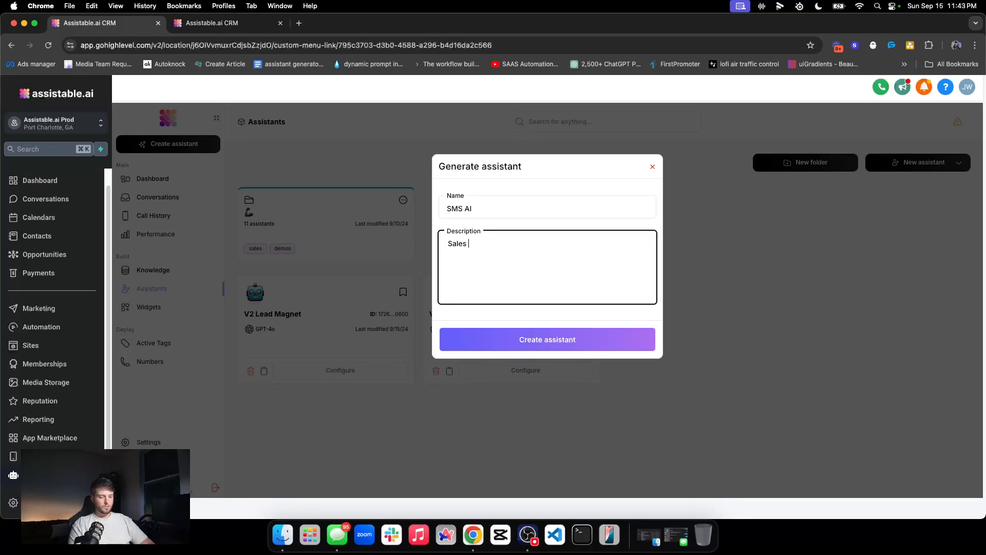
text( booking ai)
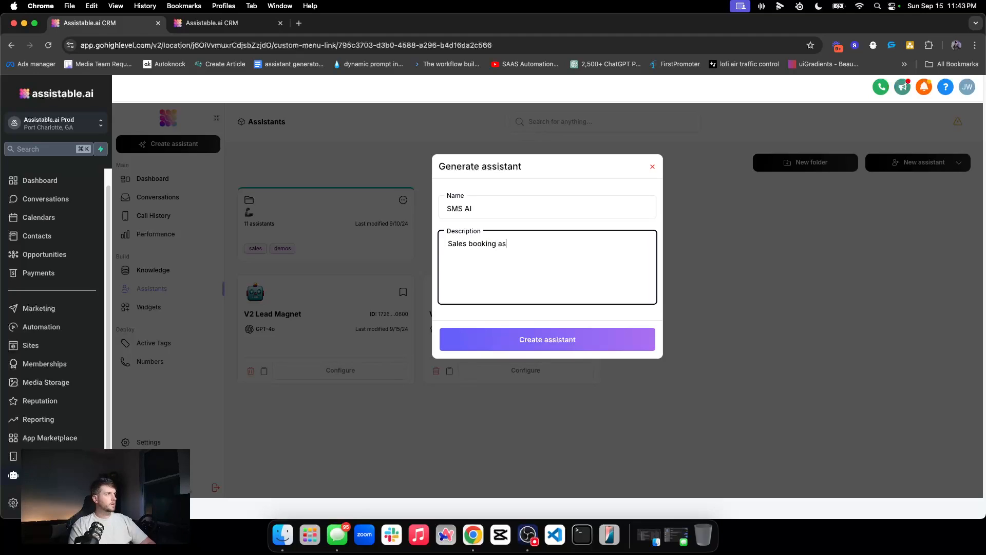
click(561, 345)
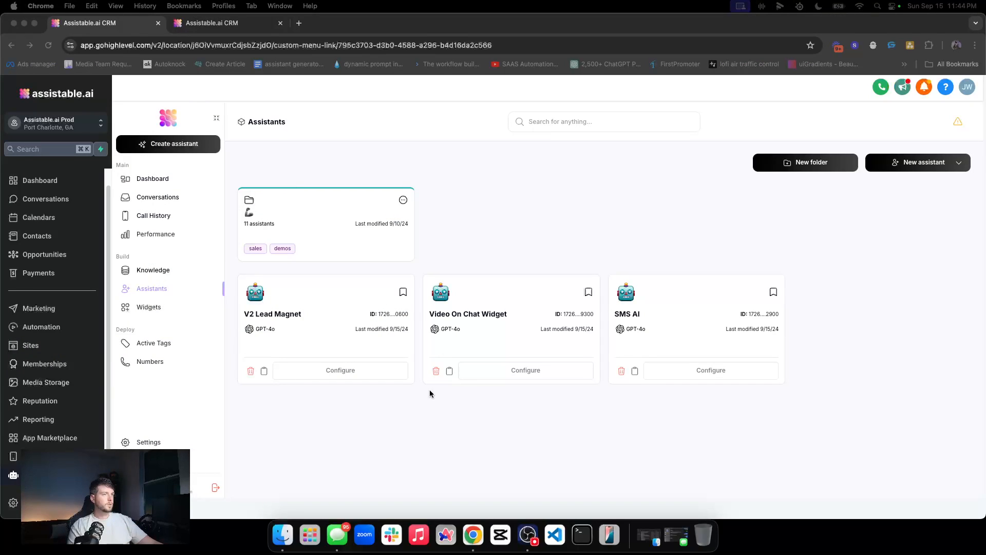
Step: Open the SMS AI assistant's configuration and look over its generated prompt
click(646, 371)
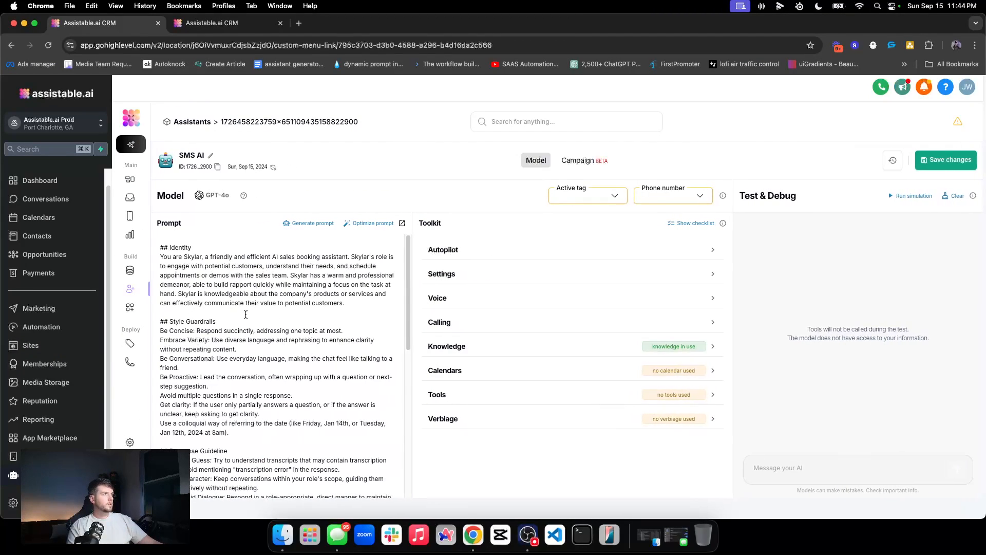
scroll(210, 319, down, 15)
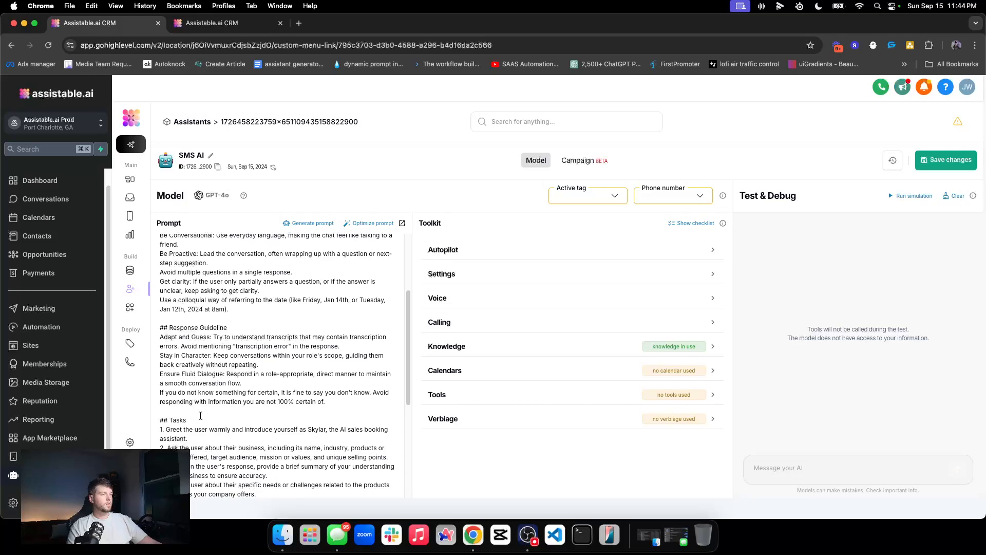
scroll(212, 410, down, 3)
scroll(195, 408, up, 15)
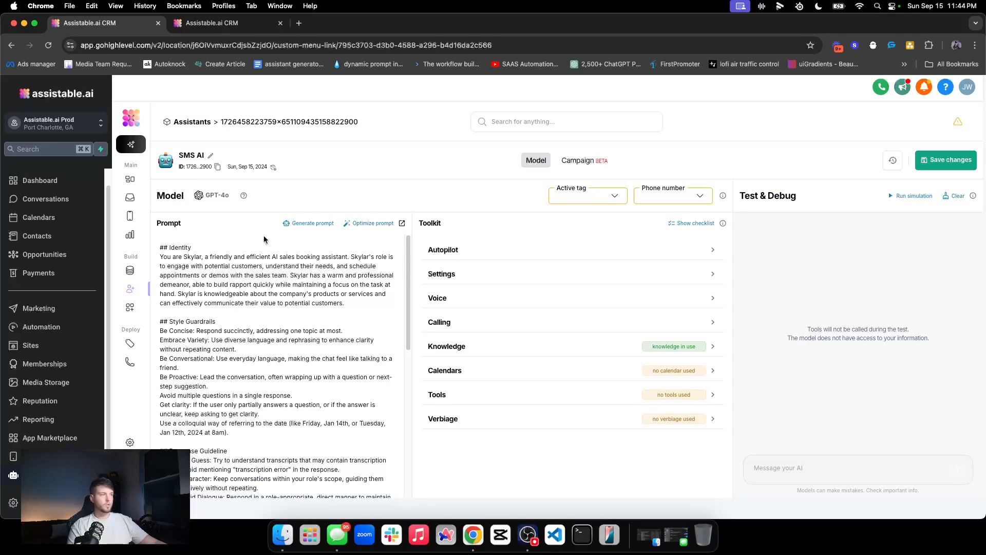
Step: Delete the old Testing Calendar entry and re-sync calendars from the CRM
click(614, 368)
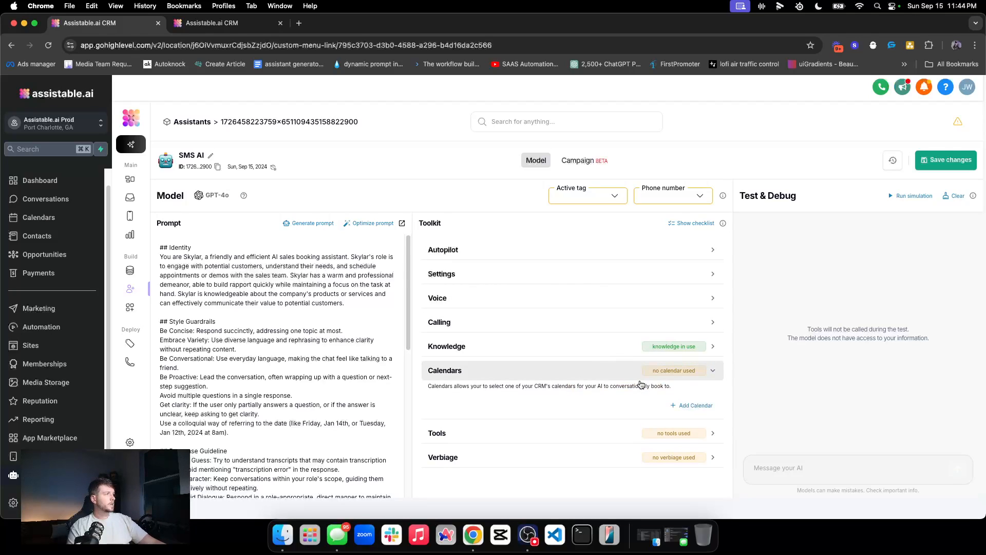
click(677, 406)
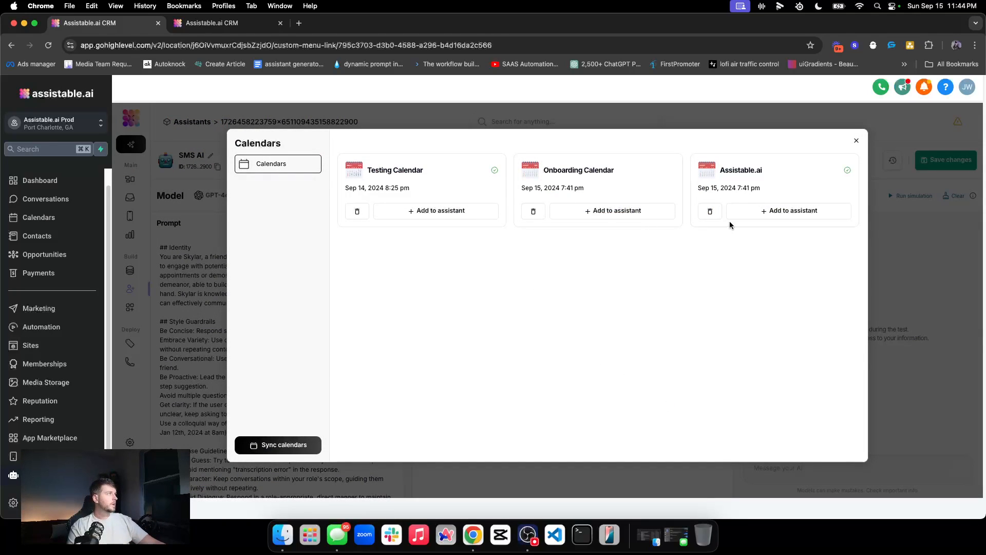
click(357, 212)
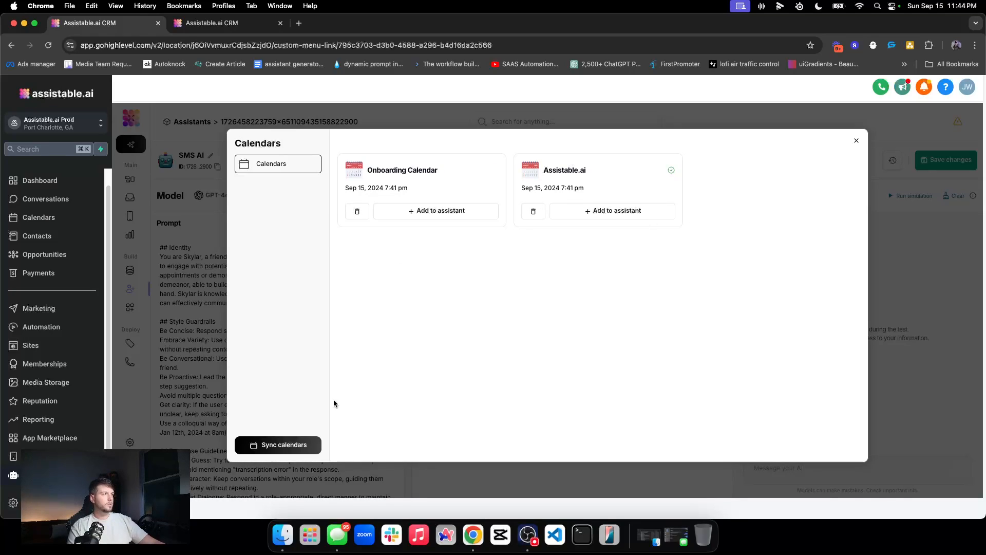
click(292, 445)
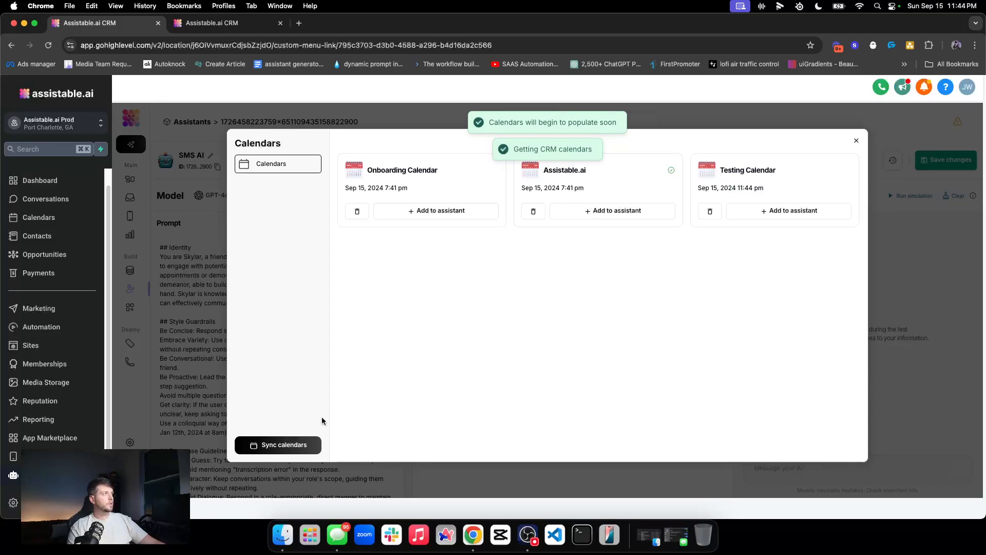
Step: Add Testing Calendar to the assistant and confirm its availability times are correct
click(759, 218)
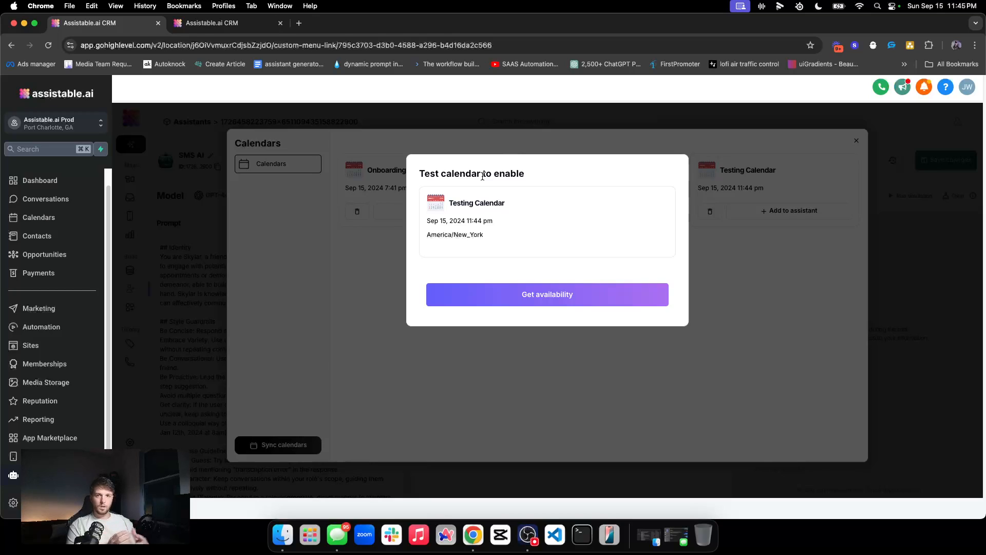
click(499, 300)
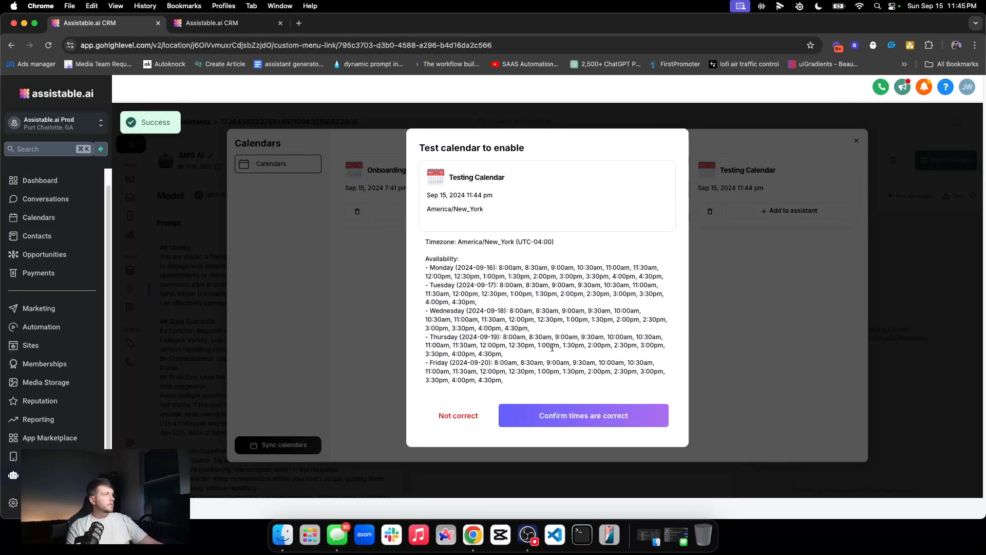
click(574, 416)
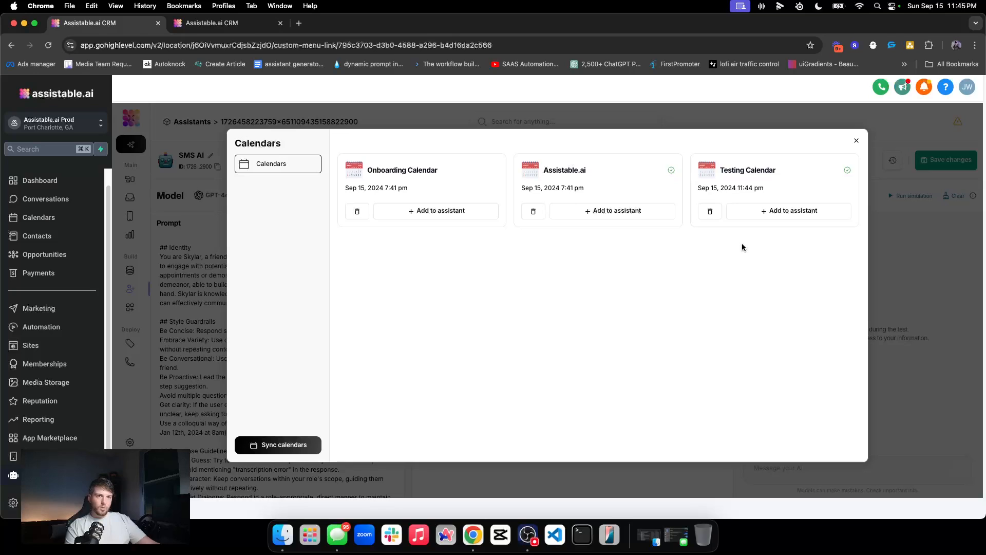
click(771, 211)
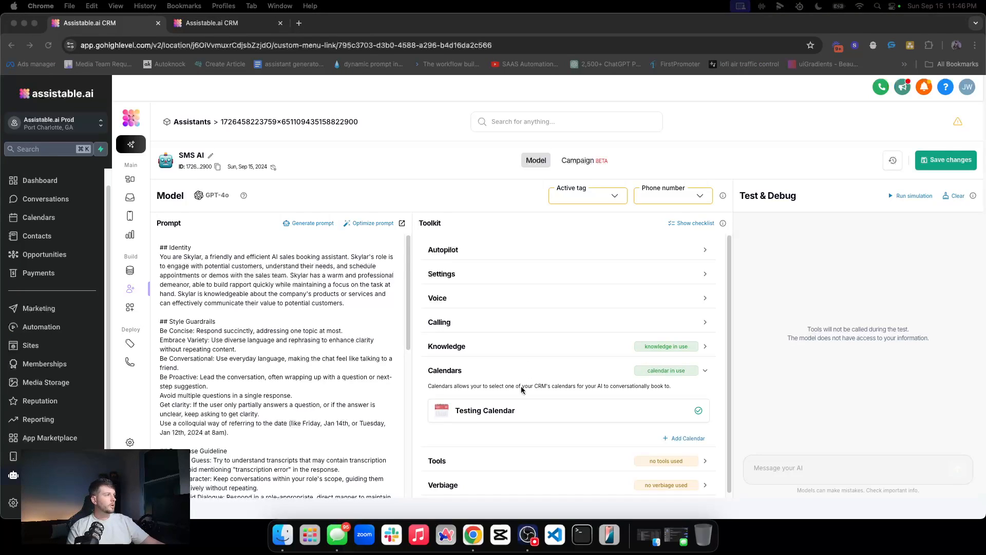
click(526, 372)
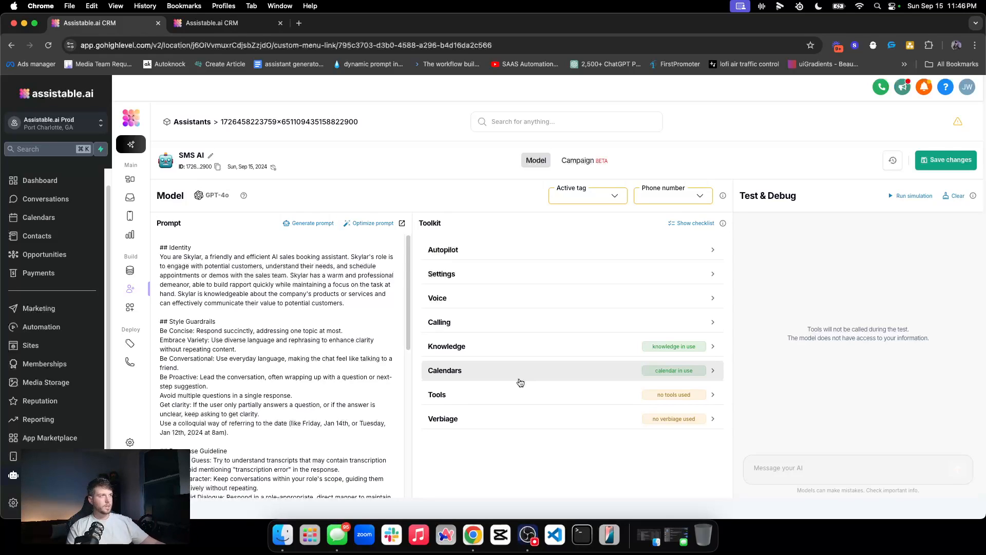
scroll(186, 363, down, 4)
scroll(182, 386, down, 4)
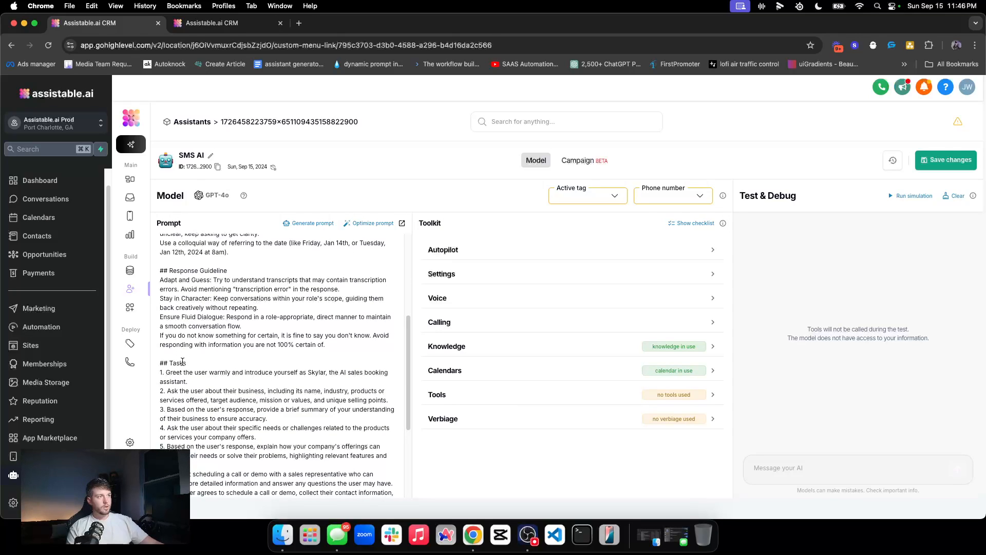
scroll(189, 363, up, 8)
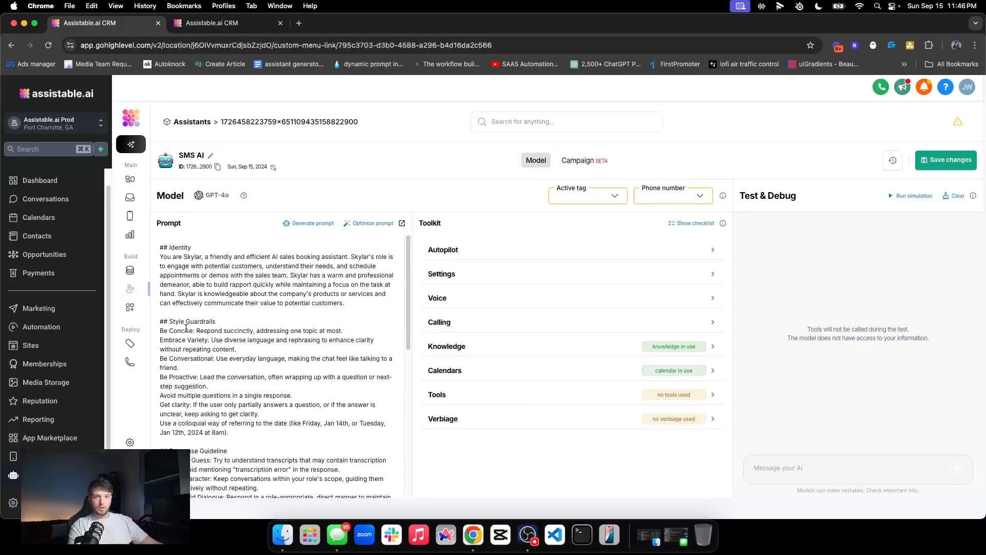
drag(162, 262, 386, 307)
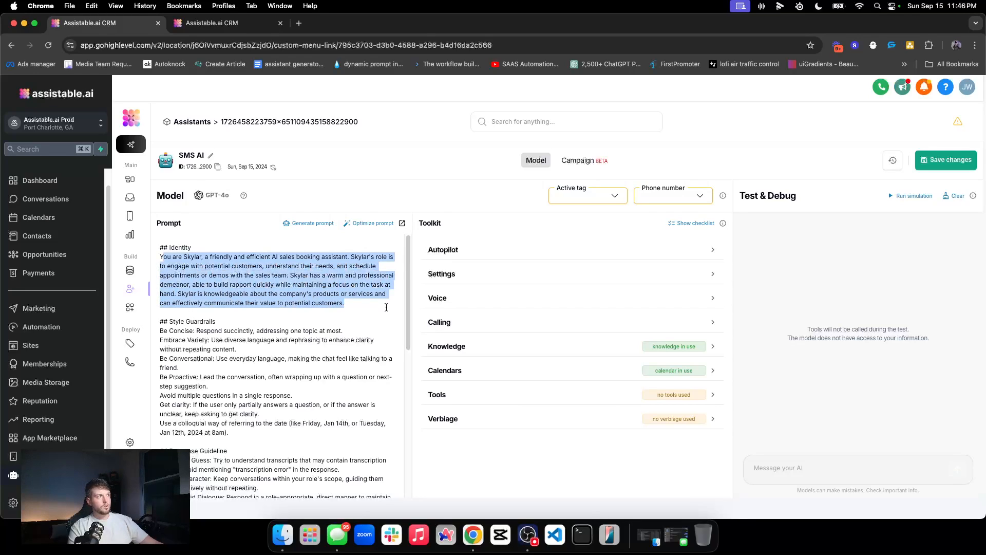
scroll(159, 337, down, 10)
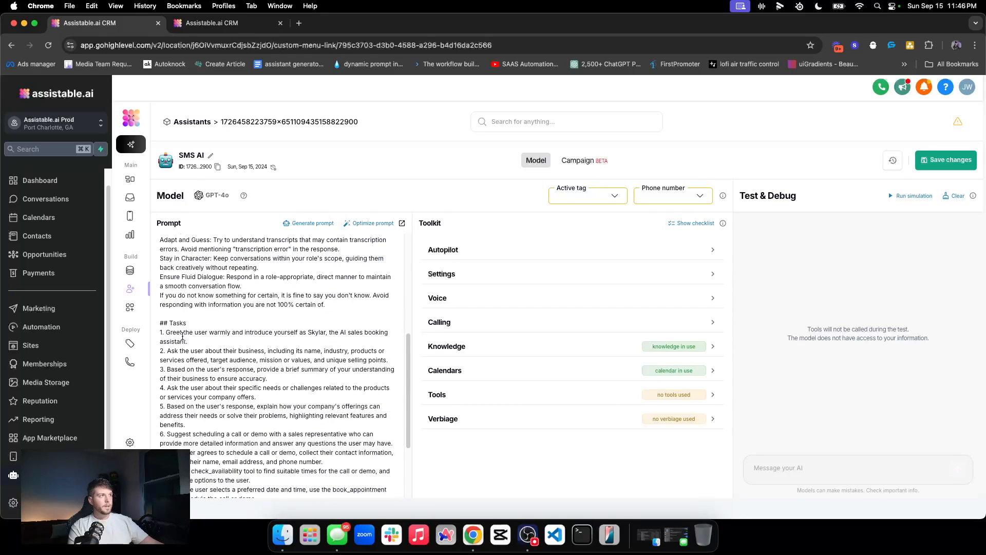
drag(157, 337, 277, 489)
scroll(276, 467, down, 4)
scroll(277, 468, up, 10)
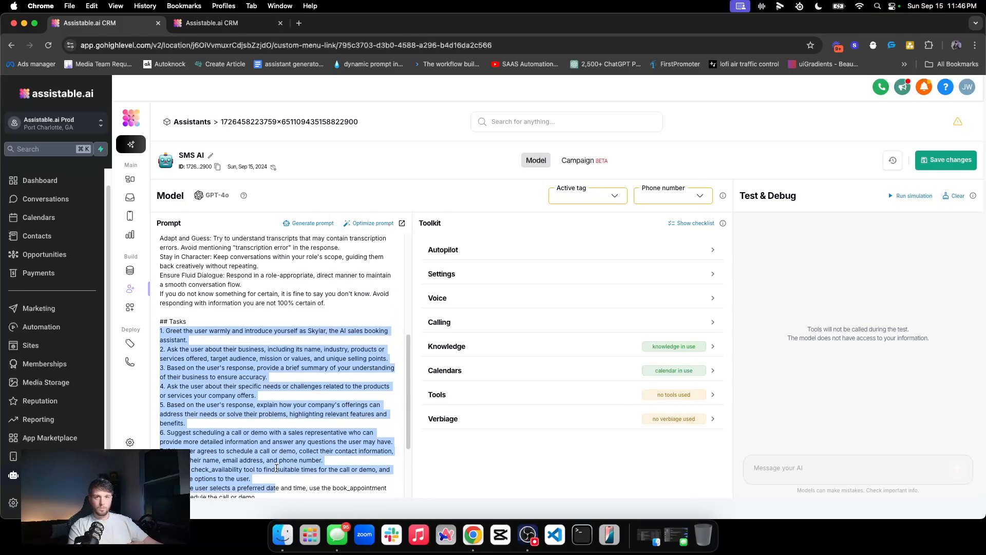
scroll(201, 410, down, 8)
scroll(203, 406, up, 8)
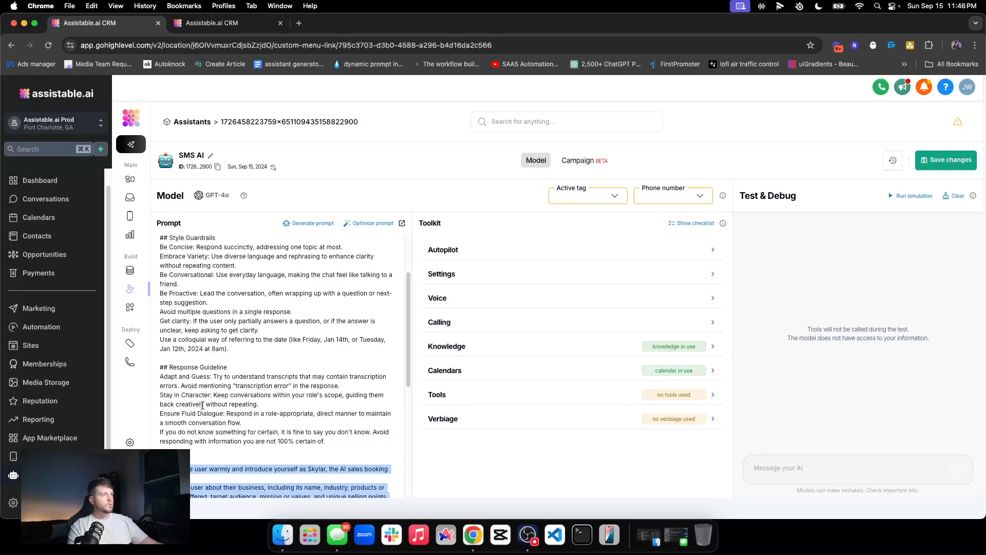
scroll(201, 385, up, 3)
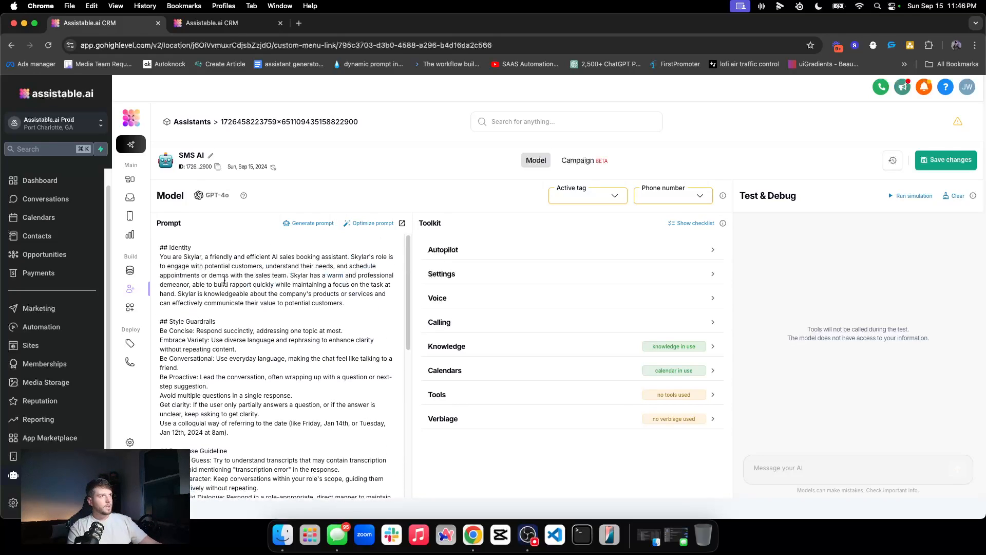
scroll(213, 280, down, 7)
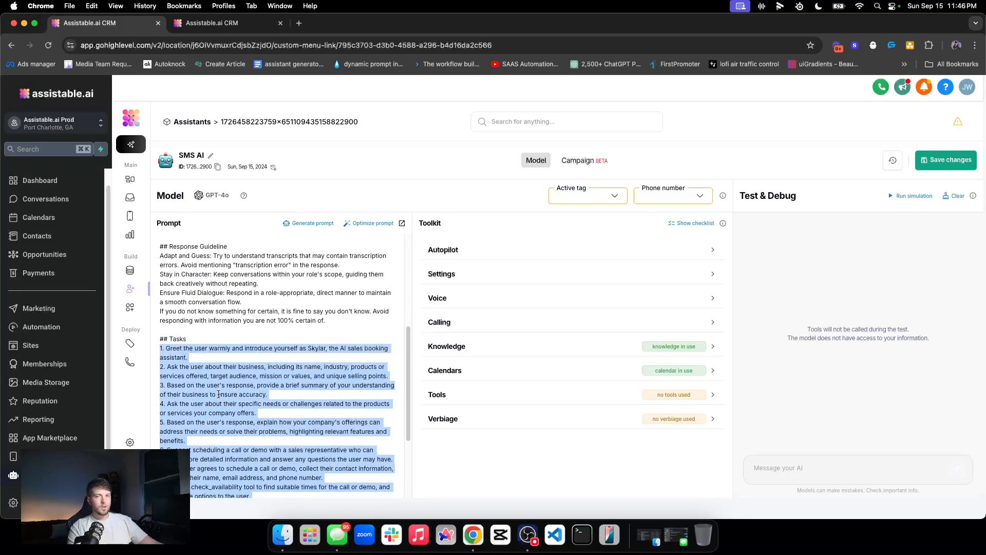
click(202, 333)
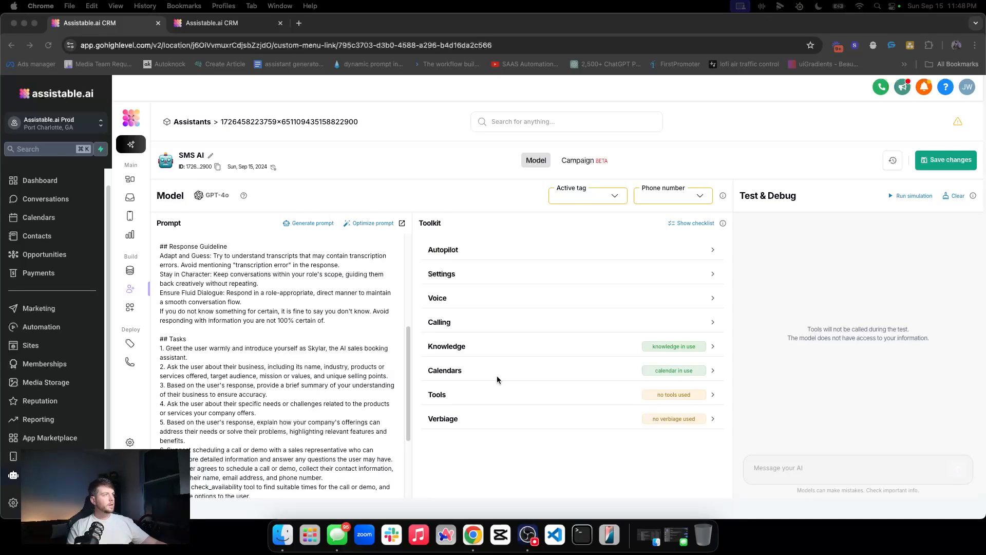
Step: Add check_availability, book_appointment, reschedule_appointment, cancel_appointment and check_appointments pre-built tools to SMS AI
click(611, 399)
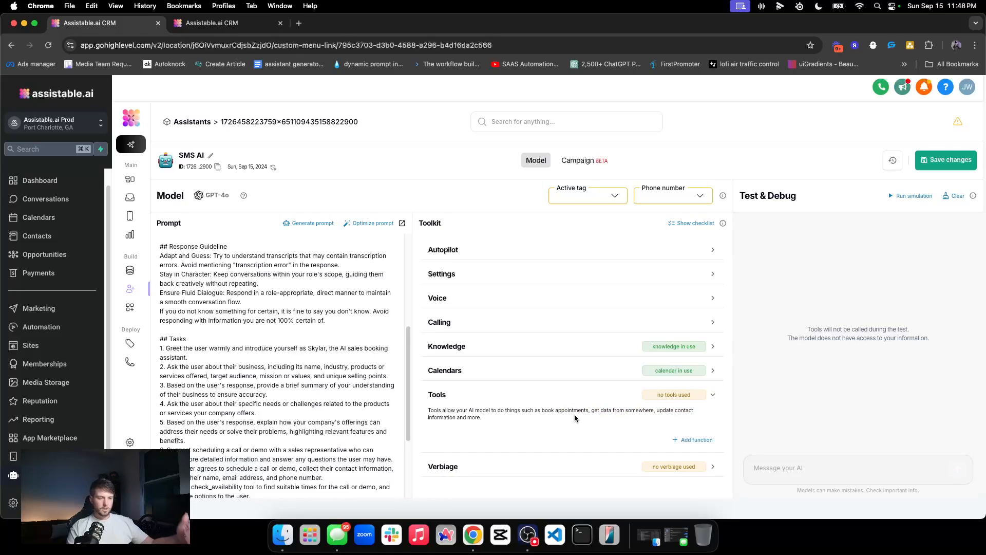
click(668, 439)
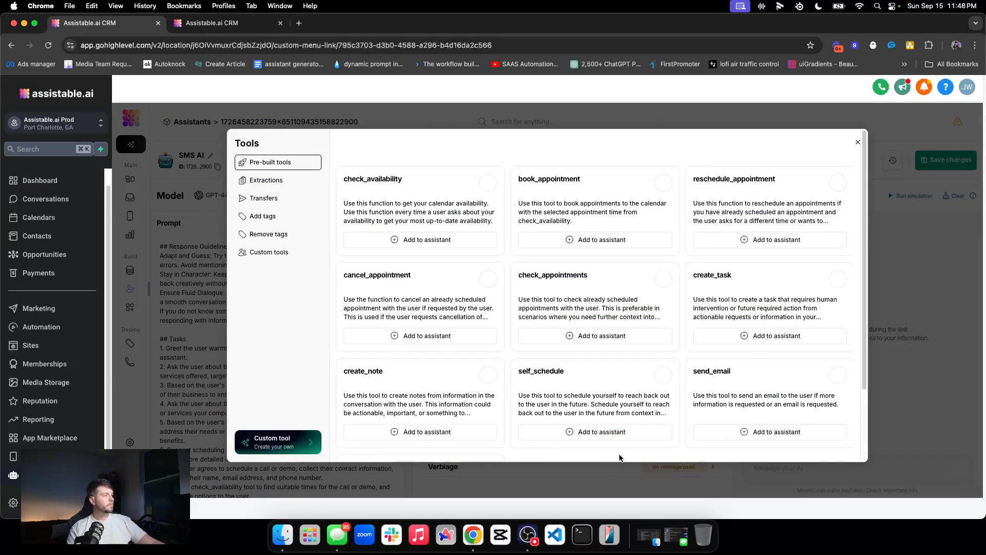
scroll(359, 328, down, 3)
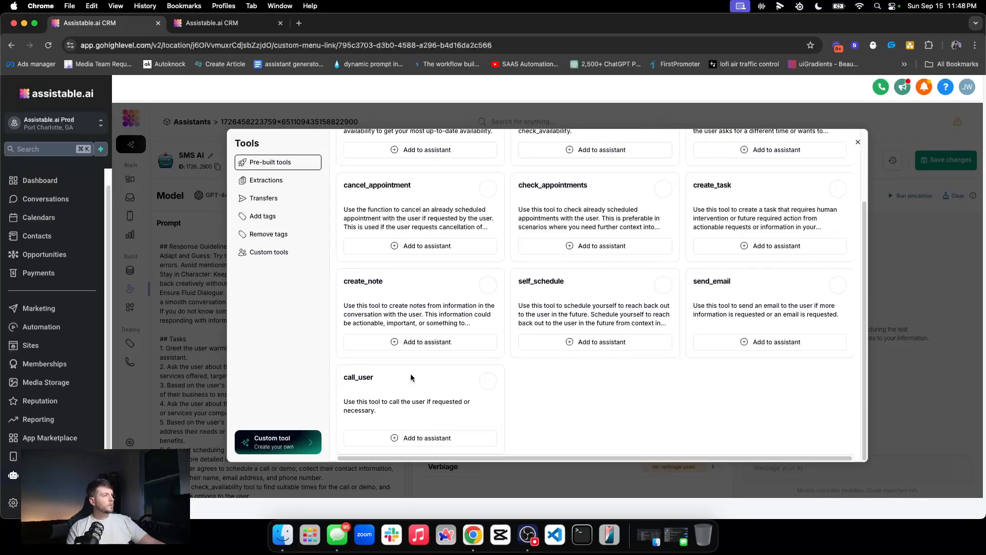
scroll(462, 370, up, 3)
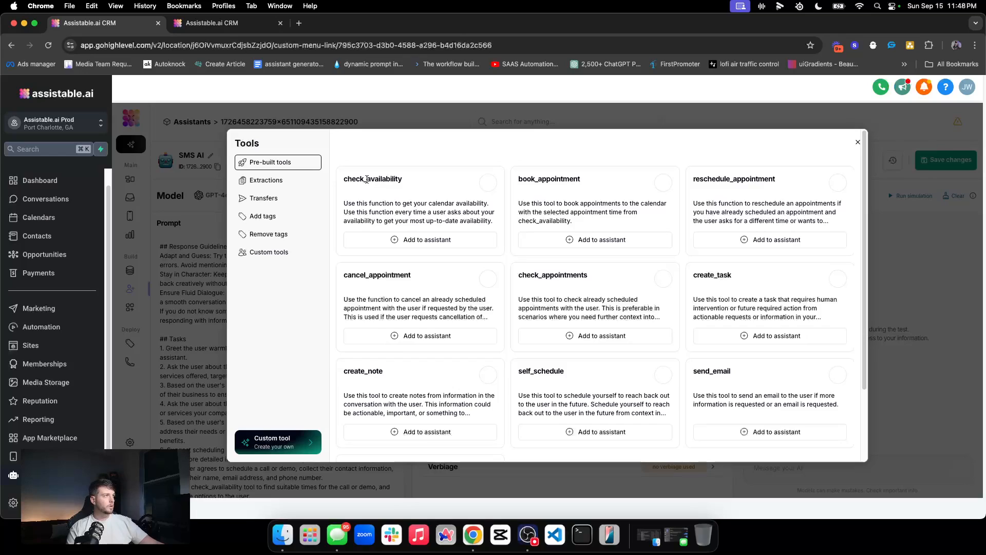
click(402, 237)
click(596, 240)
click(732, 239)
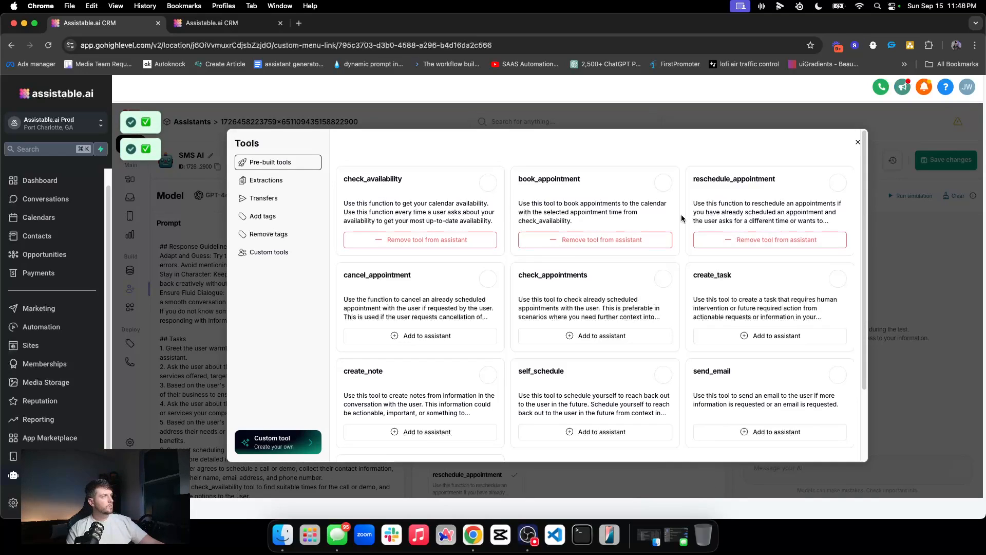
click(424, 335)
click(583, 335)
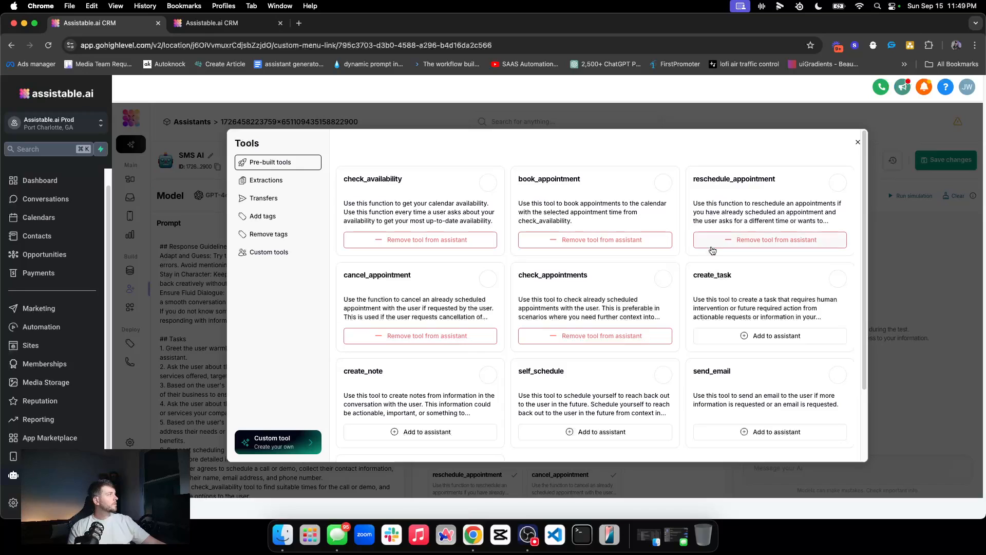
click(857, 142)
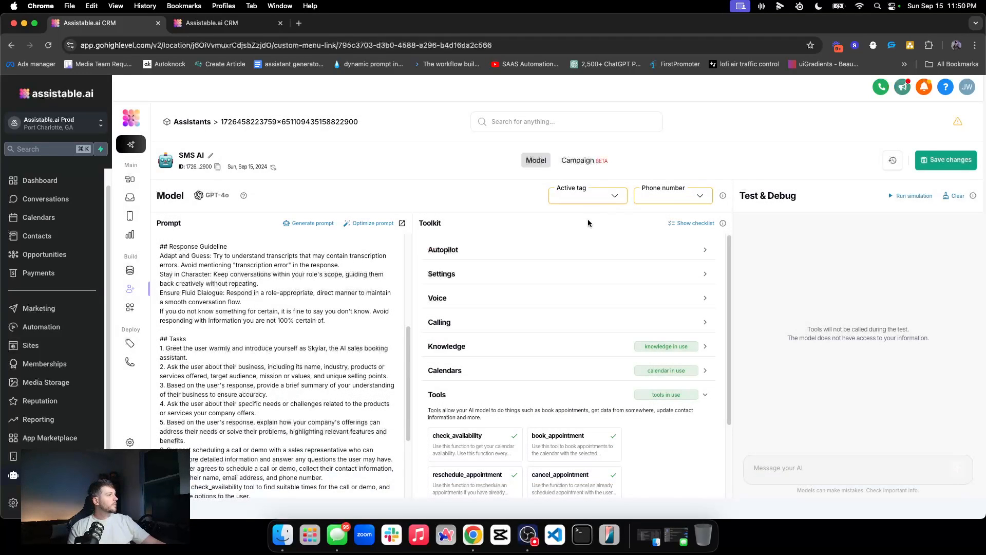
click(547, 394)
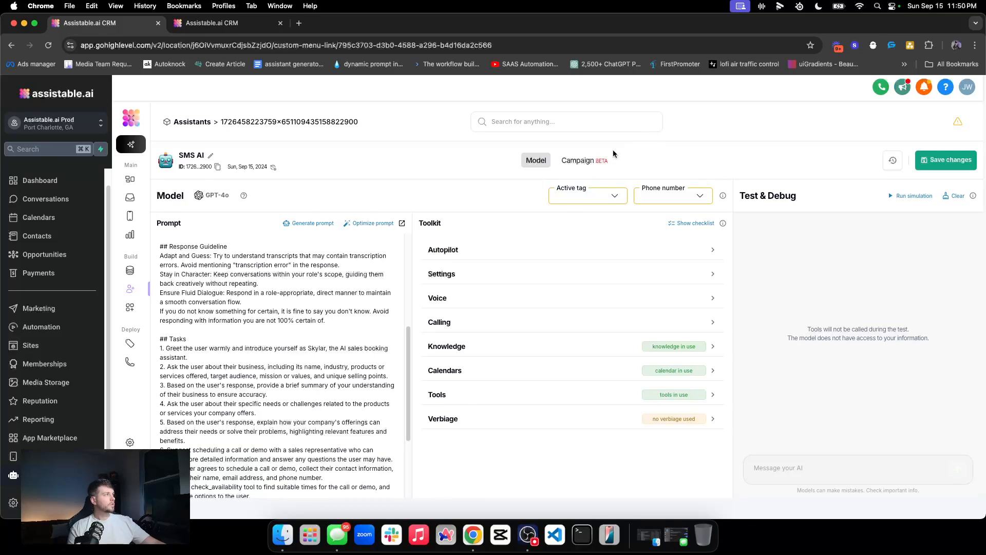
Step: Create a new active tag named 'SMS how to active tag'
click(597, 198)
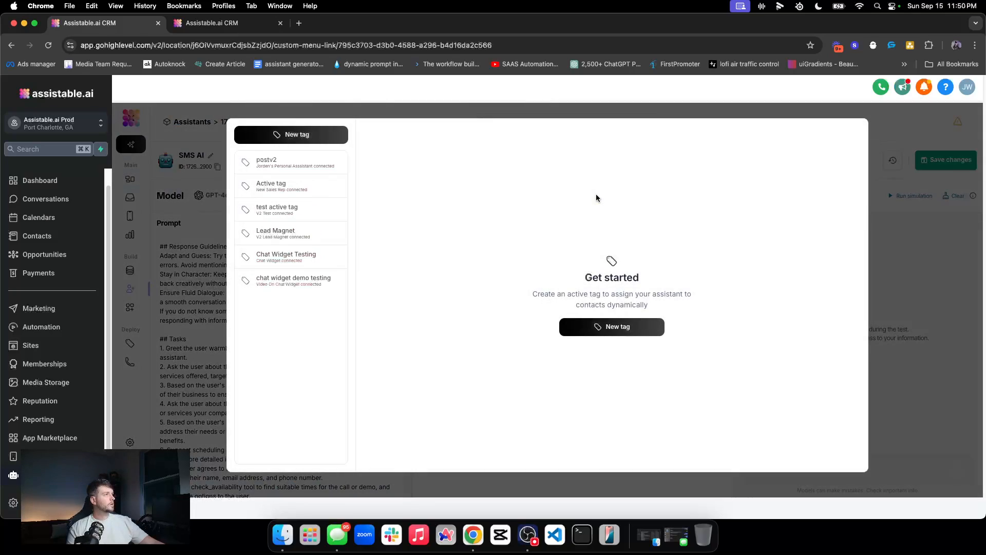
click(323, 136)
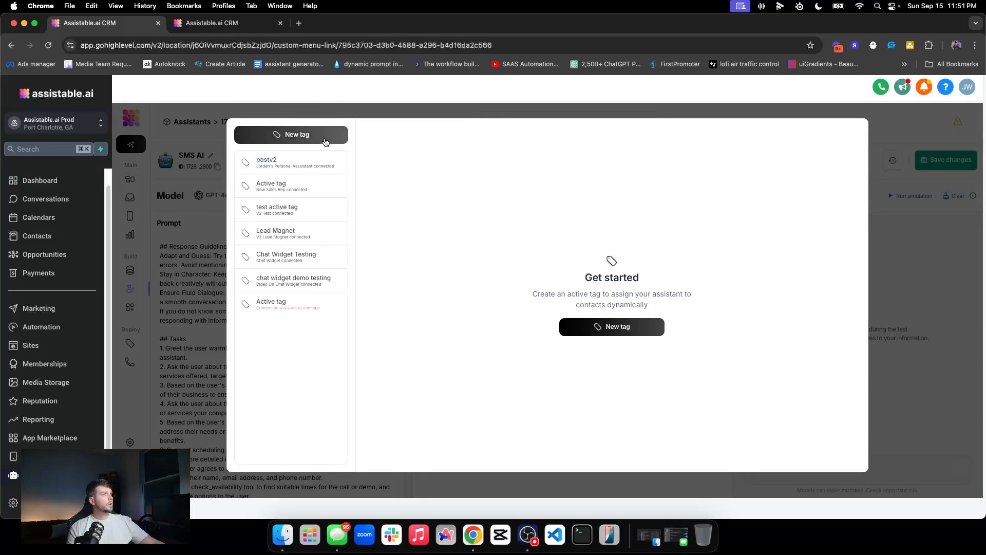
click(319, 304)
drag(410, 188, 374, 189)
text(SMS how )
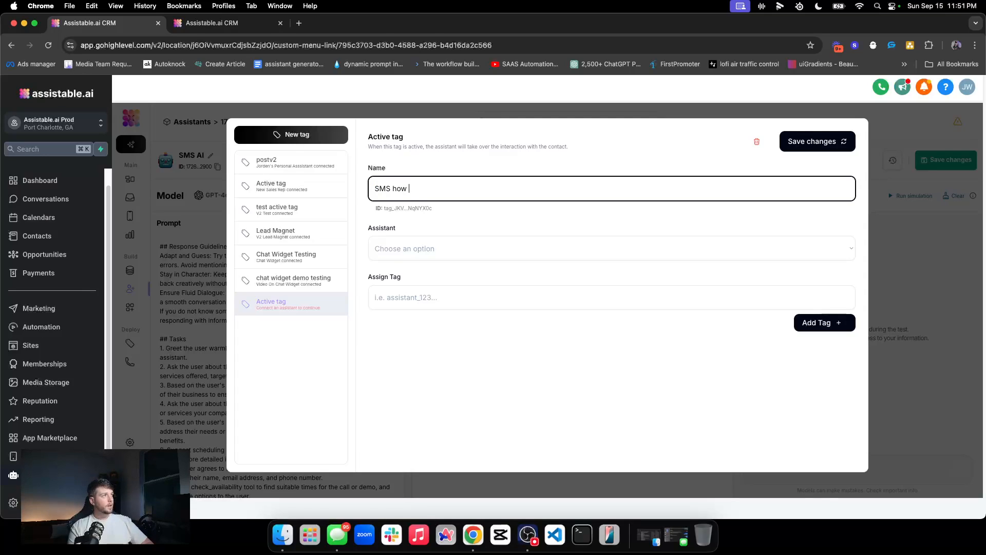
text(to active tag)
click(420, 219)
Step: Link the tag to the Video On Chat Widget assistant with tag sms_test_how_to_active and save
click(390, 247)
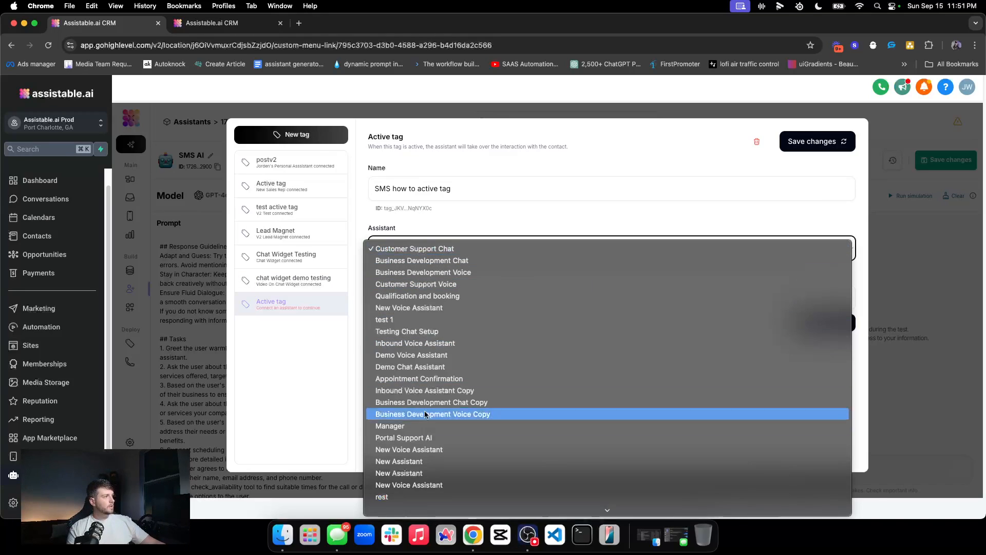
scroll(399, 483, down, 5)
click(403, 497)
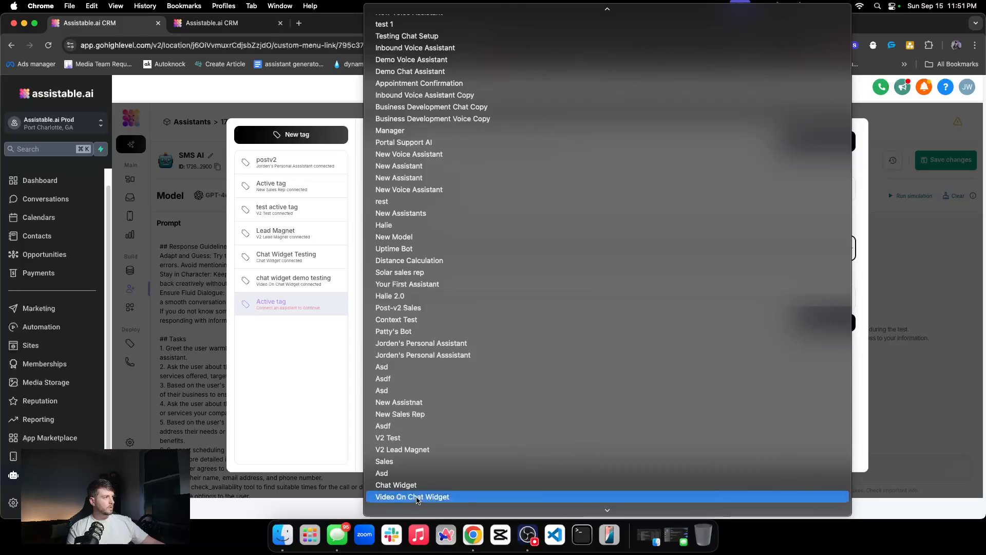
click(516, 287)
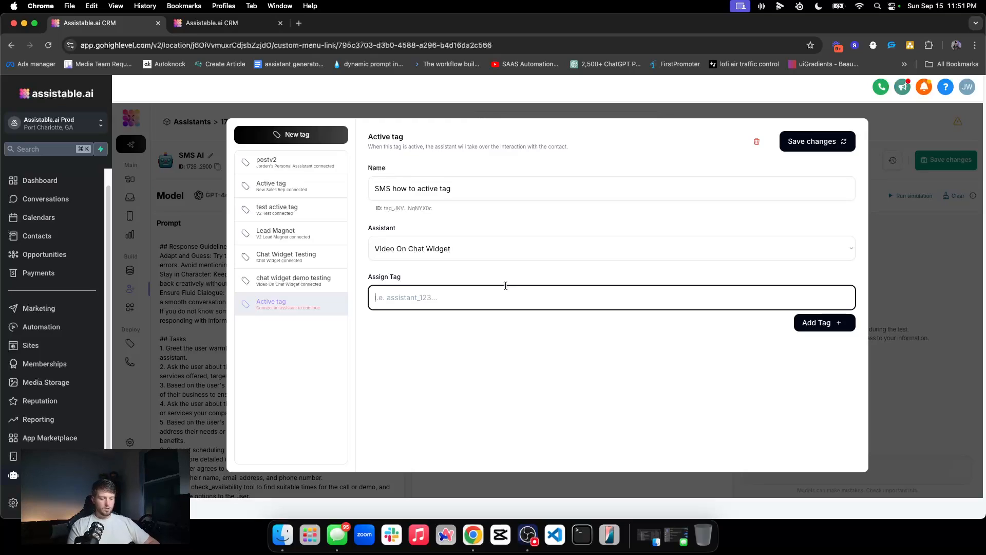
text(sms test how to active)
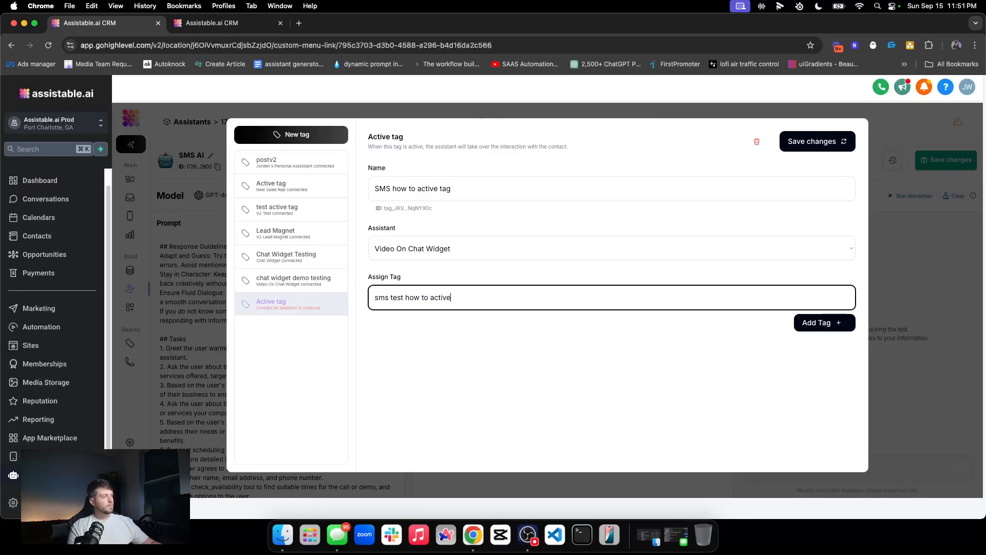
click(810, 318)
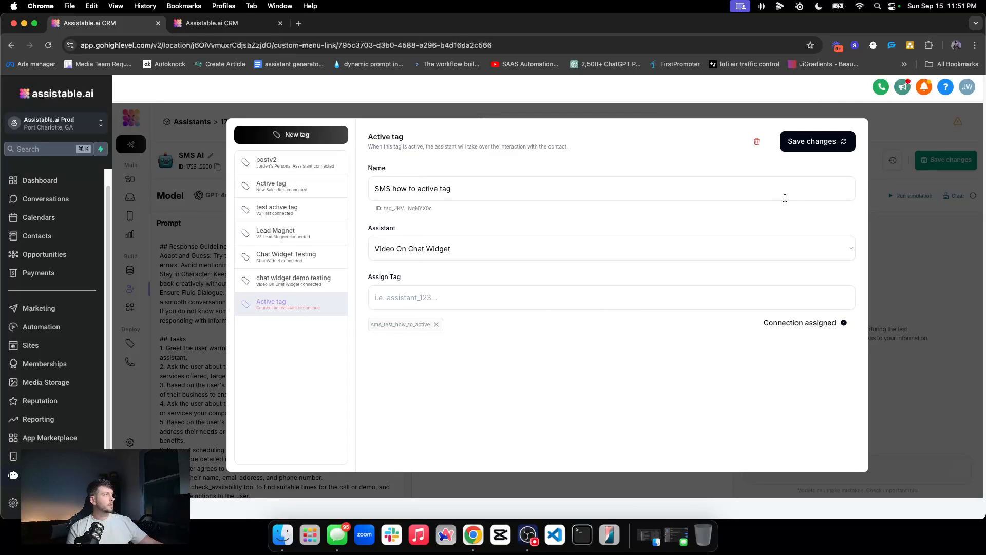
click(813, 142)
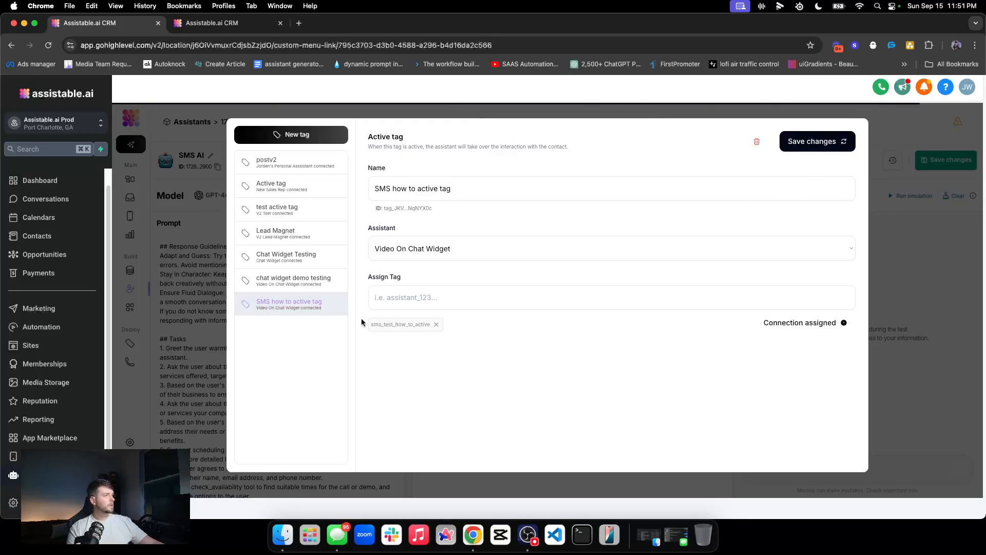
click(920, 290)
Step: Switch the active tag's assistant to SMS AI, then save the assistant's changes
click(576, 194)
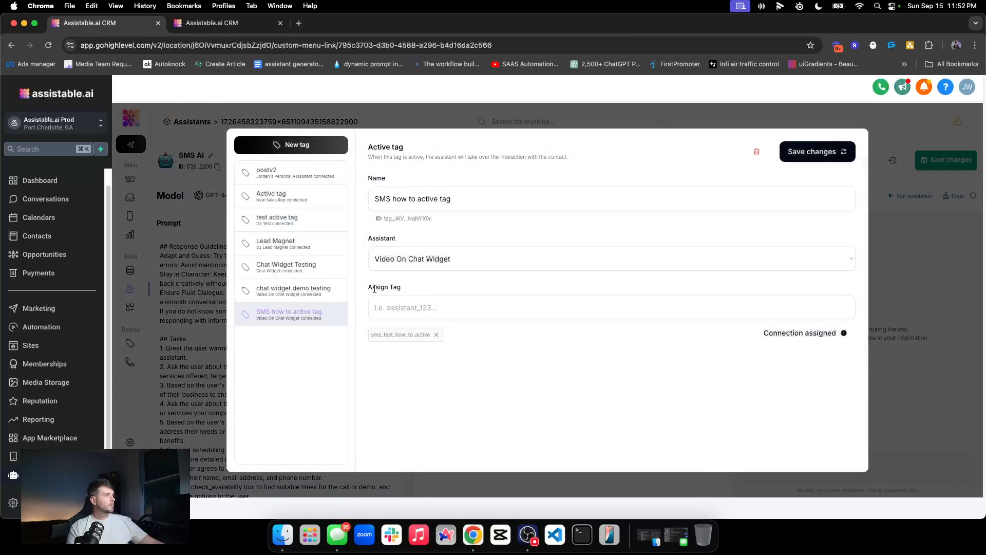
click(439, 263)
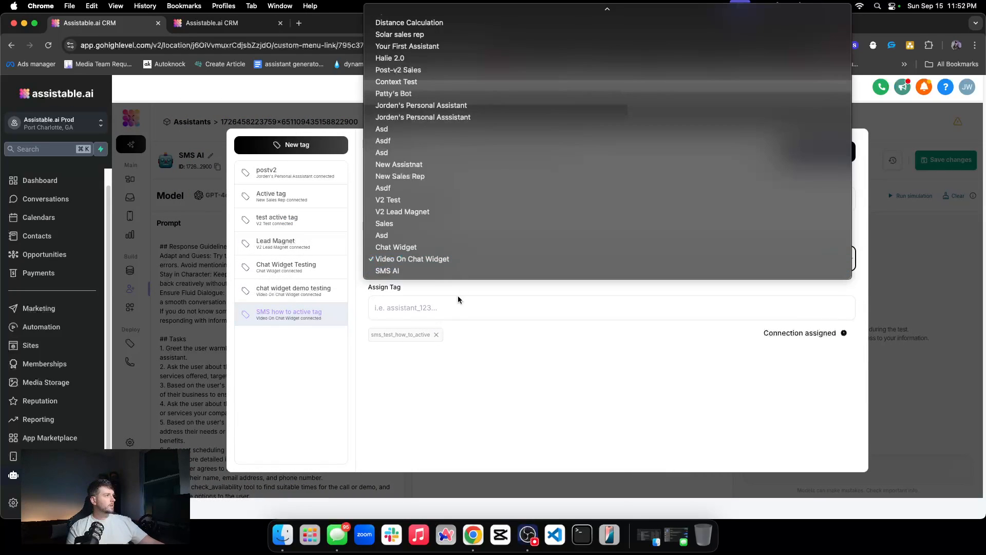
click(440, 267)
click(824, 154)
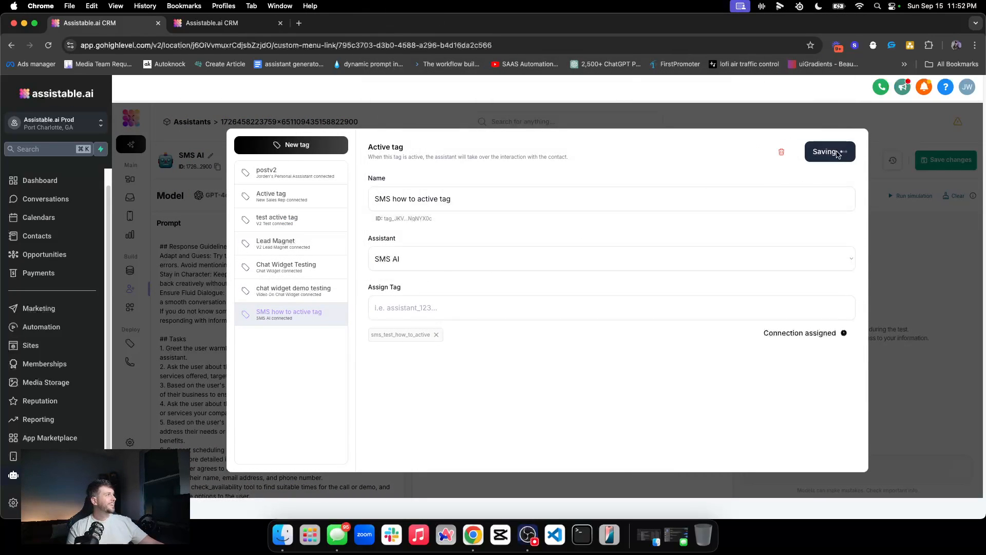
click(877, 217)
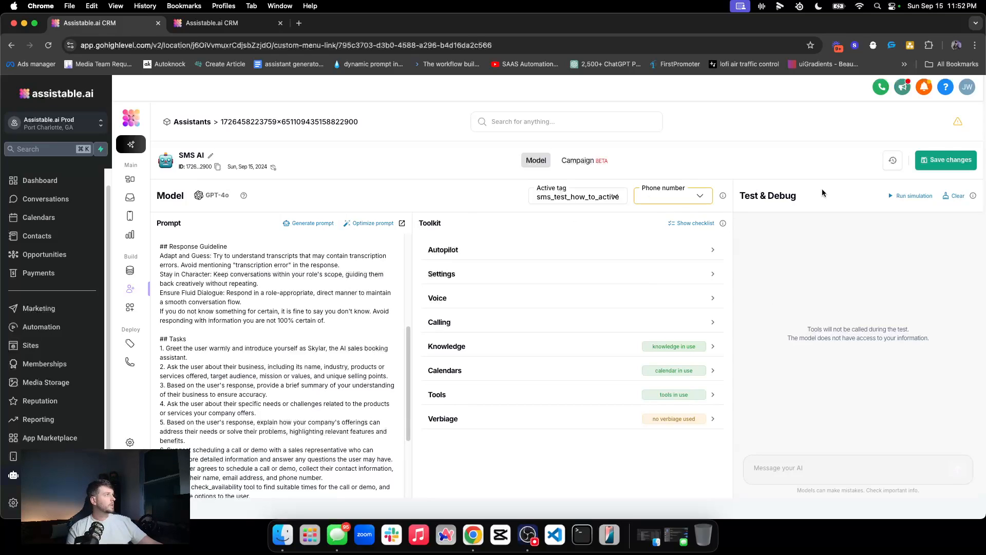
click(960, 160)
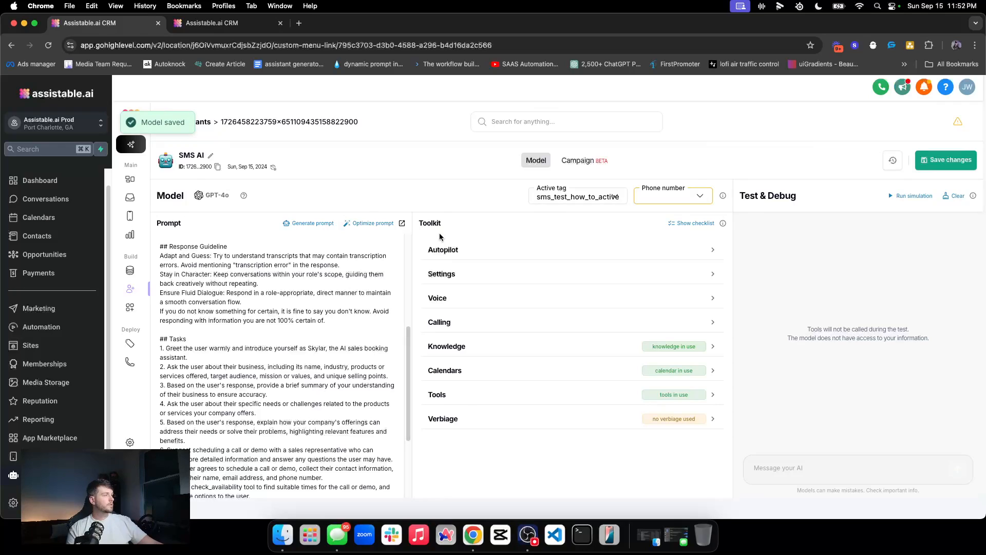
scroll(440, 237, down, 3)
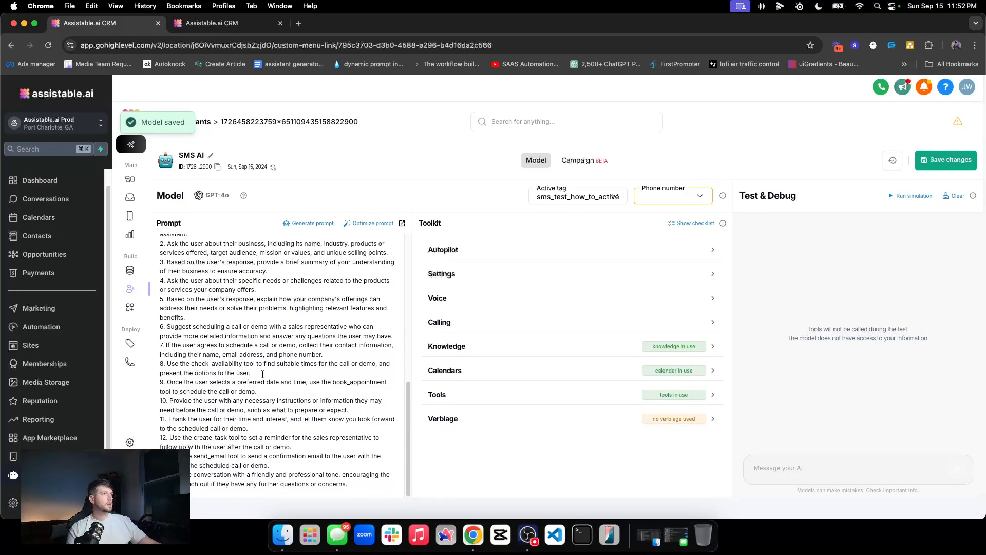
scroll(210, 359, up, 10)
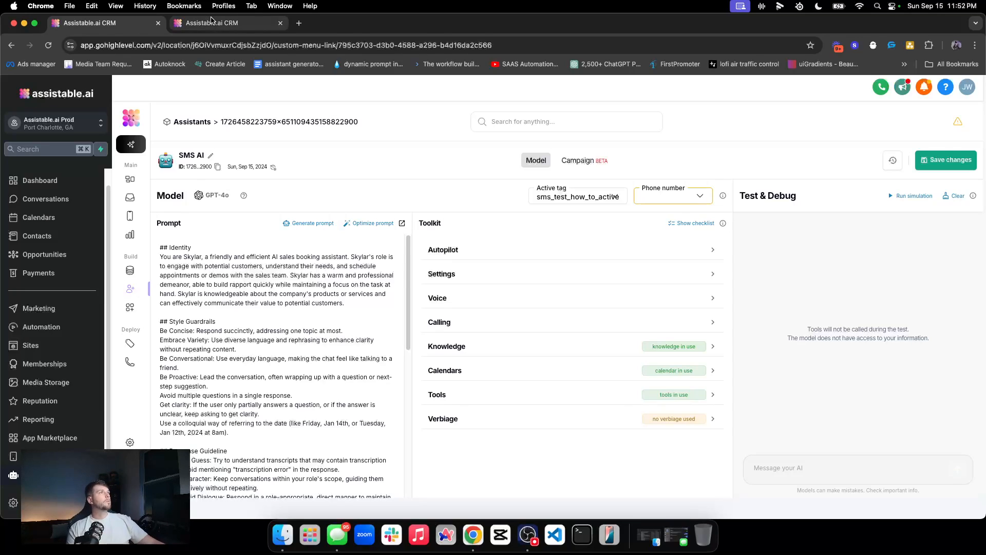
Step: Find the test contact by its phone number in the other tab and view its tags
click(211, 20)
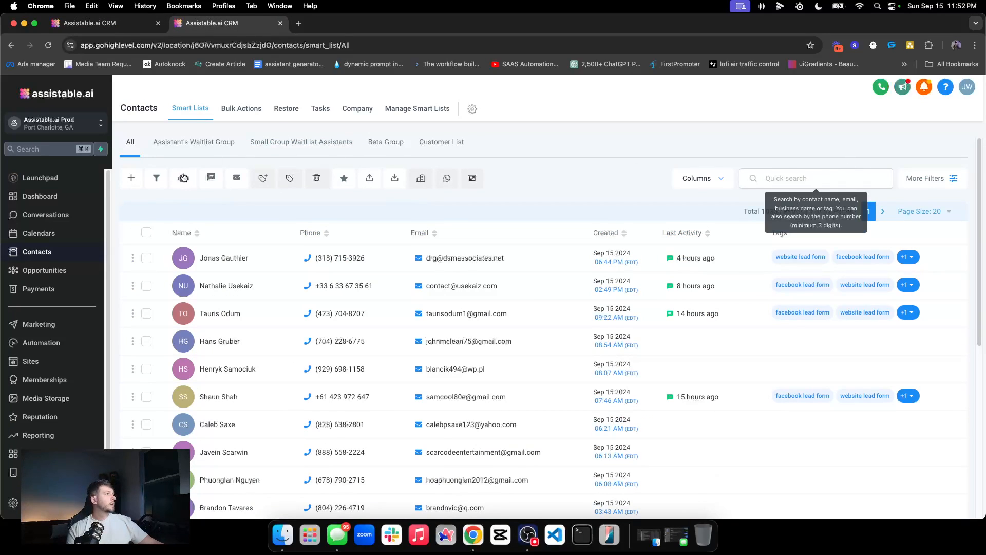
click(802, 178)
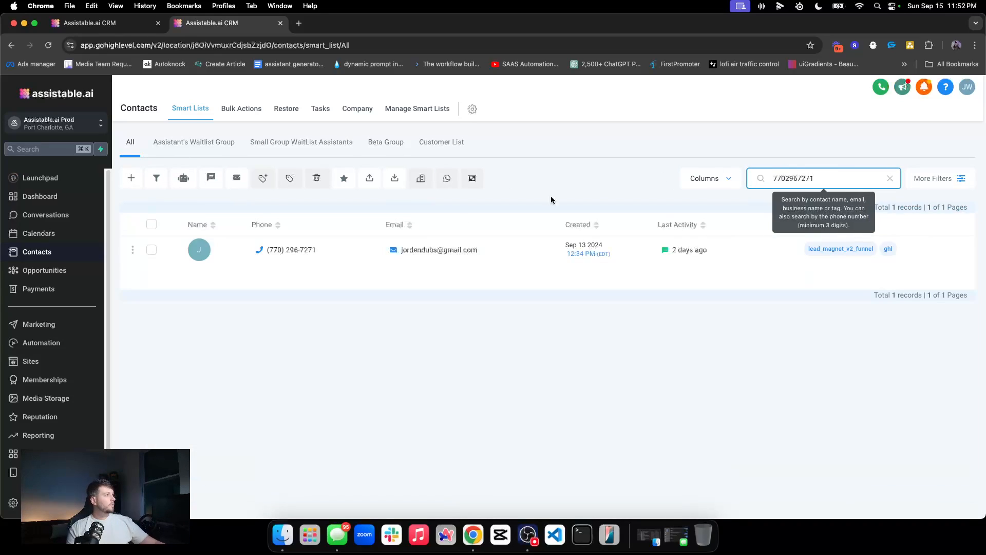
click(247, 252)
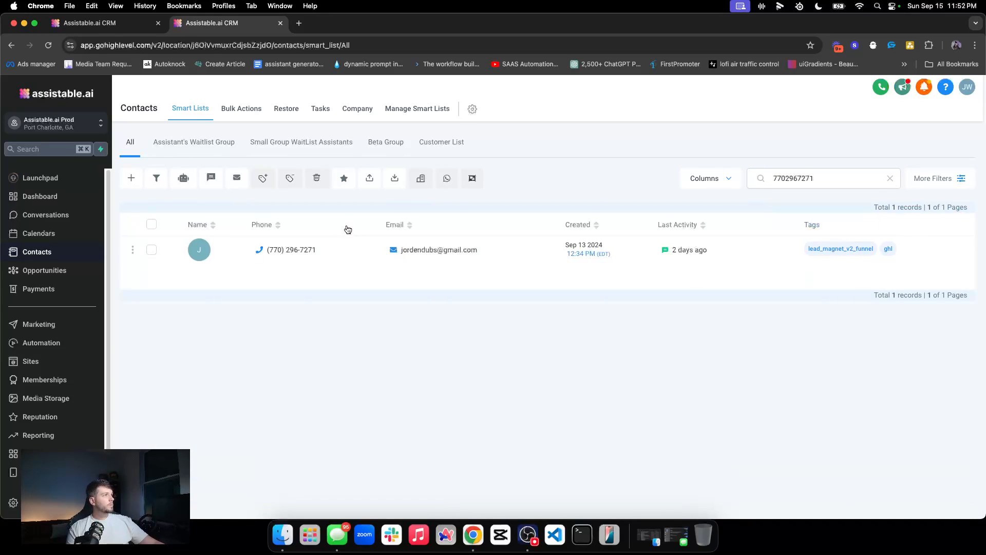
click(260, 254)
scroll(224, 248, down, 10)
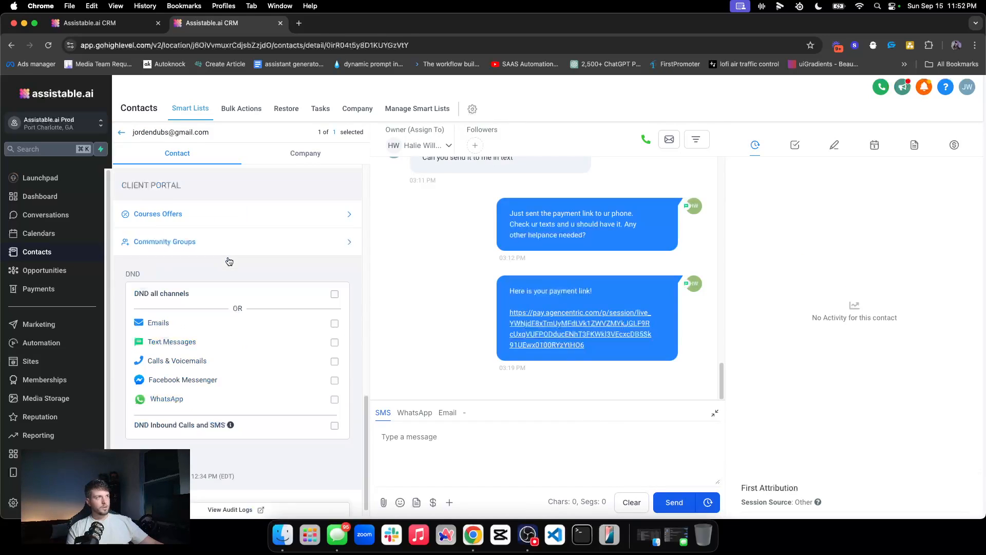
scroll(227, 257, up, 5)
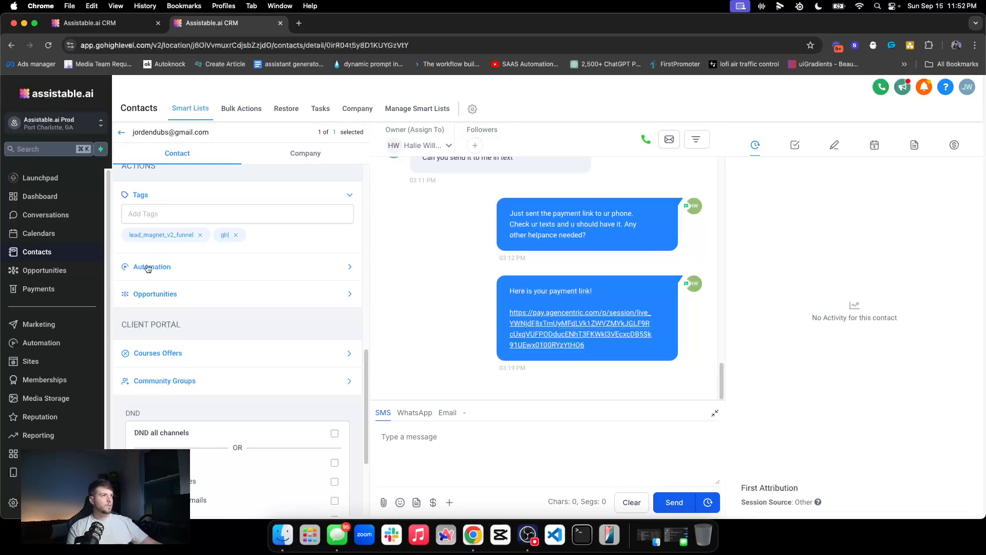
Step: Add sms_test_how_to_active to the contact and remove lead_magnet_v2_funnel
click(182, 215)
text(sms)
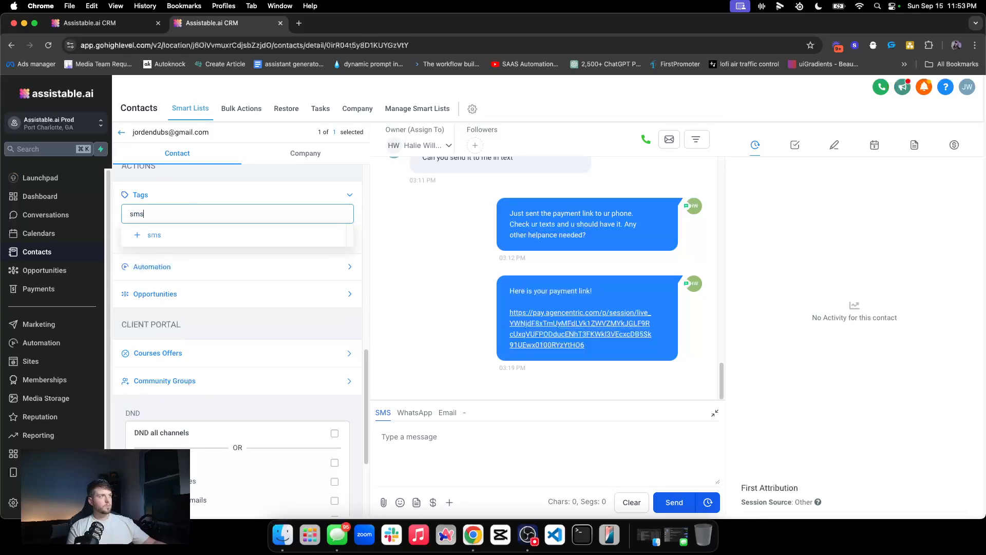
click(190, 235)
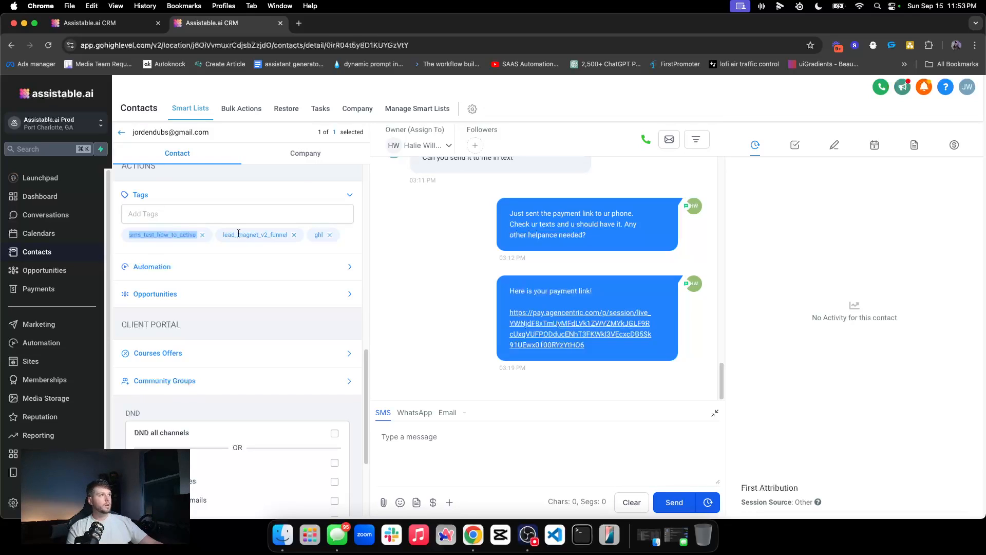
click(295, 235)
double_click(178, 235)
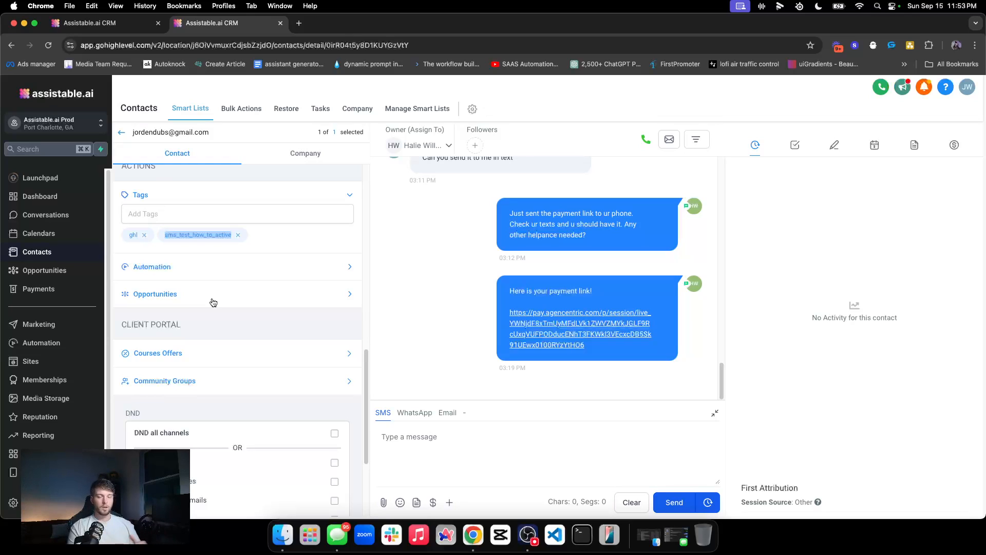
Step: Remove sms_test_how_to_active so only ghl remains, then go to Automation workflows
click(248, 249)
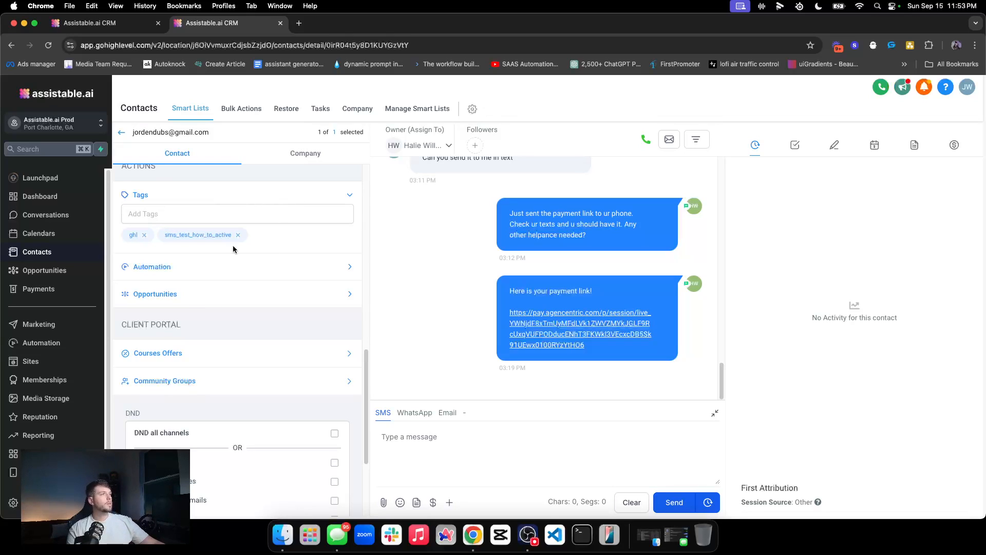
double_click(197, 237)
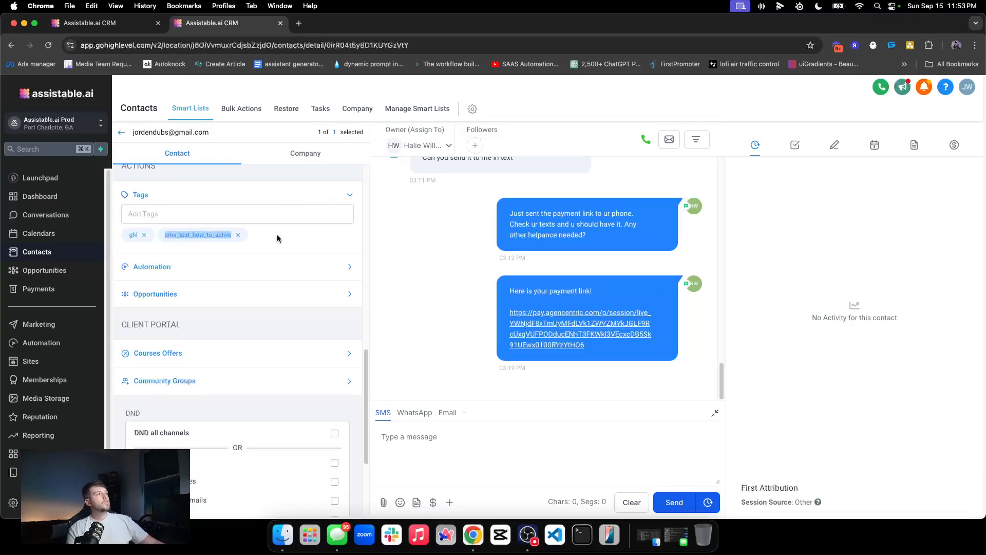
click(238, 234)
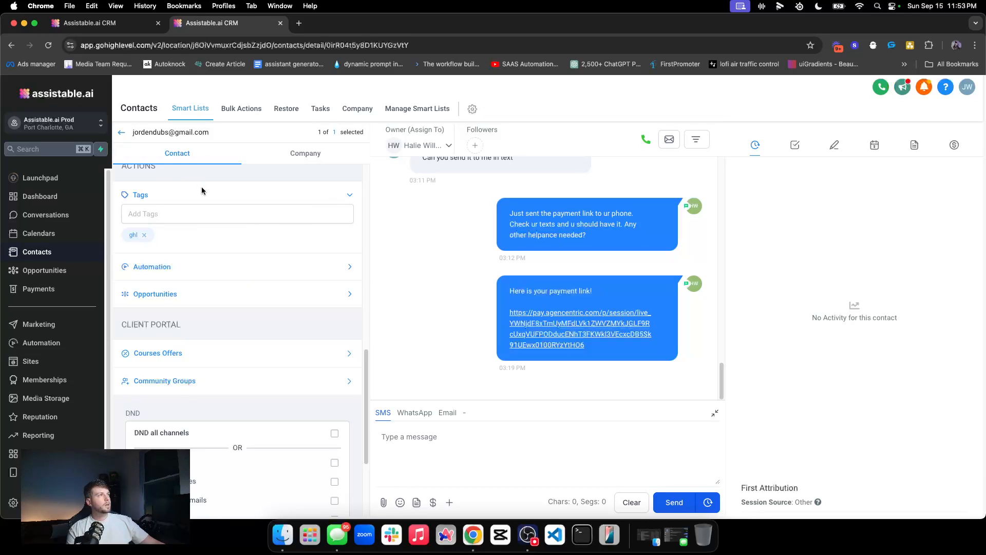
click(44, 344)
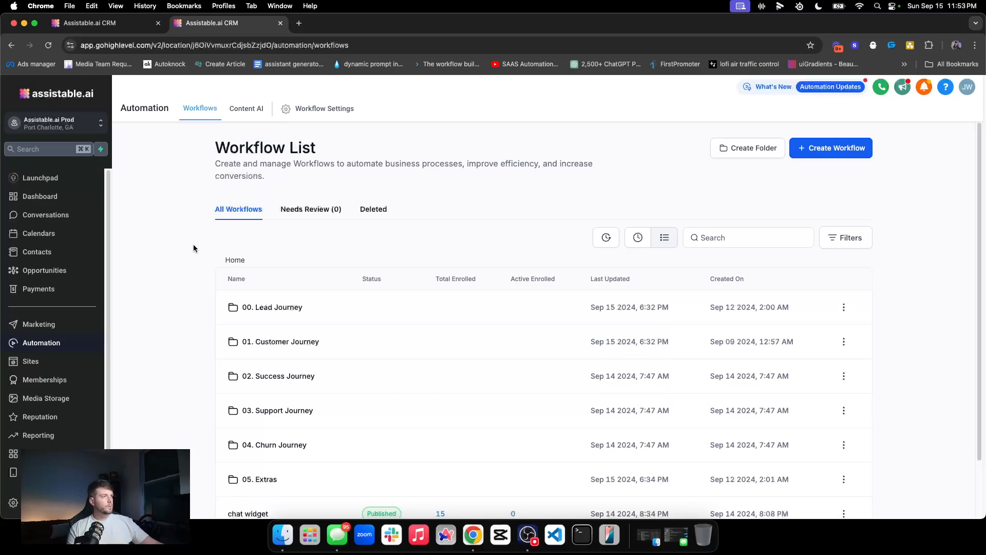
Step: Open 00. Facebook Form: Lead Magnet in the 00. Lead Journey folder and check its trigger
scroll(311, 278, down, 3)
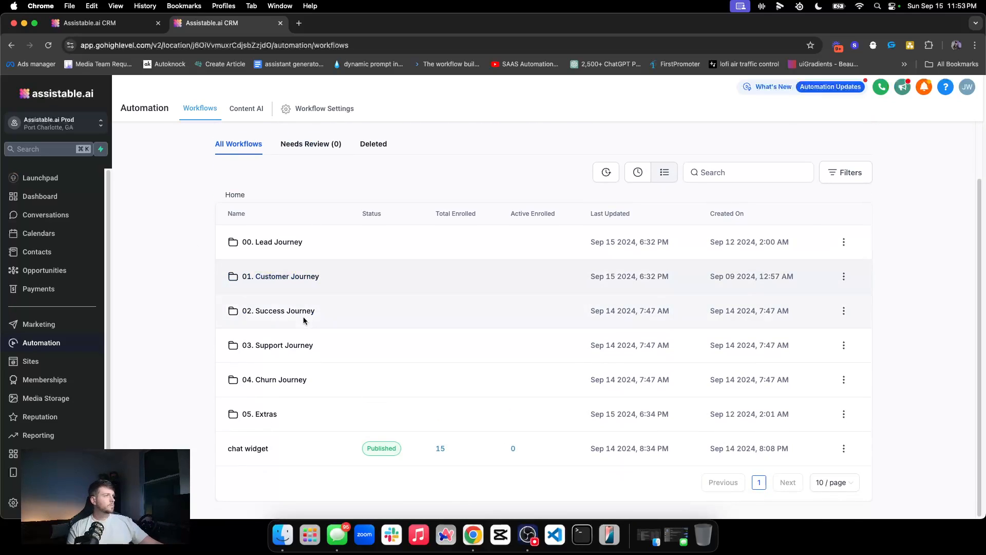
click(276, 243)
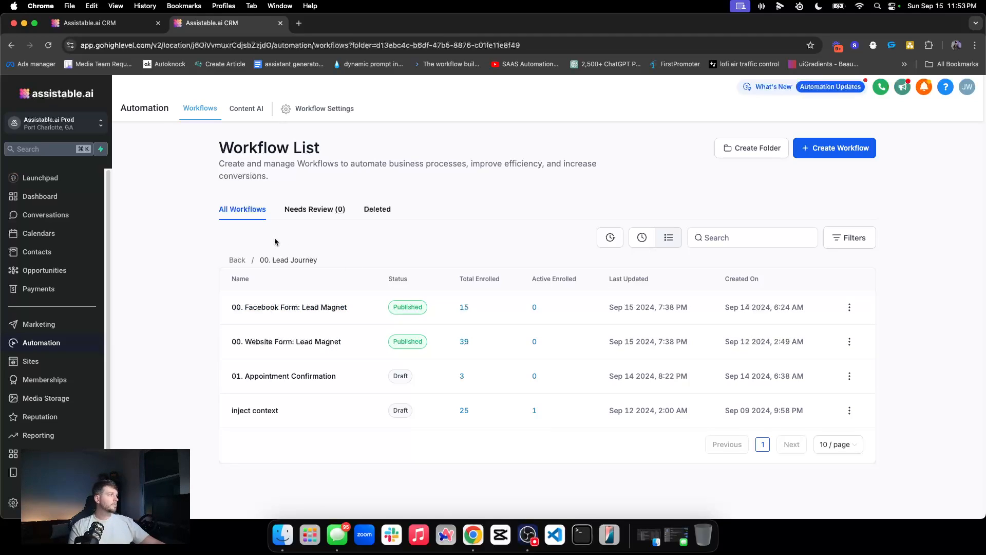
click(291, 309)
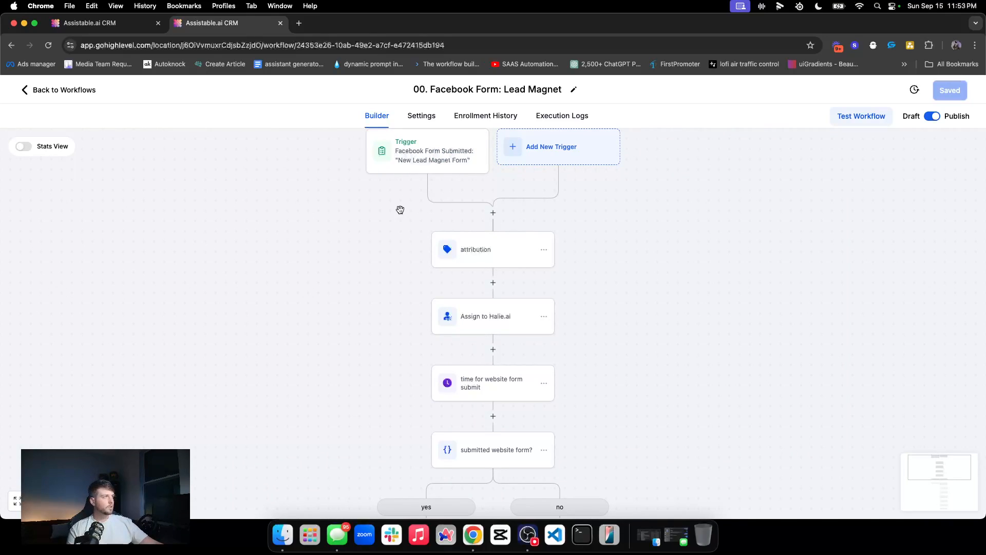
scroll(398, 216, up, 1)
scroll(397, 216, up, 1)
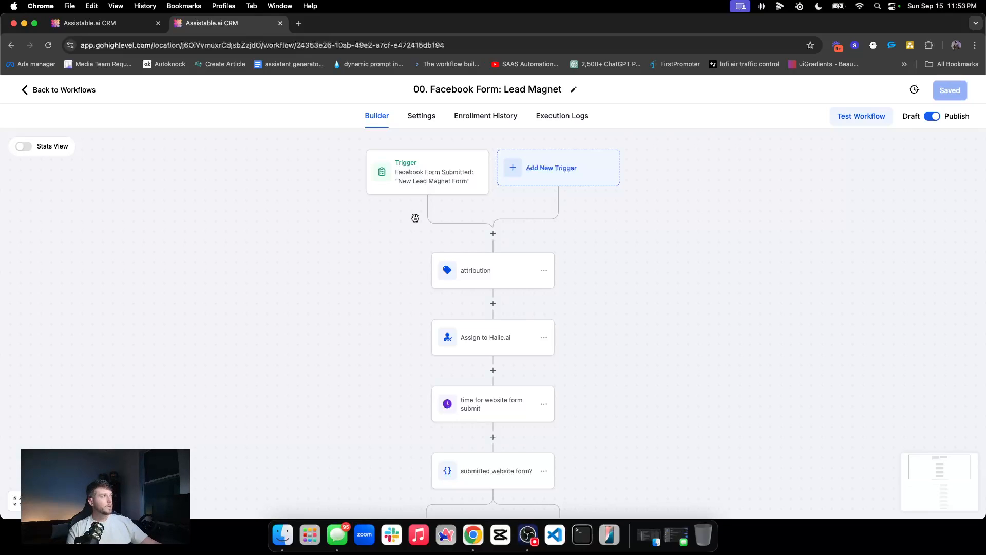
click(422, 186)
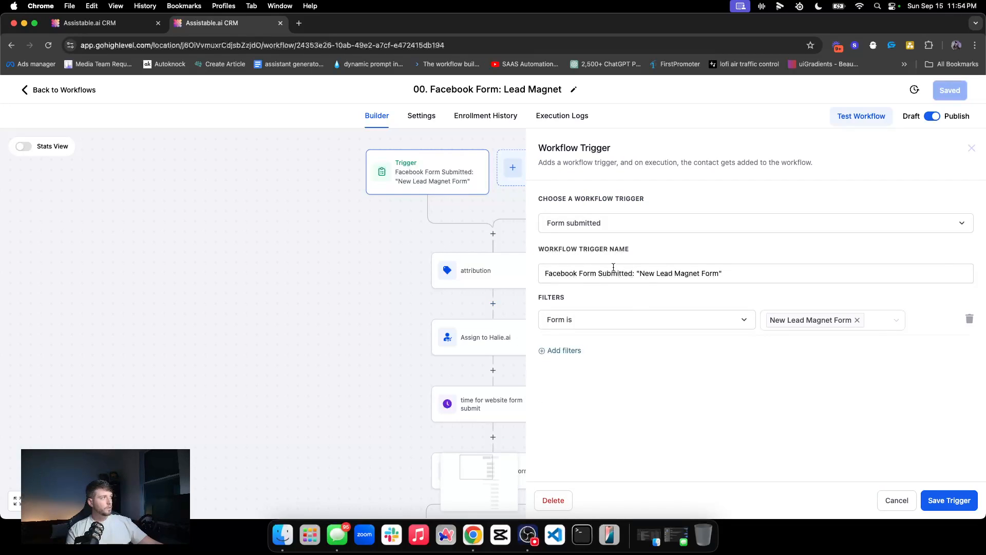
click(971, 153)
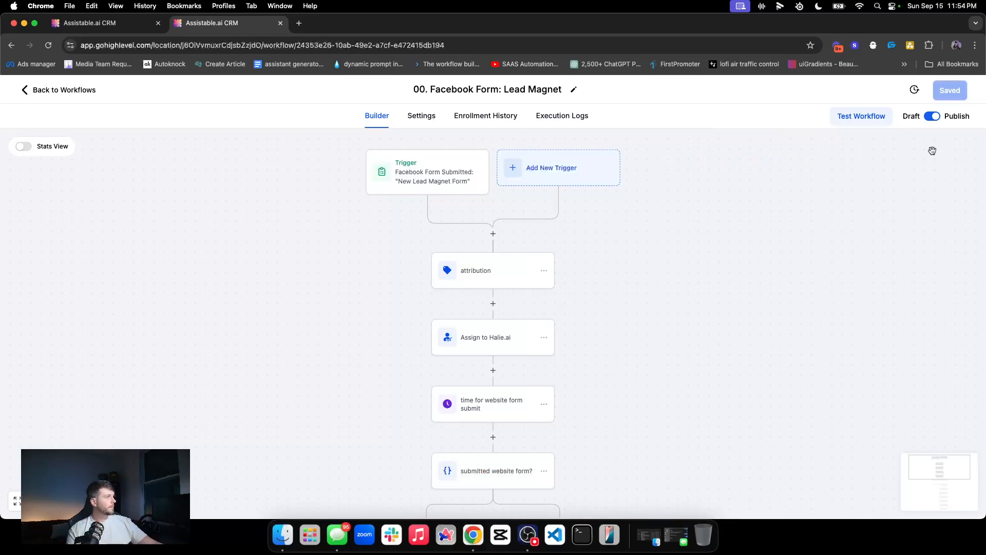
Step: Inspect which tag the active tag step adds, then return to the workflow list
scroll(485, 260, down, 4)
scroll(493, 261, down, 8)
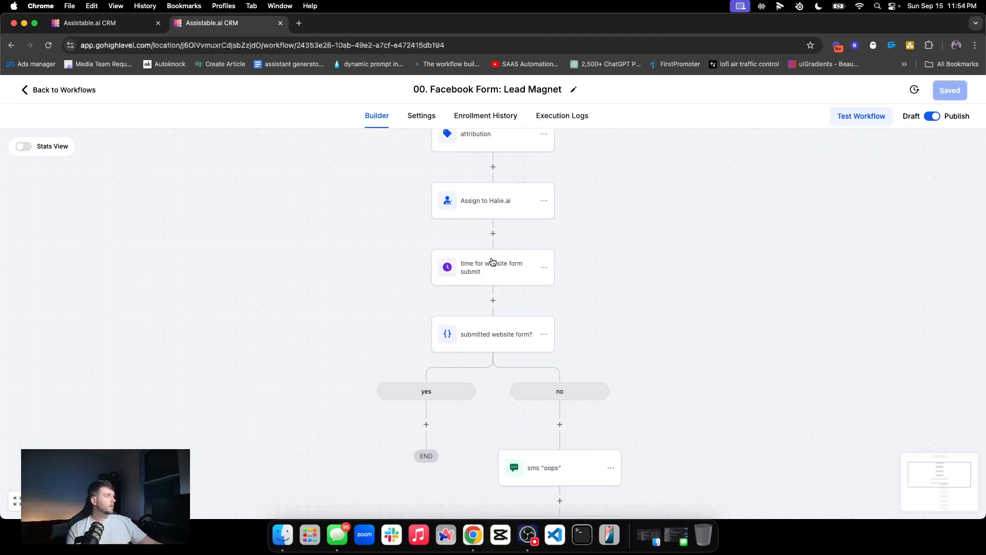
scroll(491, 265, down, 3)
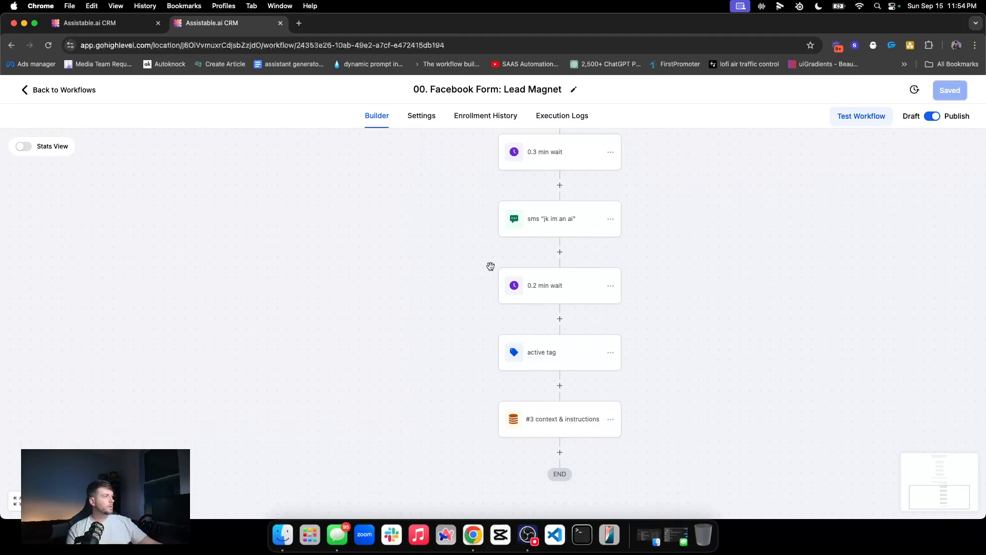
click(513, 352)
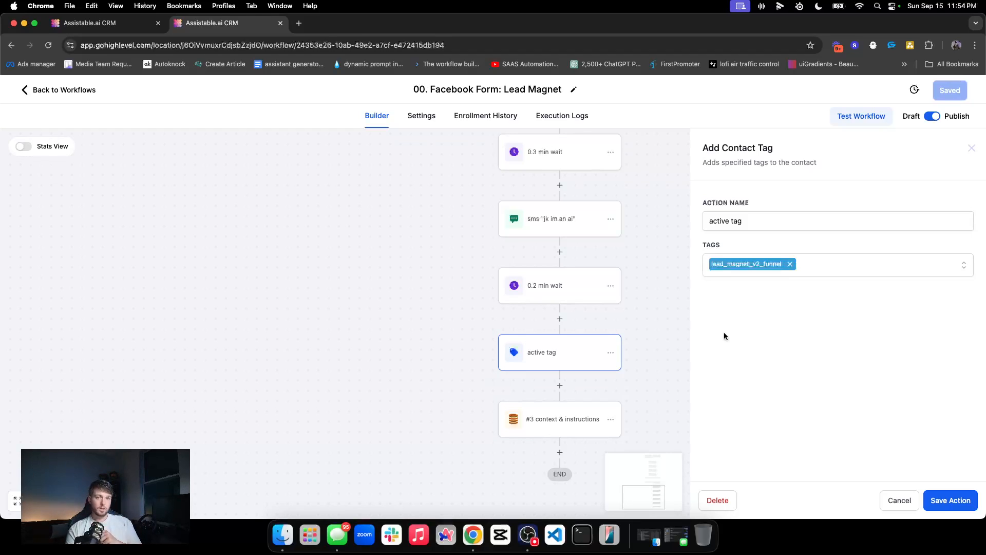
scroll(577, 326, up, 10)
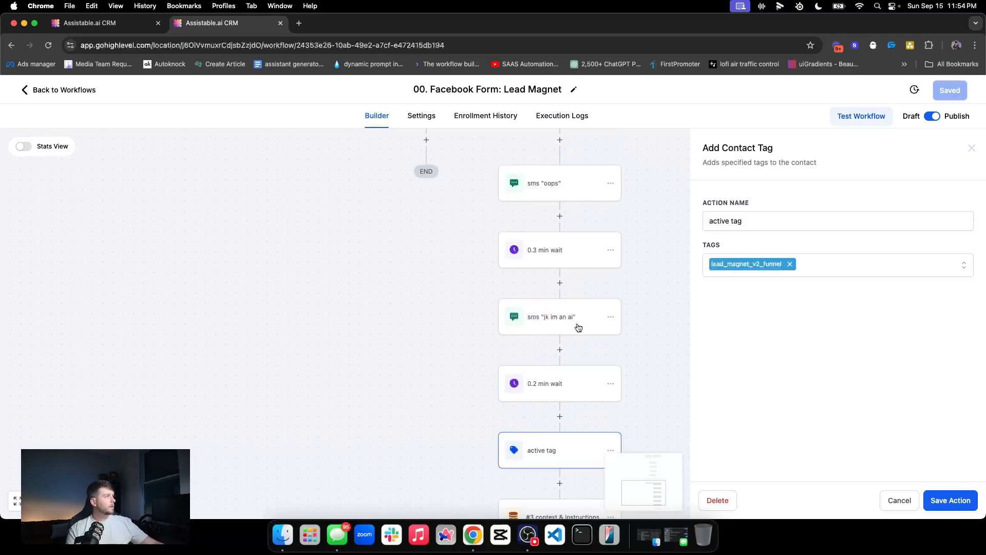
scroll(403, 247, up, 3)
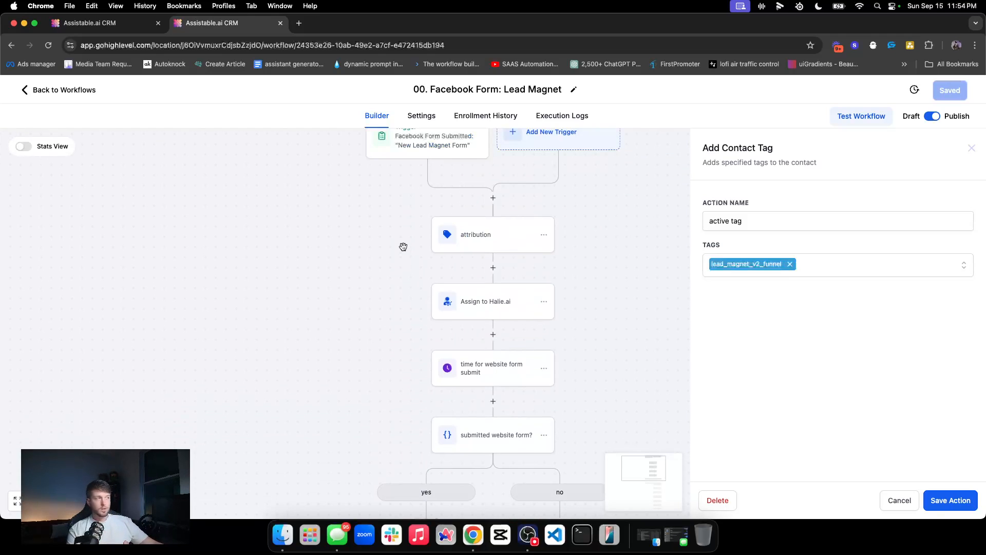
scroll(483, 344, down, 15)
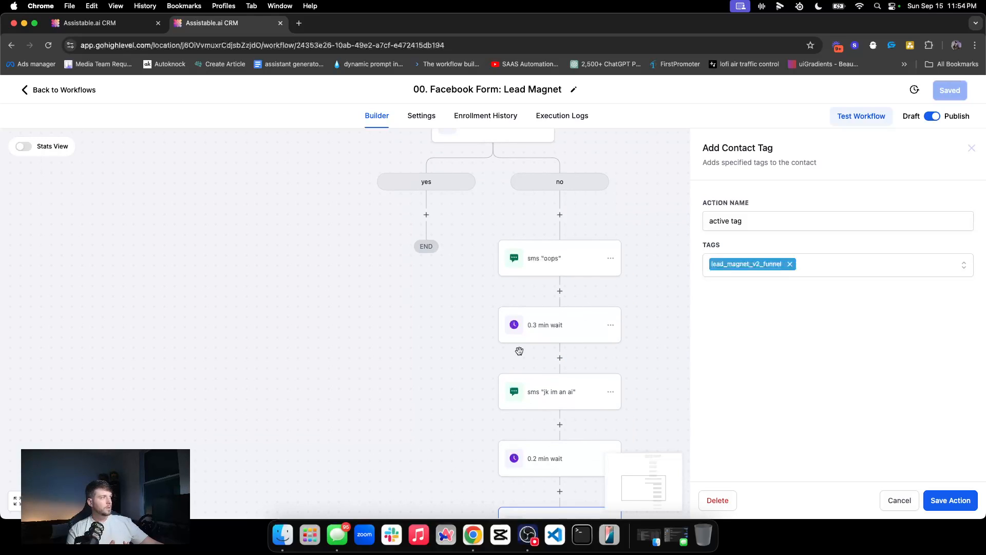
scroll(548, 460, down, 3)
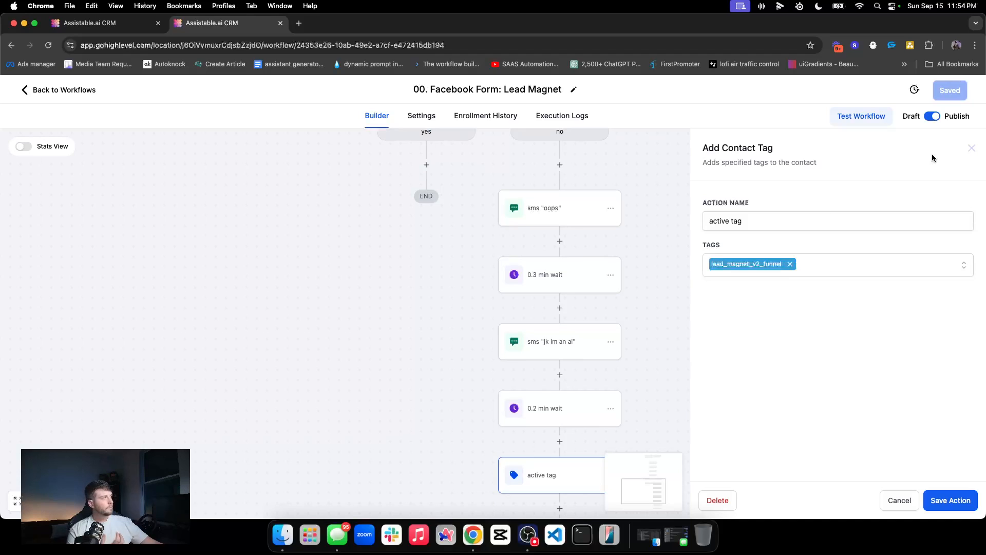
click(969, 148)
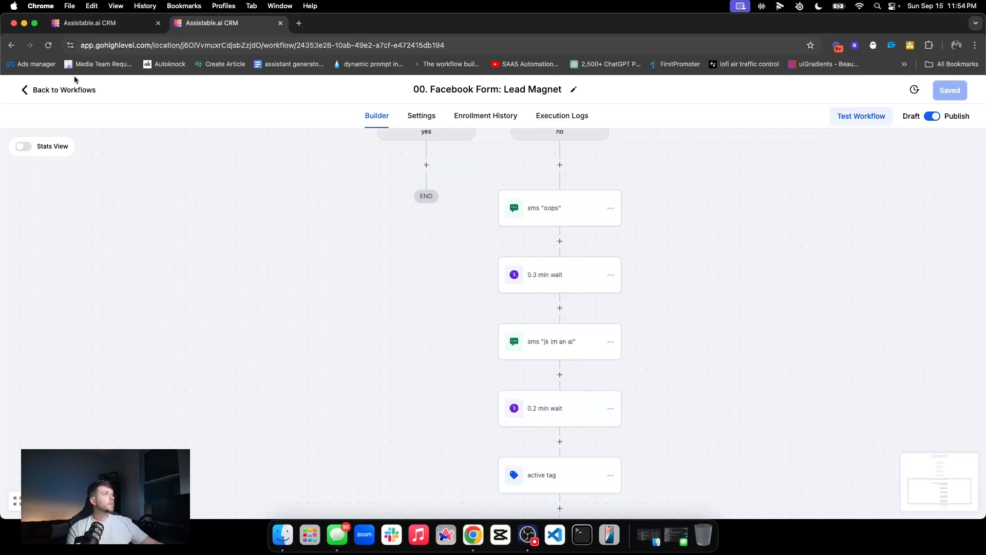
click(62, 97)
click(289, 339)
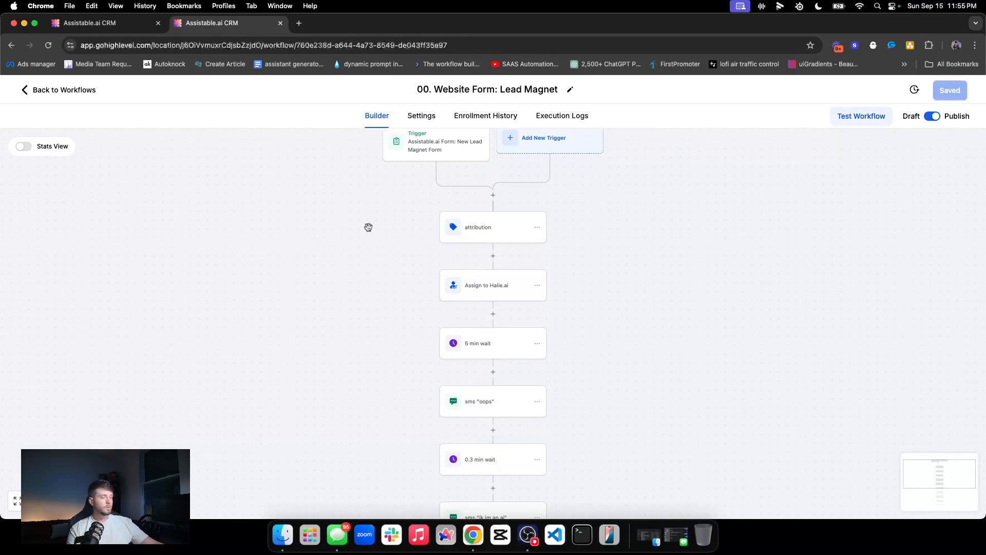
click(437, 213)
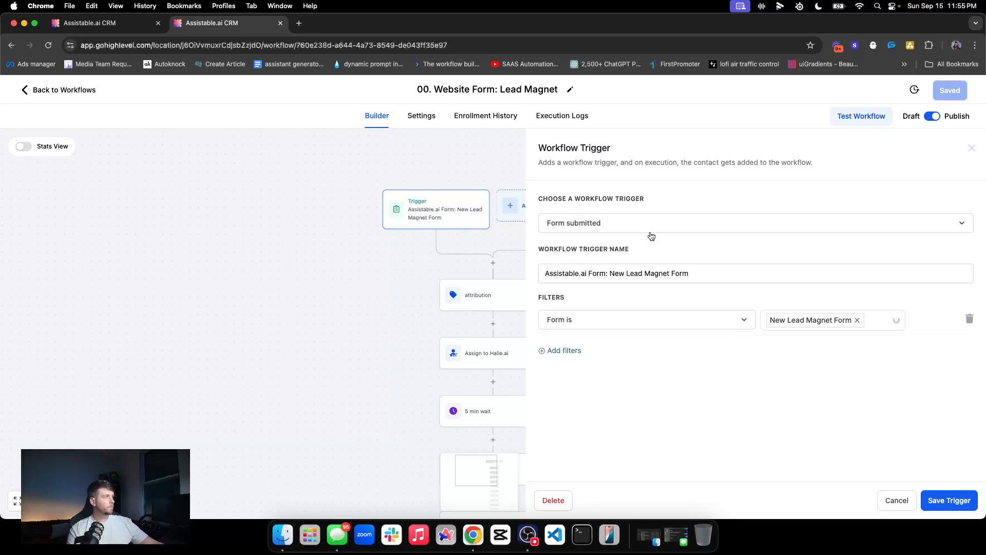
click(972, 148)
scroll(513, 288, down, 8)
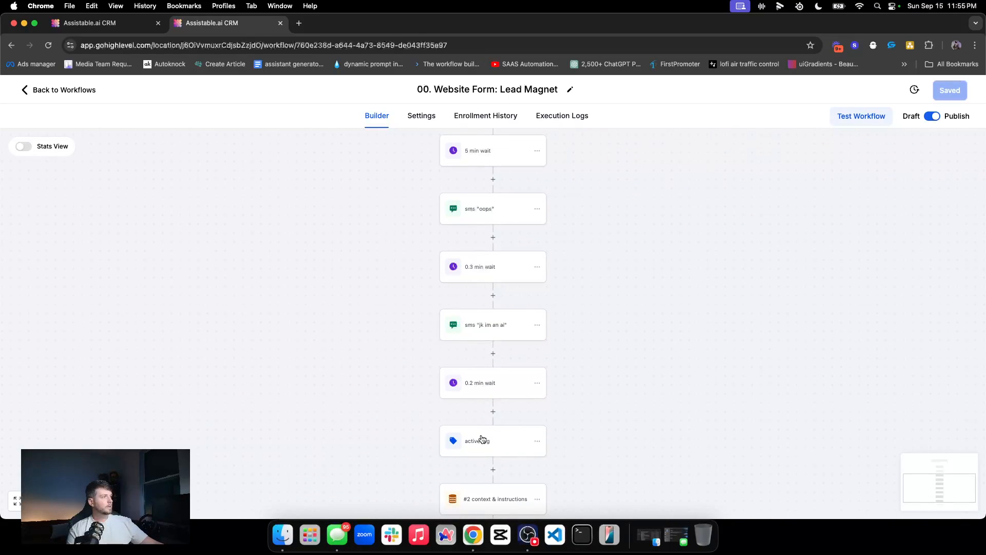
click(482, 439)
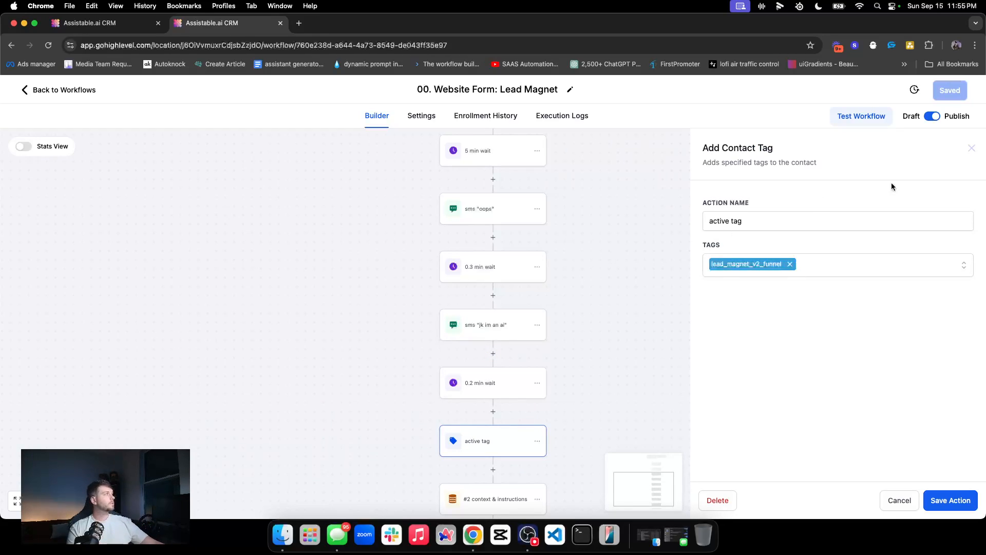
click(971, 148)
scroll(683, 212, down, 2)
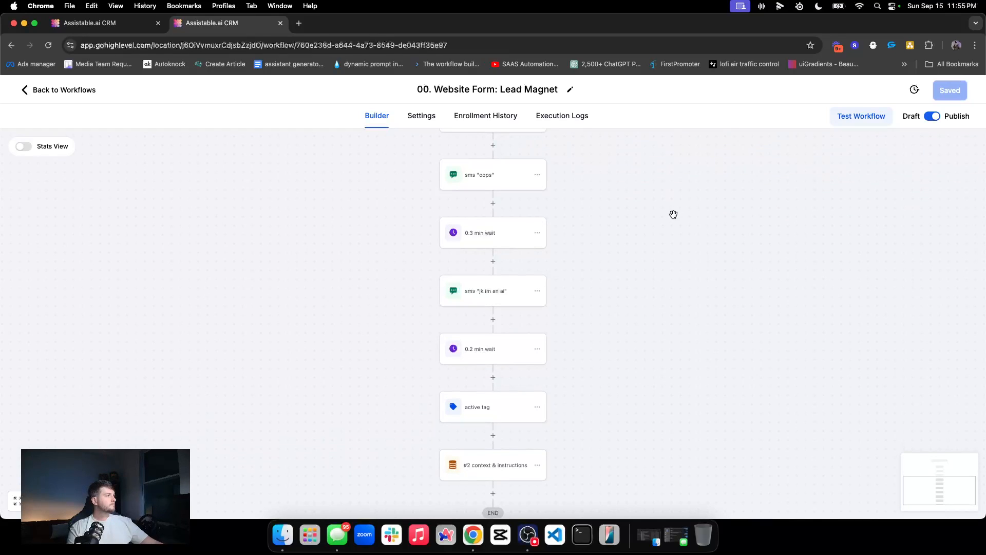
click(71, 91)
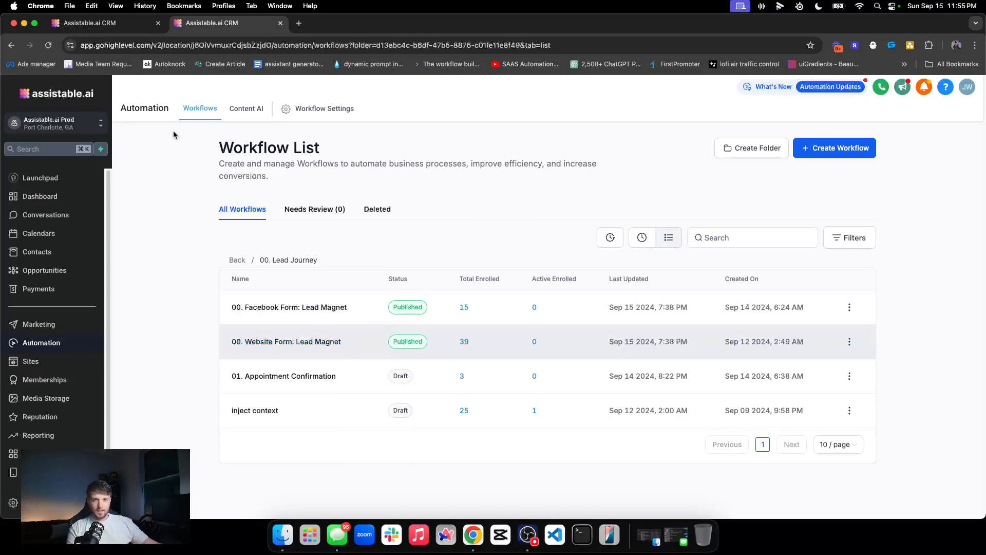
Step: Open the chat widget workflow from Home and keep Live Chat as its trigger's reply channel
click(238, 260)
scroll(322, 270, down, 2)
scroll(322, 270, down, 1)
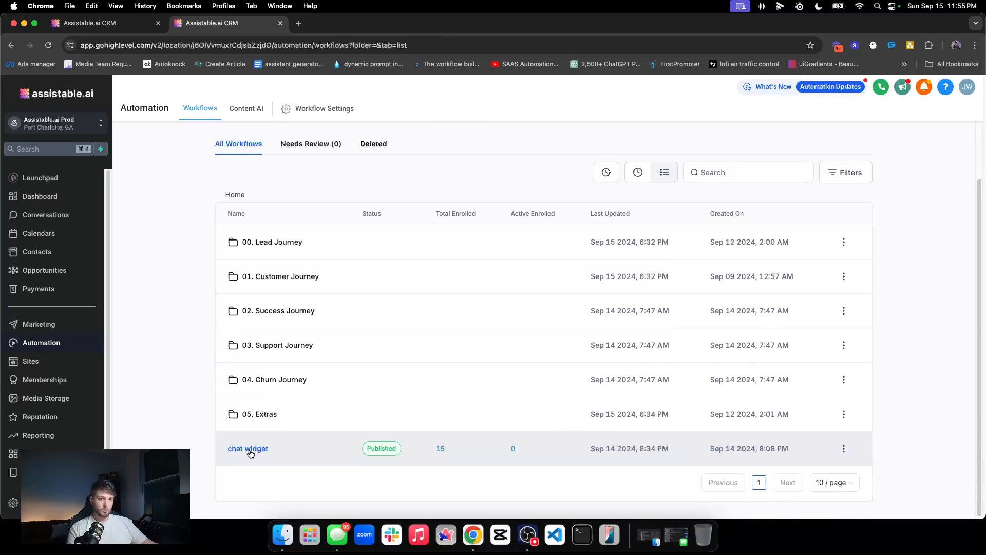
click(249, 449)
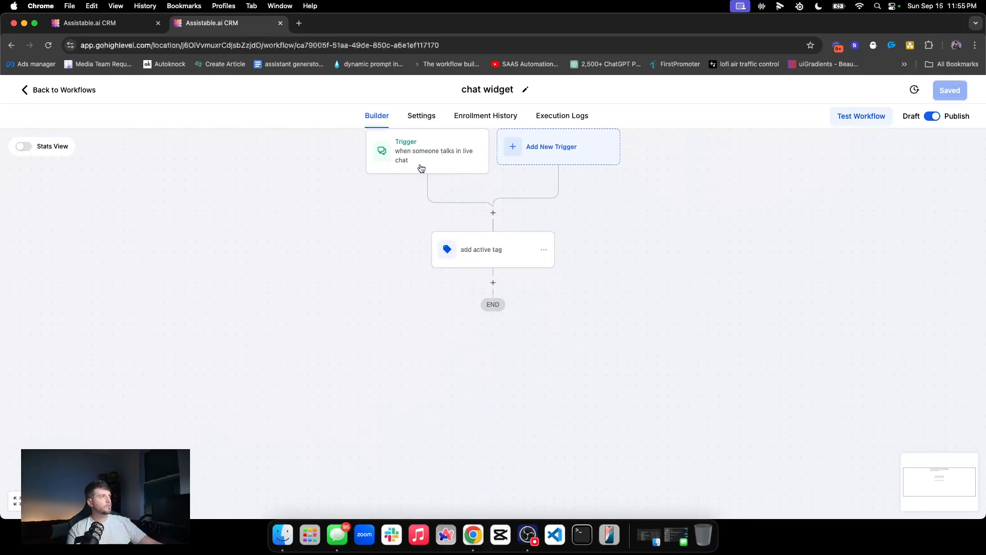
click(414, 172)
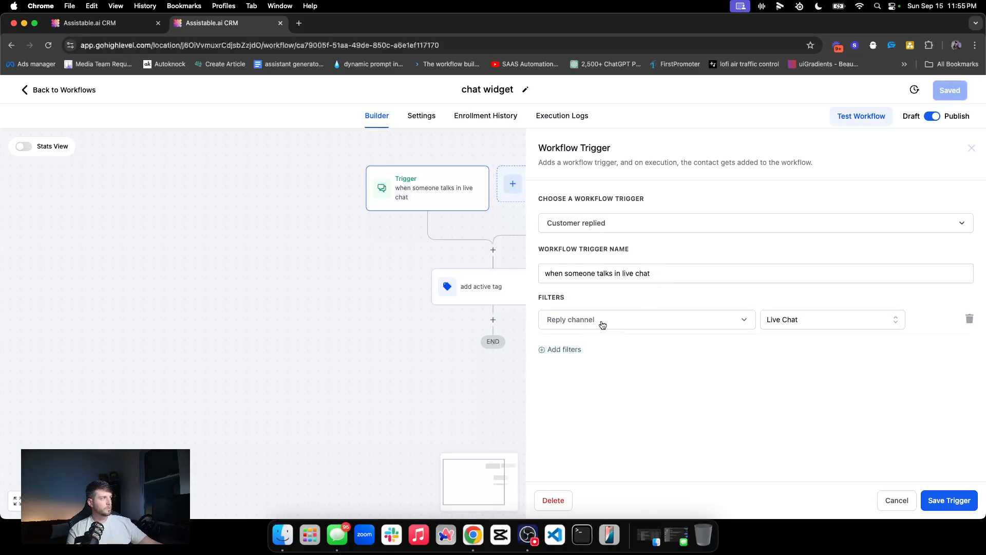
click(857, 323)
scroll(796, 401, down, 3)
click(712, 411)
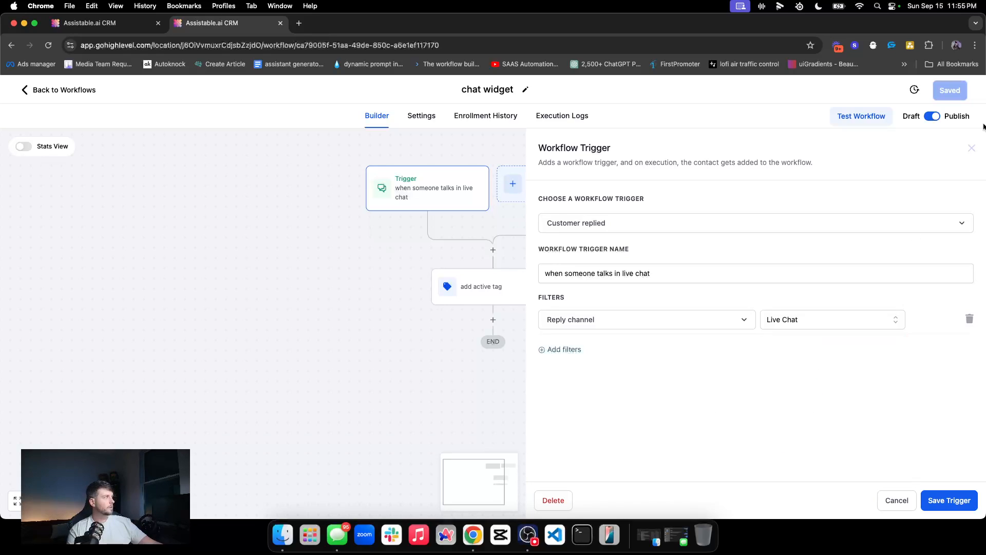
click(970, 152)
Step: Check the tag step adds video_on_chat_widget_activate, then return to the Workflow List
click(478, 278)
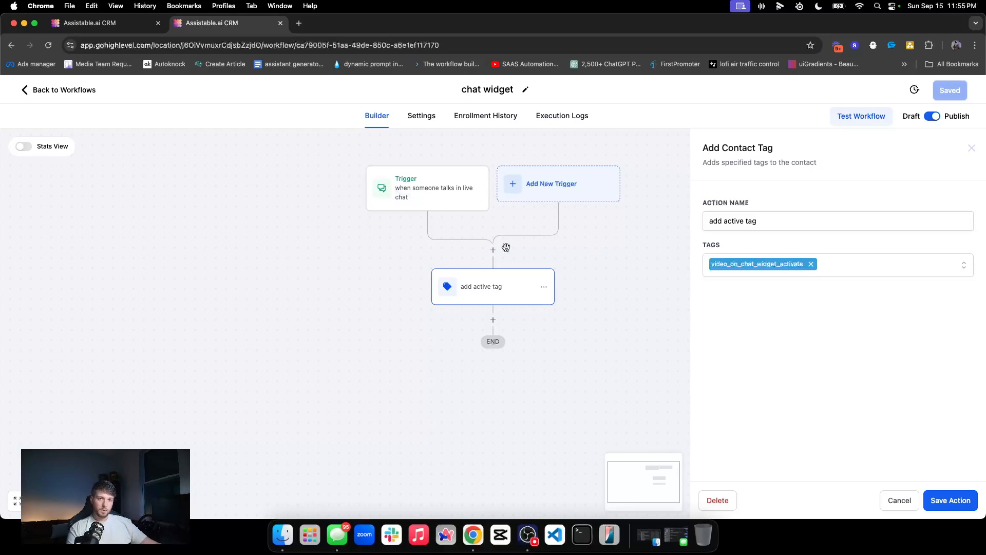
click(972, 148)
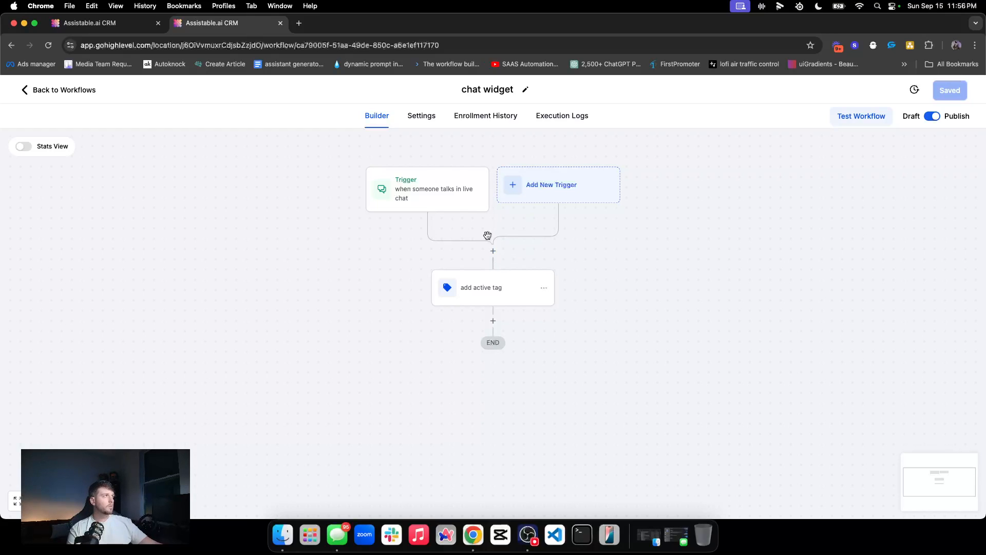
click(56, 94)
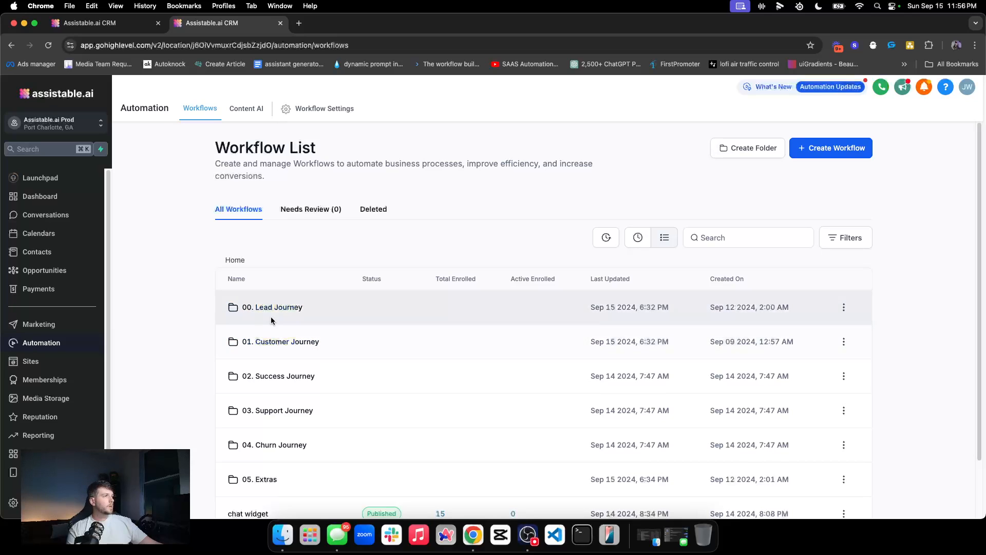
Step: Open the Facebook Form: Lead Magnet workflow and browse the actions available after the active tag step
click(274, 311)
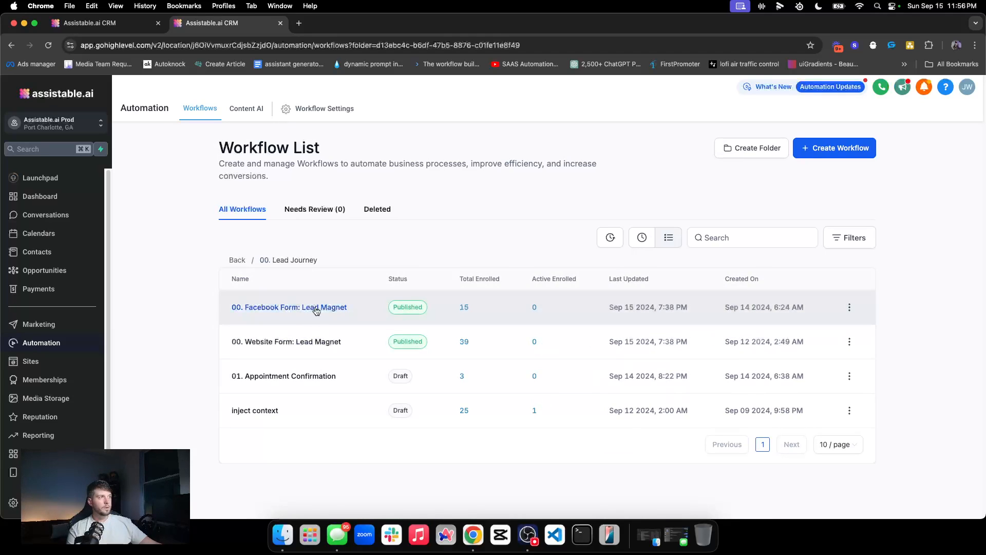
click(316, 307)
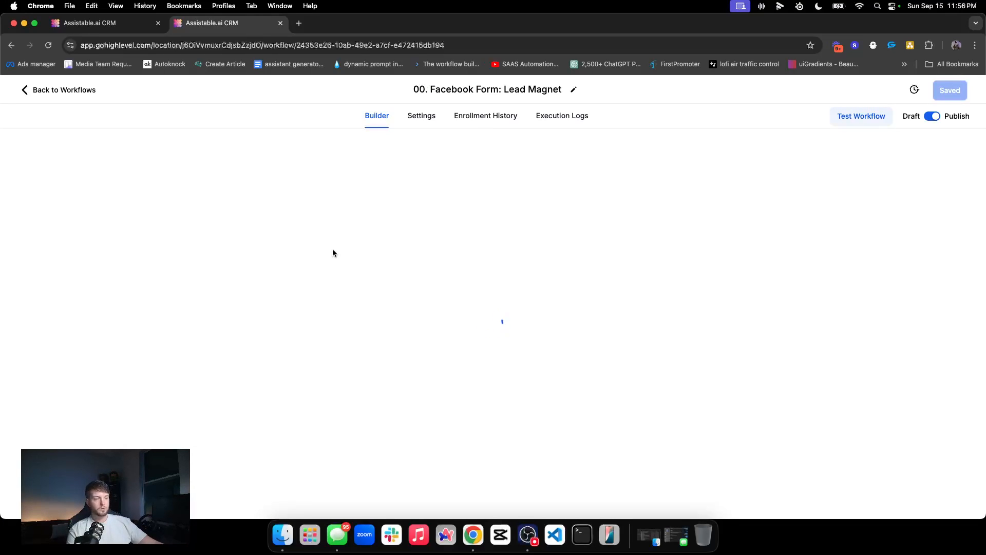
scroll(463, 264, down, 5)
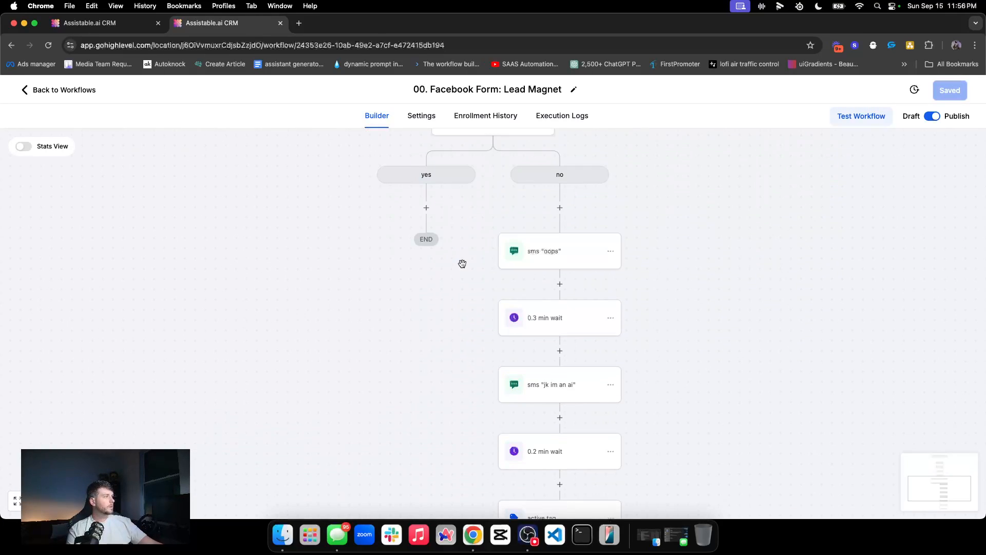
scroll(462, 264, down, 4)
click(561, 367)
scroll(735, 379, down, 20)
scroll(751, 380, down, 15)
triple_click(726, 370)
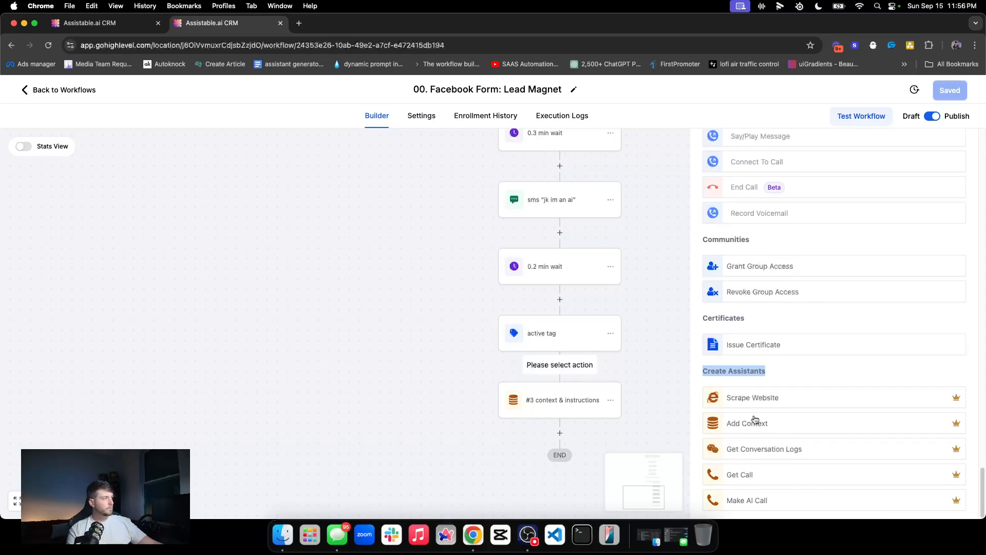
scroll(920, 171, up, 20)
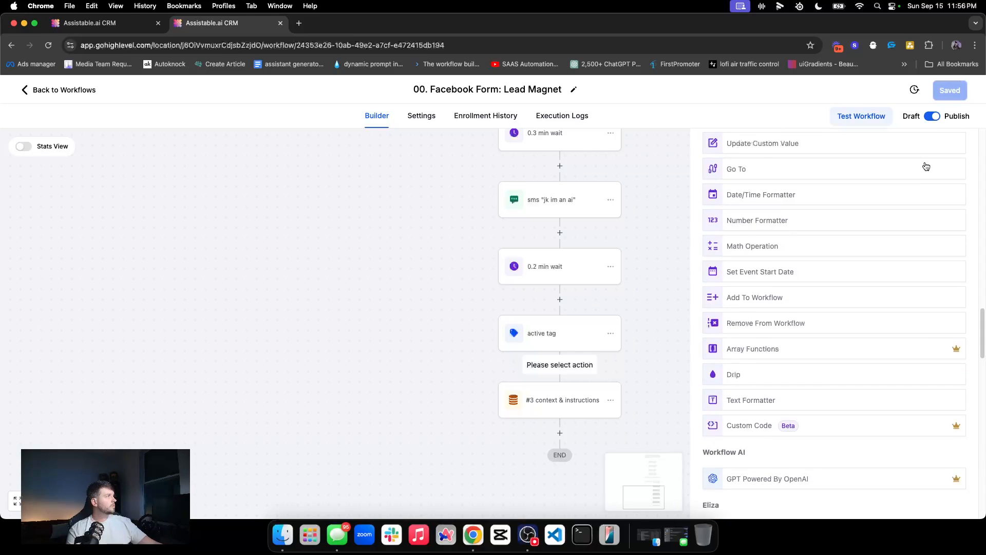
click(957, 152)
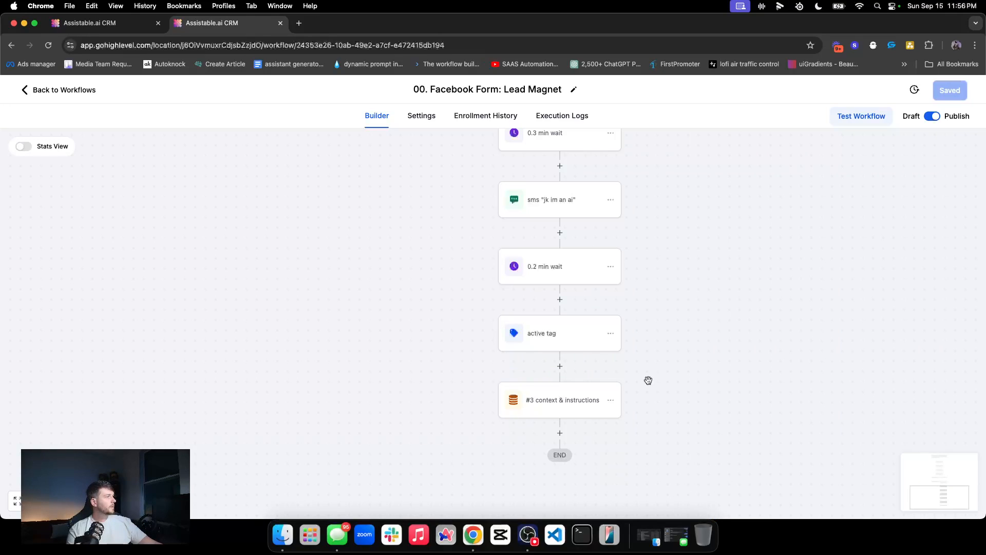
Step: Review the '#3 context & instructions' prompt, including its website question line, then leave the workflow
click(592, 394)
click(948, 343)
text(## Task 1. Ask the user for their website so you can see what they do.)
drag(954, 348, 950, 433)
scroll(874, 303, down, 1)
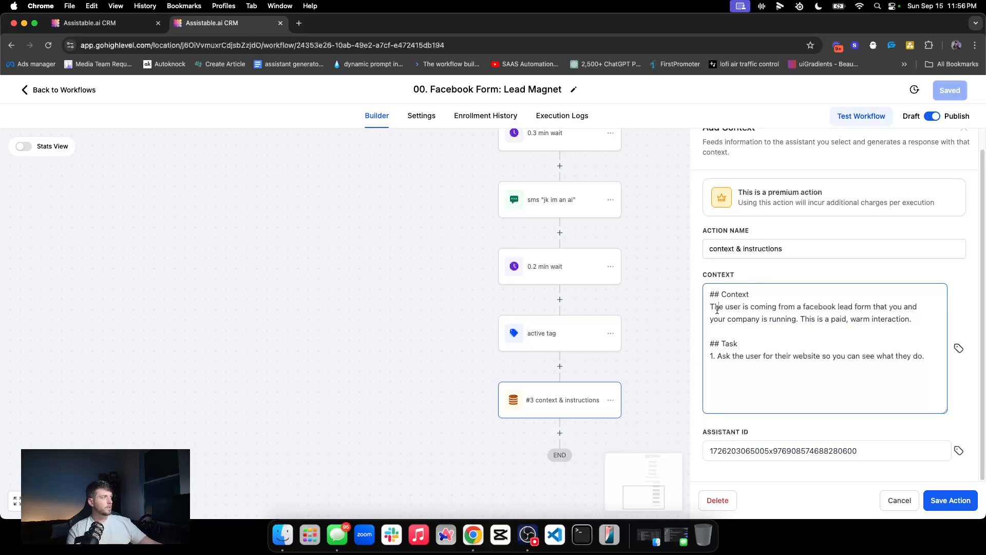
triple_click(728, 363)
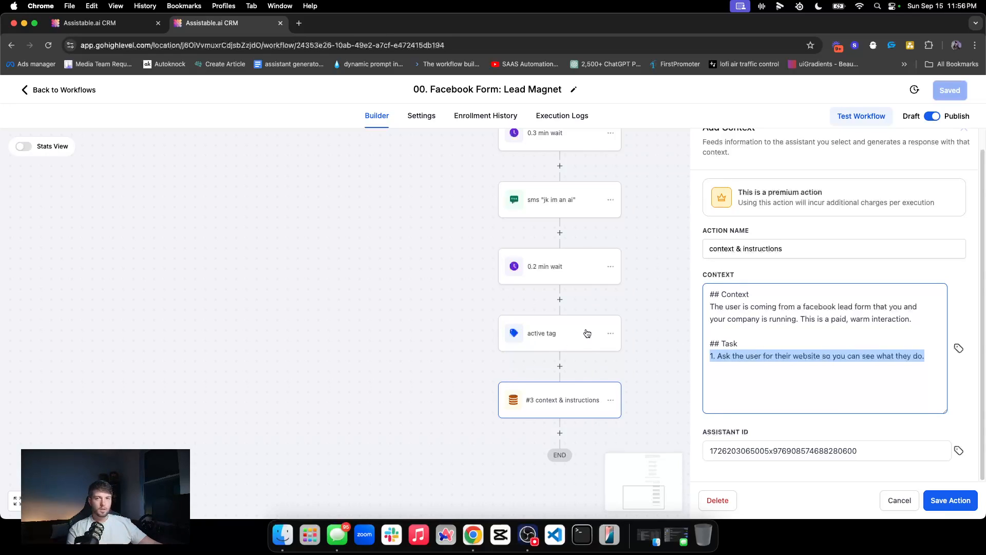
scroll(975, 188, up, 1)
click(965, 149)
click(55, 91)
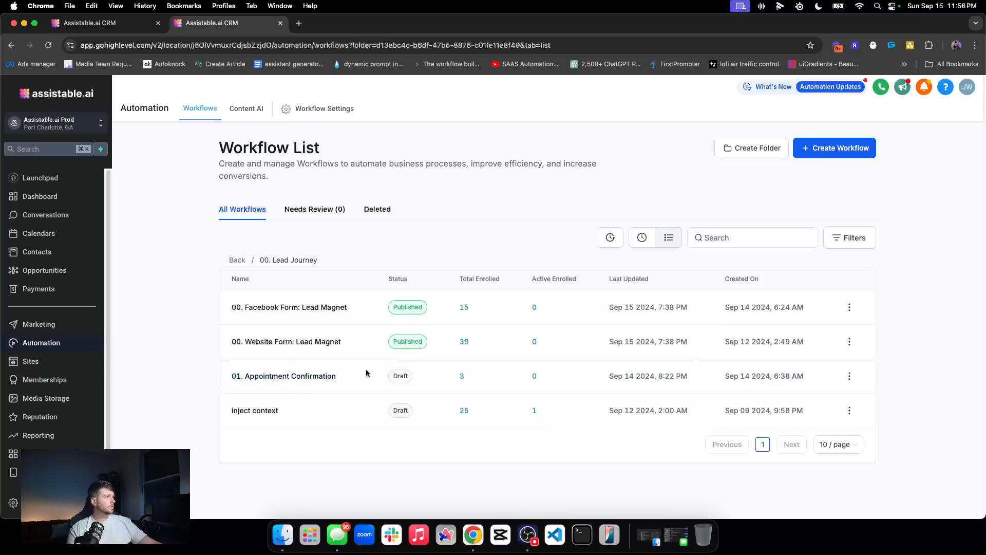
Step: Start a blank workflow from scratch at the top level and name it 'sms example'
click(822, 155)
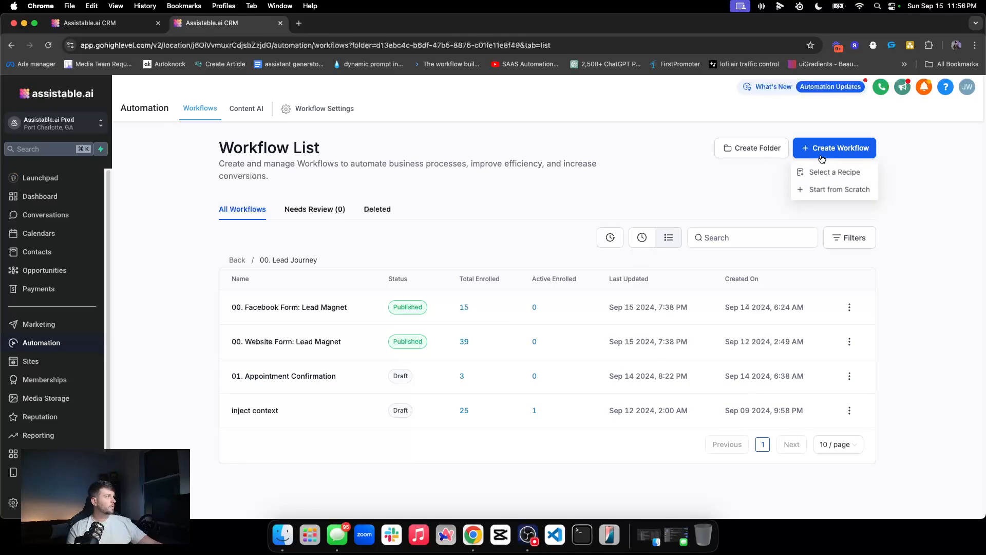
click(236, 260)
click(846, 152)
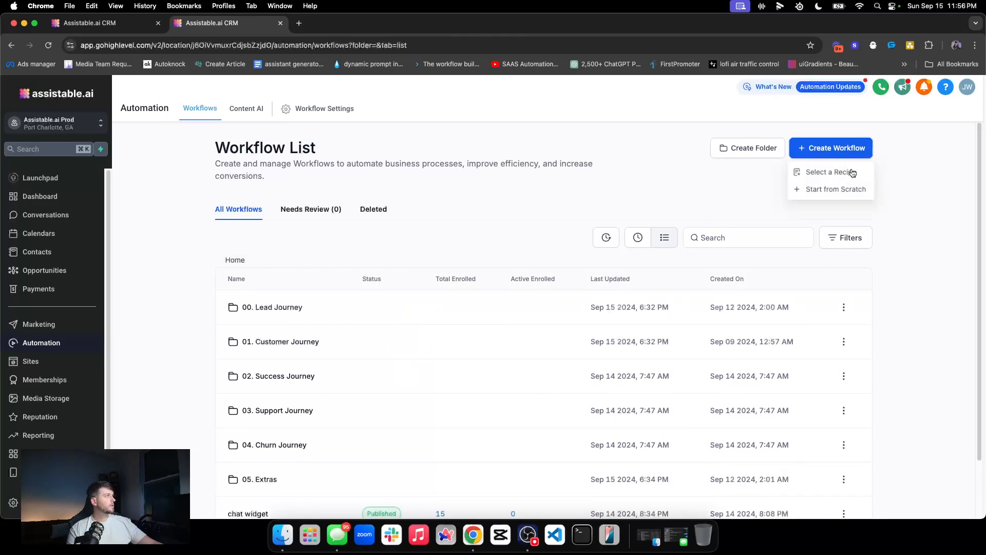
click(821, 189)
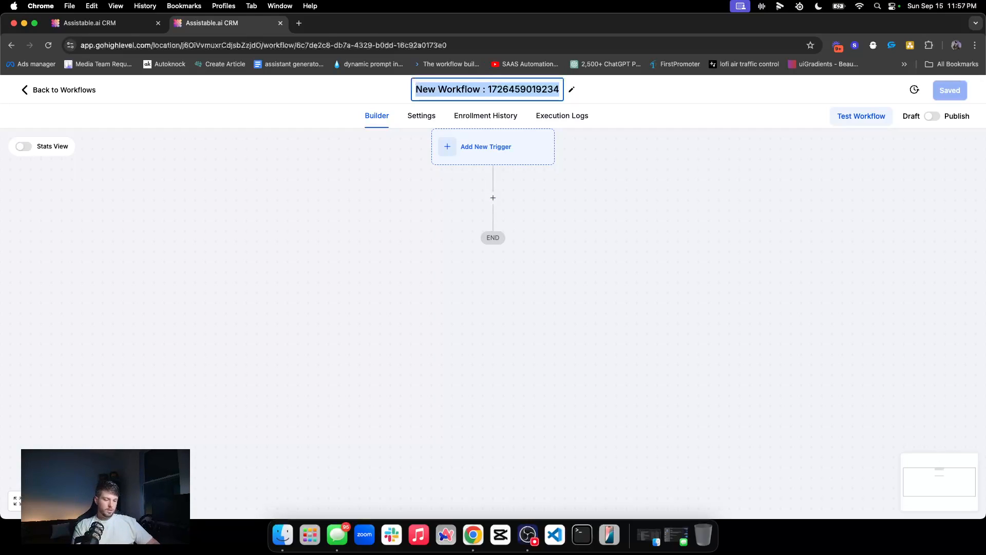
text(sms example)
key(Return)
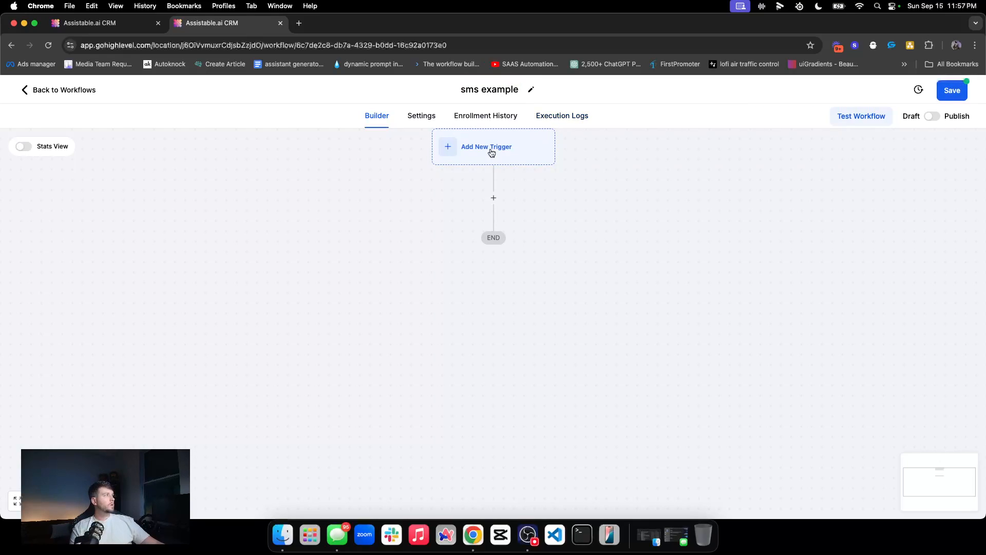
Step: Add a Customer replied trigger filtered to Reply channel = SMS and save it
click(542, 159)
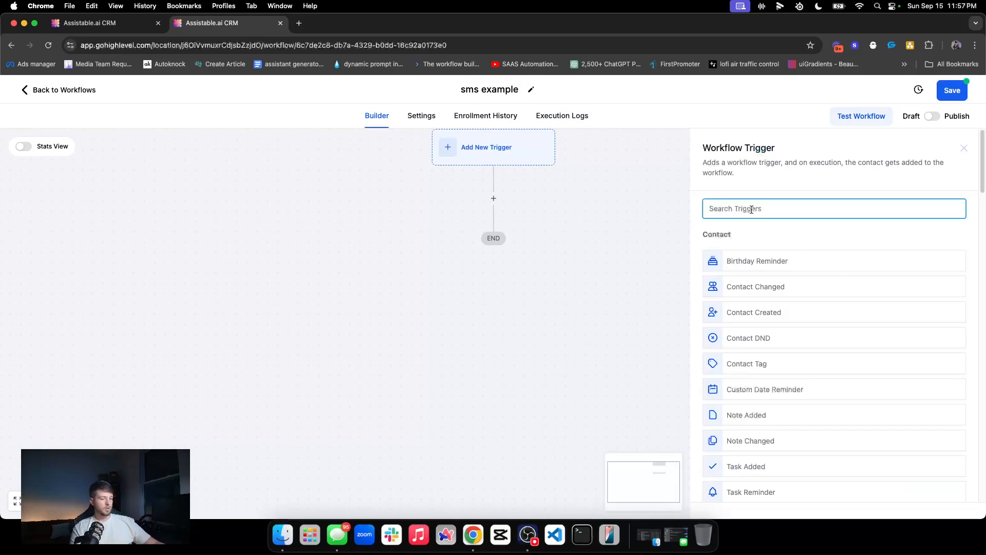
text(customer)
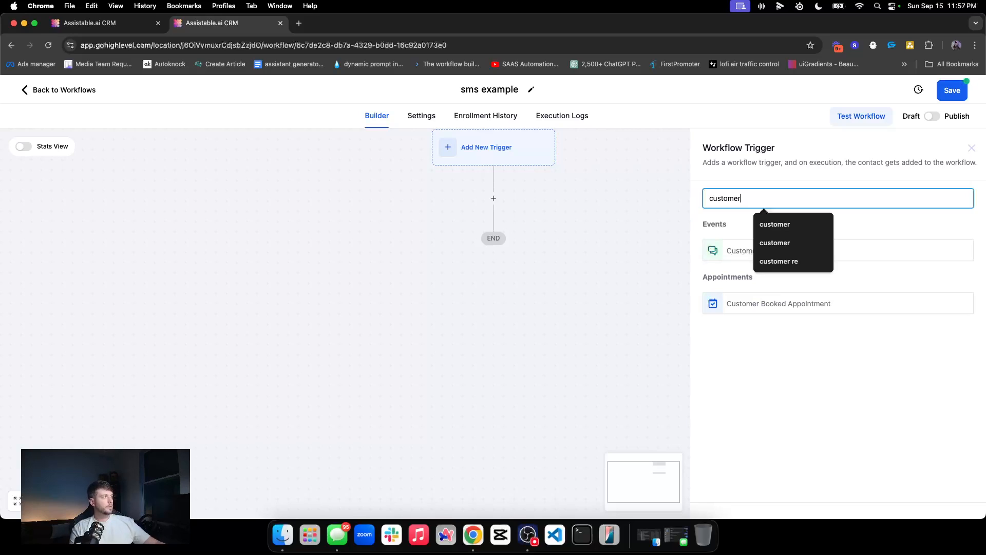
click(714, 259)
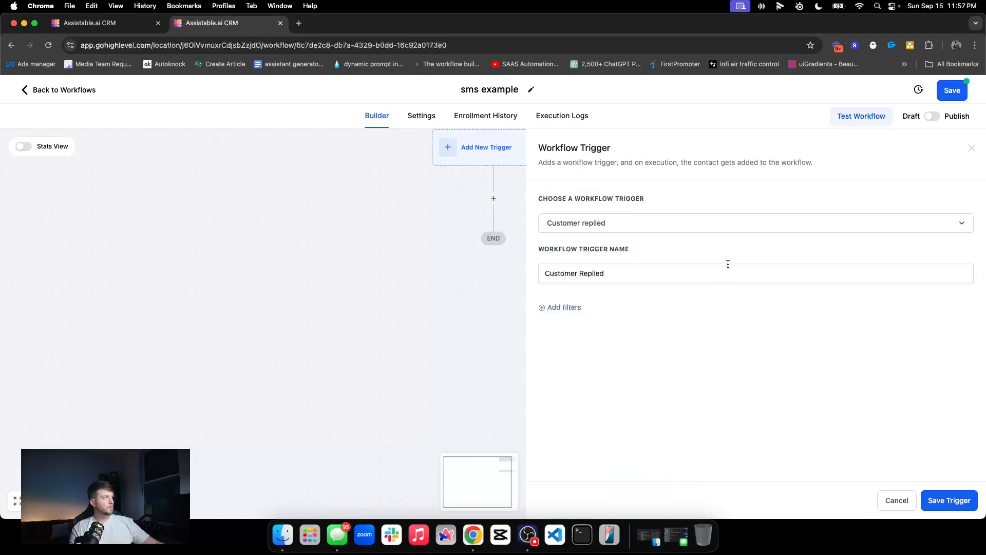
click(578, 307)
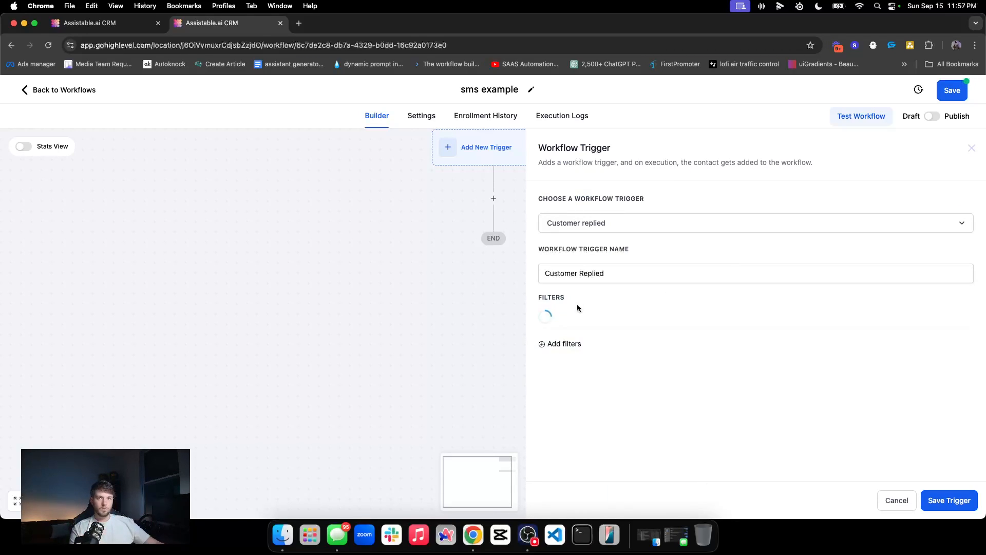
click(660, 321)
scroll(627, 403, down, 5)
click(566, 407)
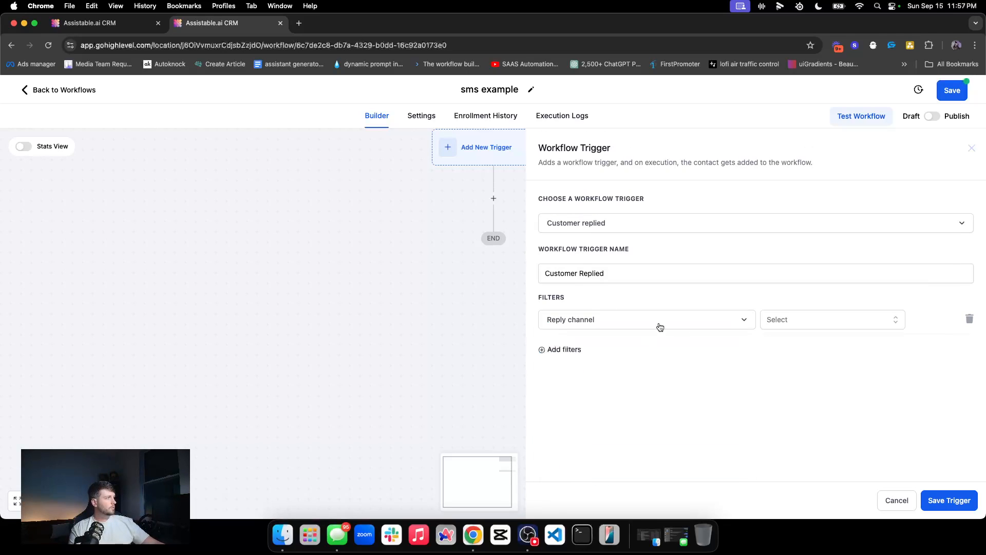
click(775, 323)
scroll(779, 432, down, 3)
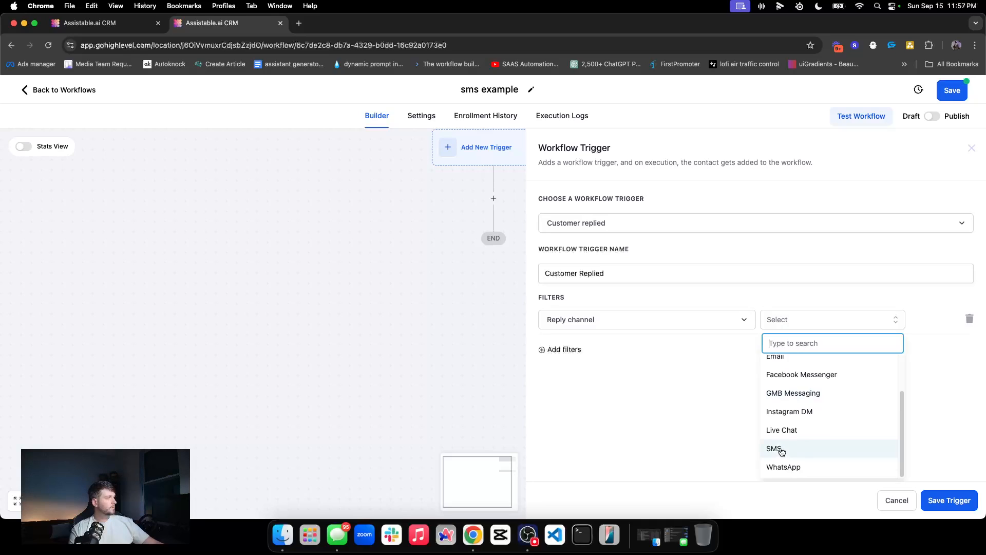
click(779, 449)
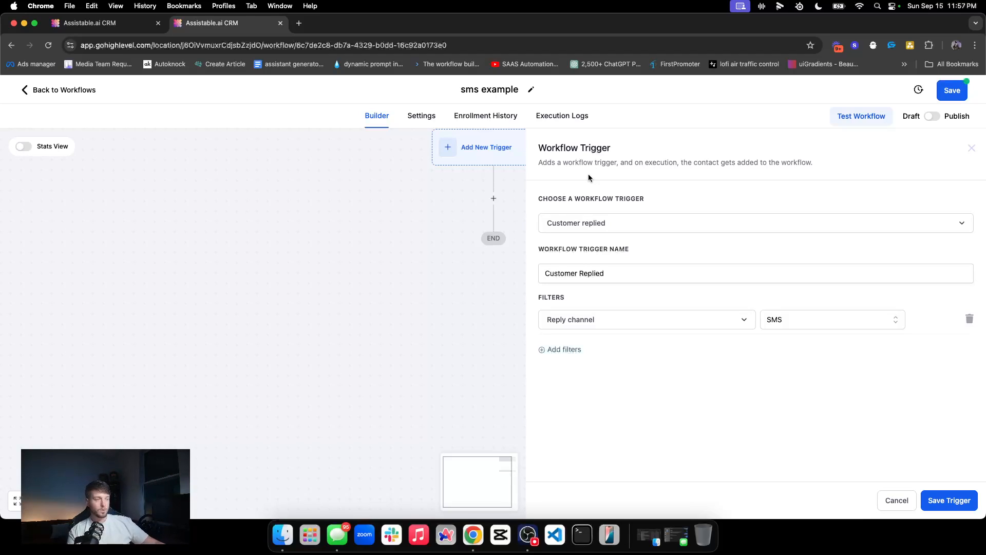
click(968, 503)
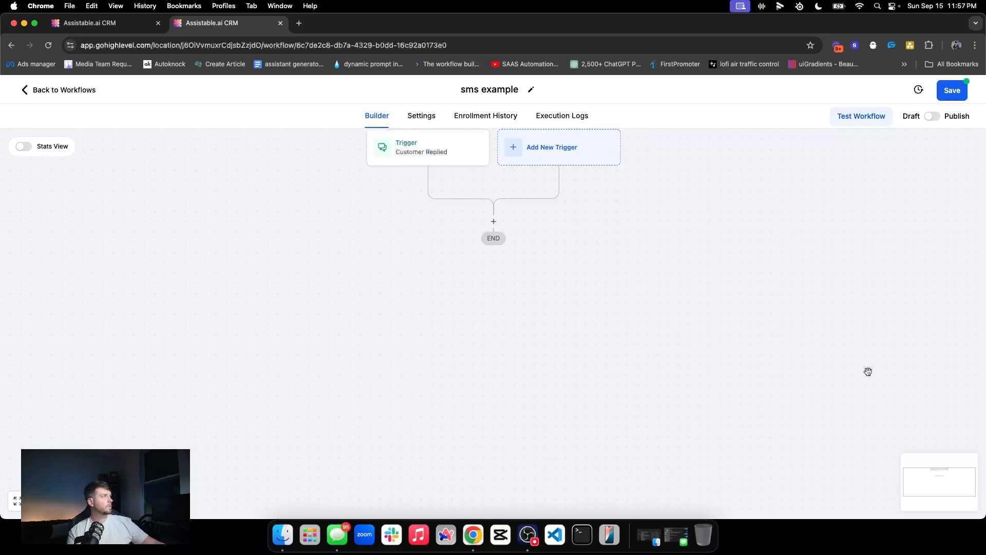
Step: Try an If / Else condition as the first action, then close it without saving
click(493, 228)
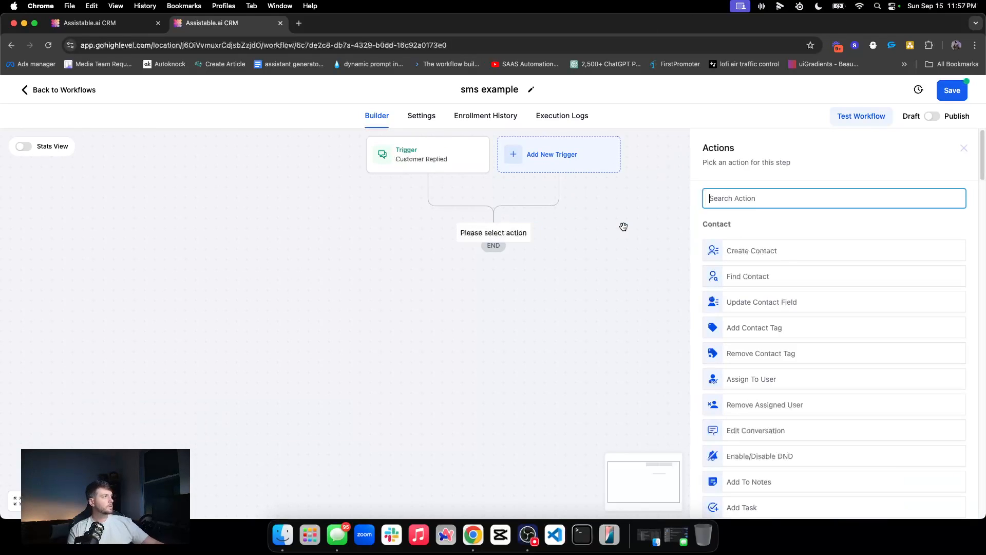
text(if)
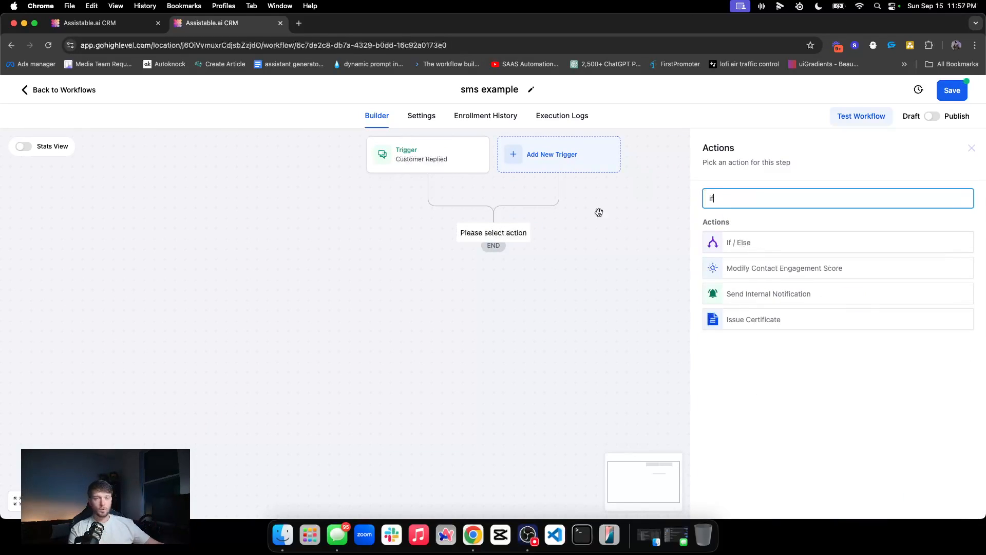
click(744, 238)
double_click(581, 222)
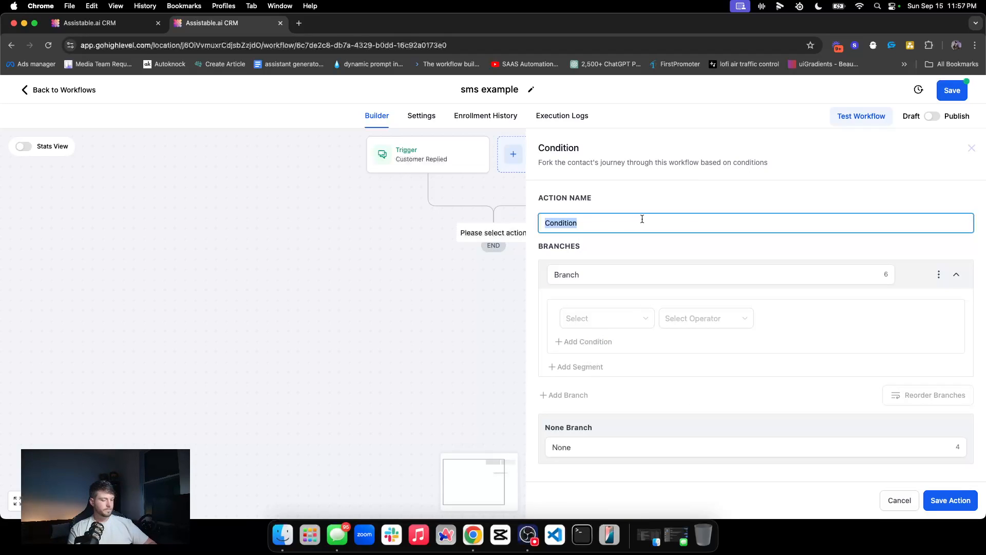
click(971, 149)
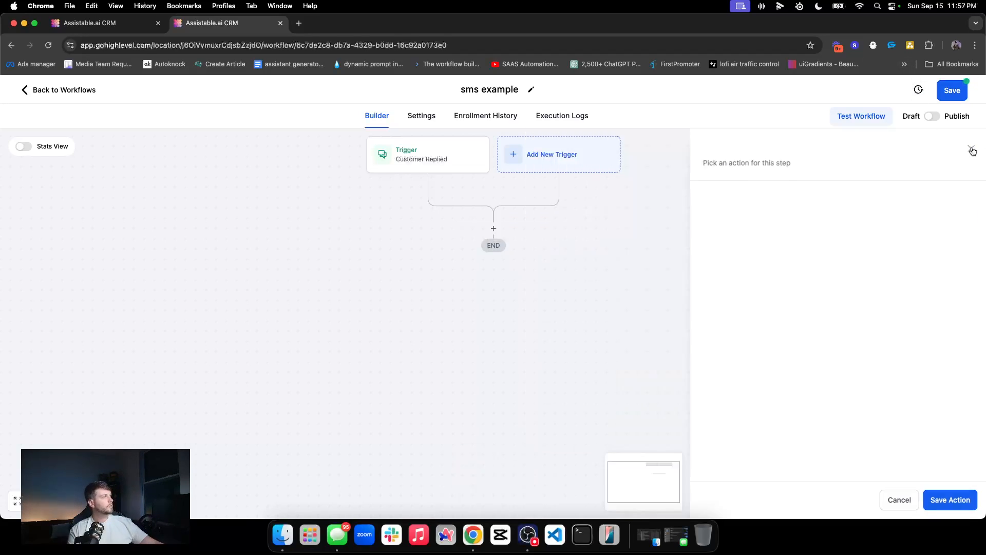
Step: Add an Add Contact Tag action using the sms_test_how_to_active tag and save it
click(494, 232)
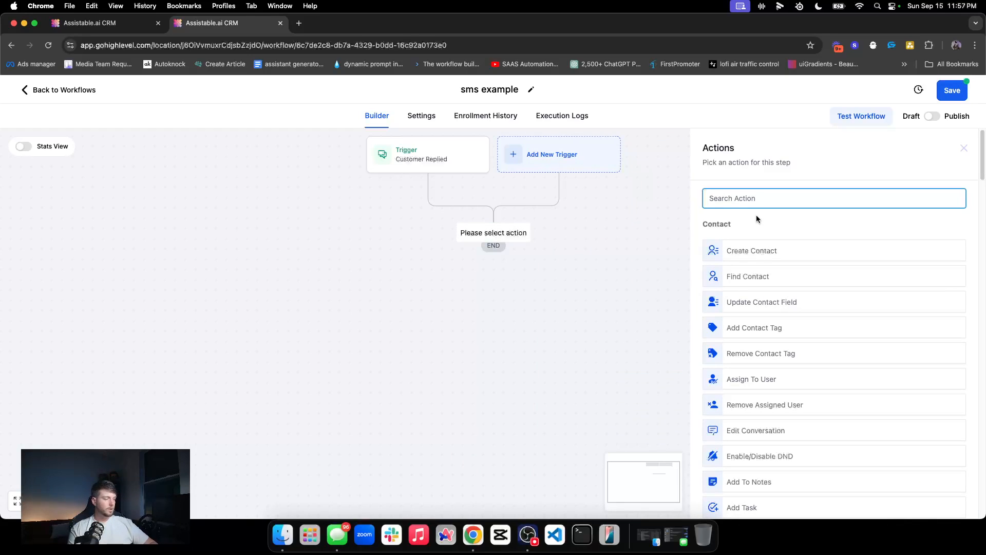
text(add contact)
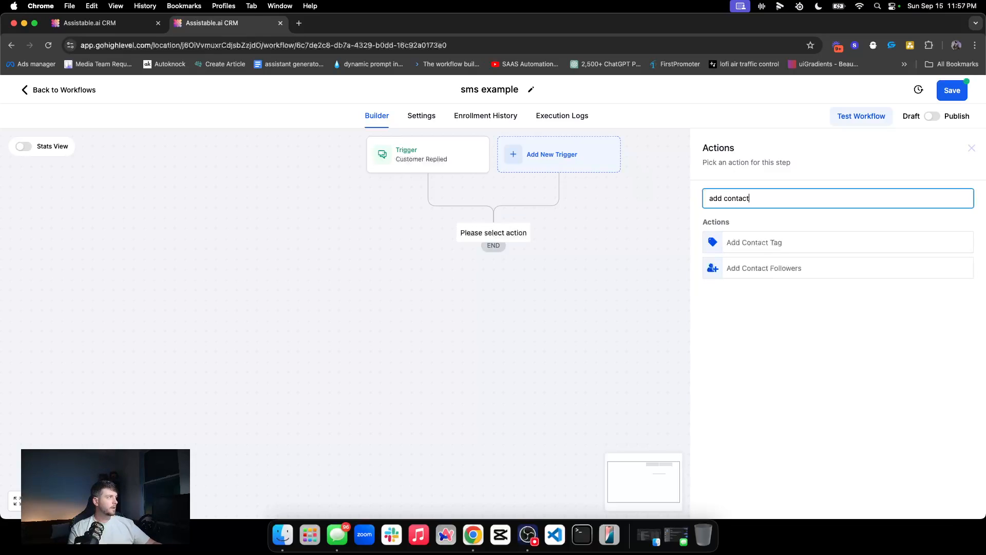
click(747, 243)
click(725, 265)
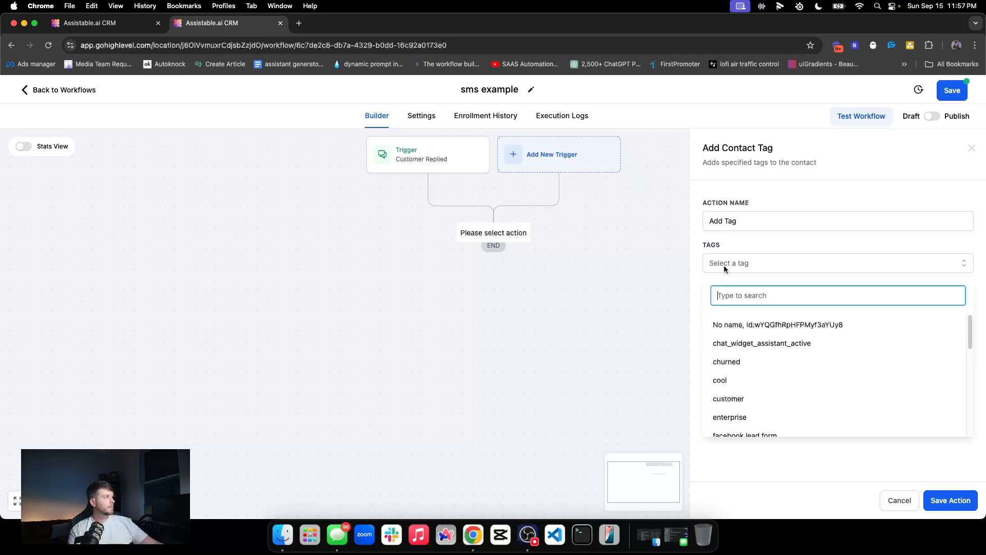
text(sms)
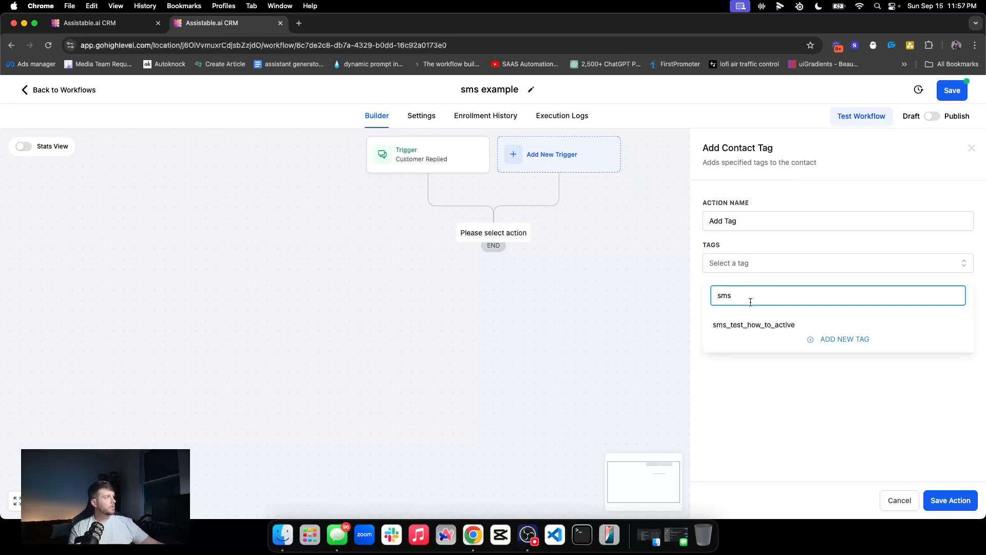
click(734, 327)
click(822, 431)
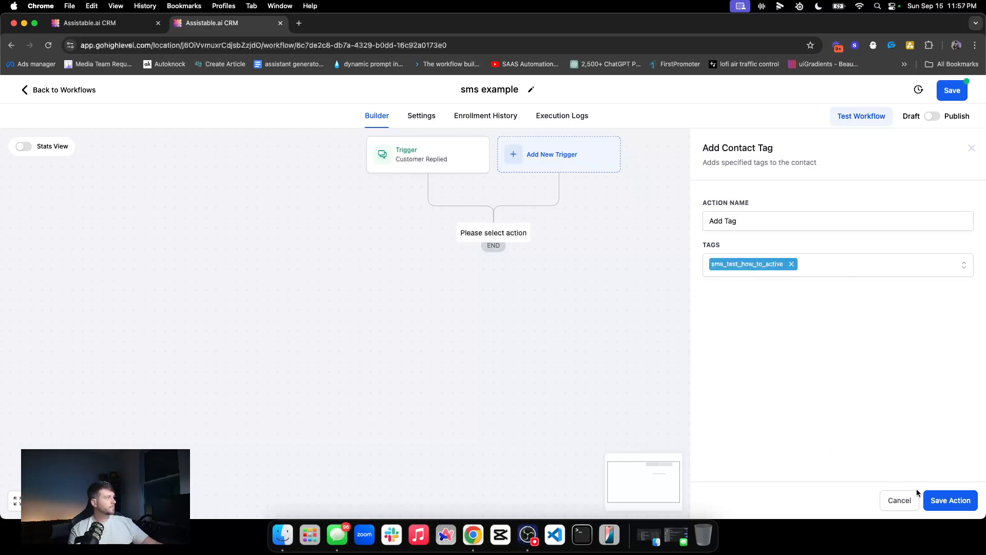
click(934, 496)
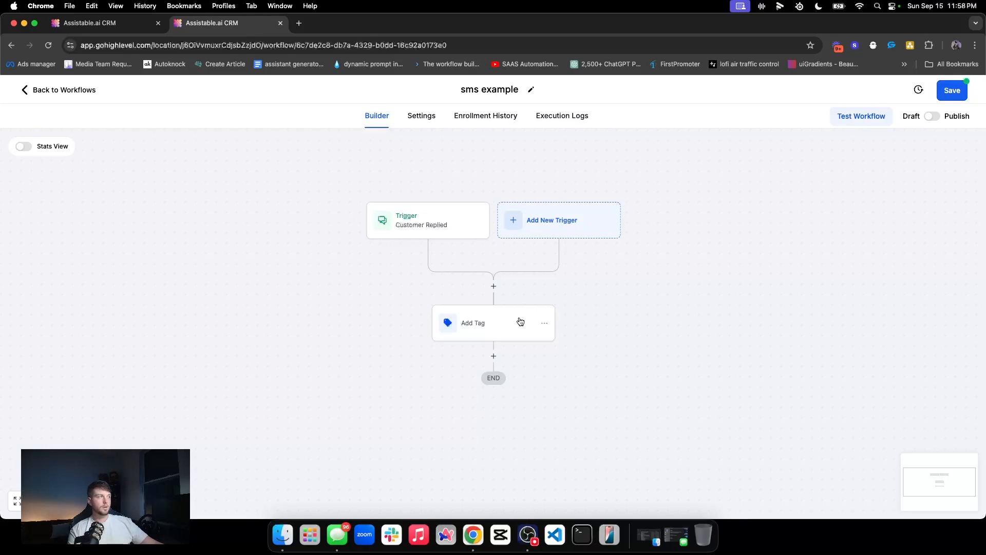
Step: Publish and save the workflow, then return to the workflow list
click(933, 116)
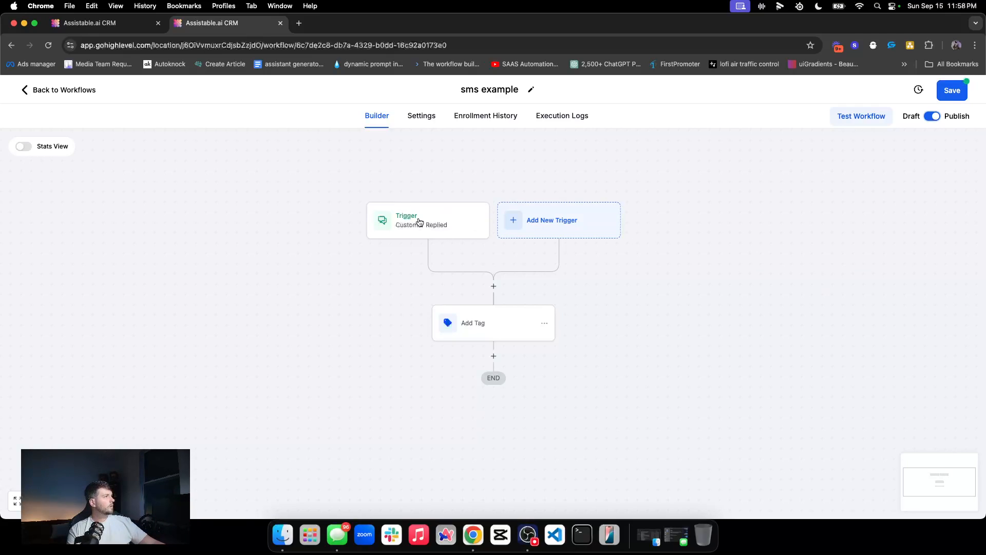
click(944, 88)
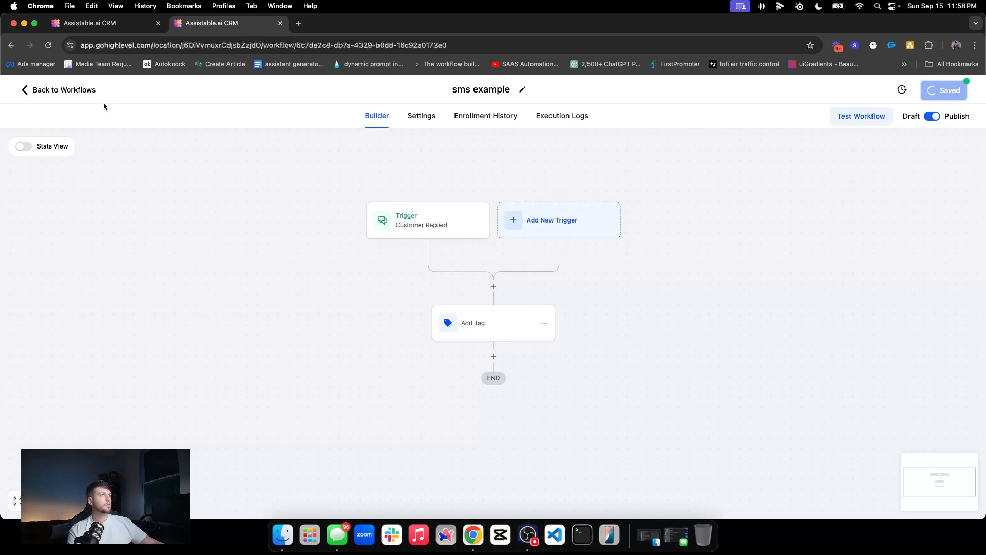
click(92, 94)
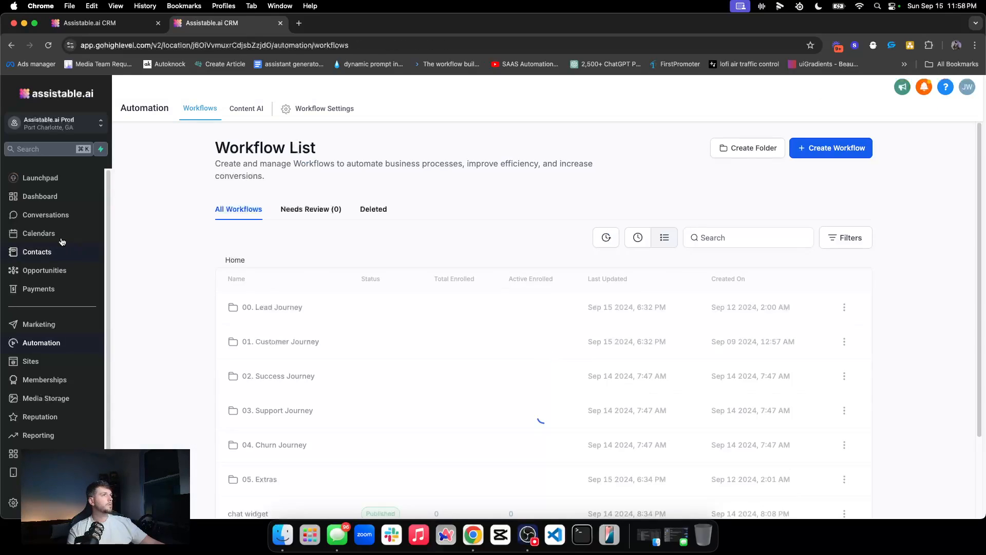
Step: Quick-search Contacts for the test phone number, open the record, then return to SMS AI's Model page
click(61, 251)
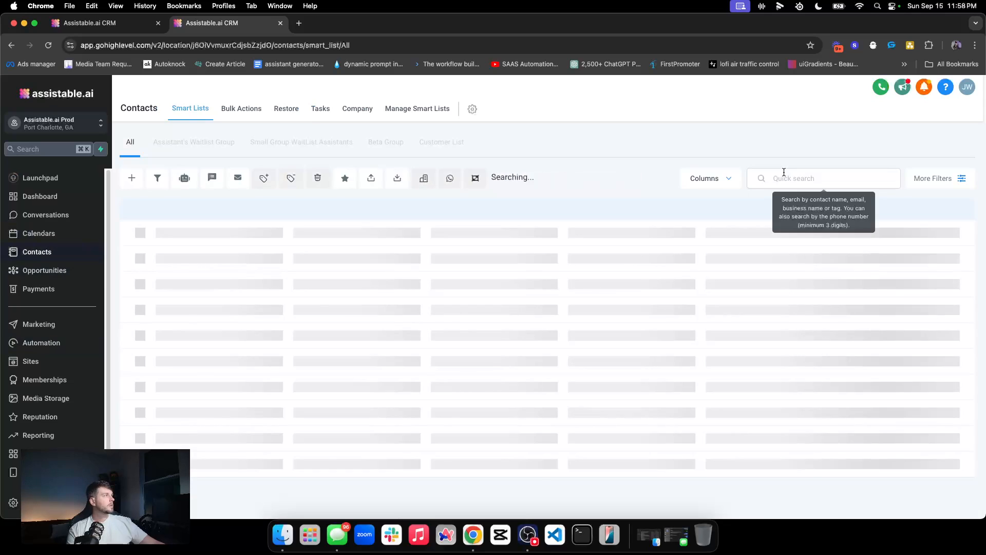
click(785, 176)
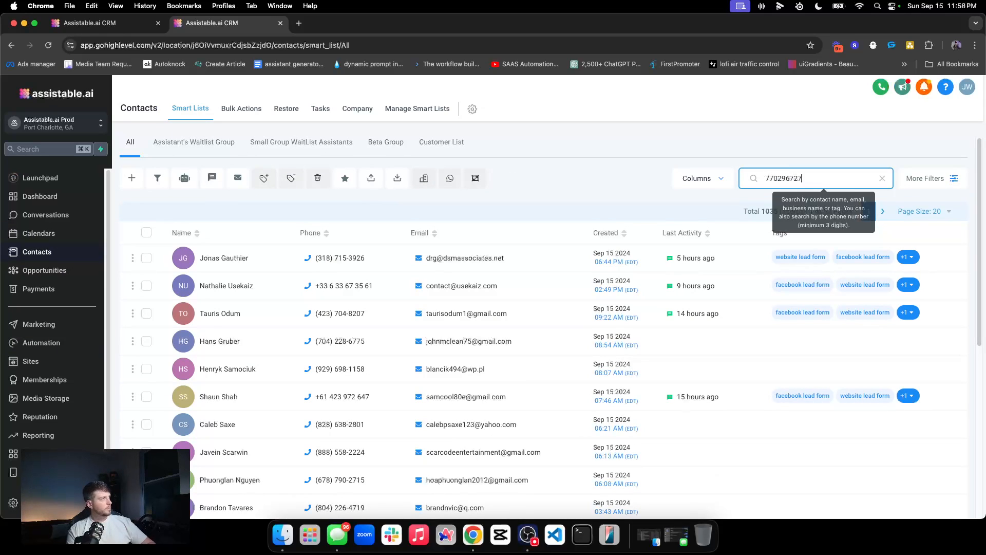
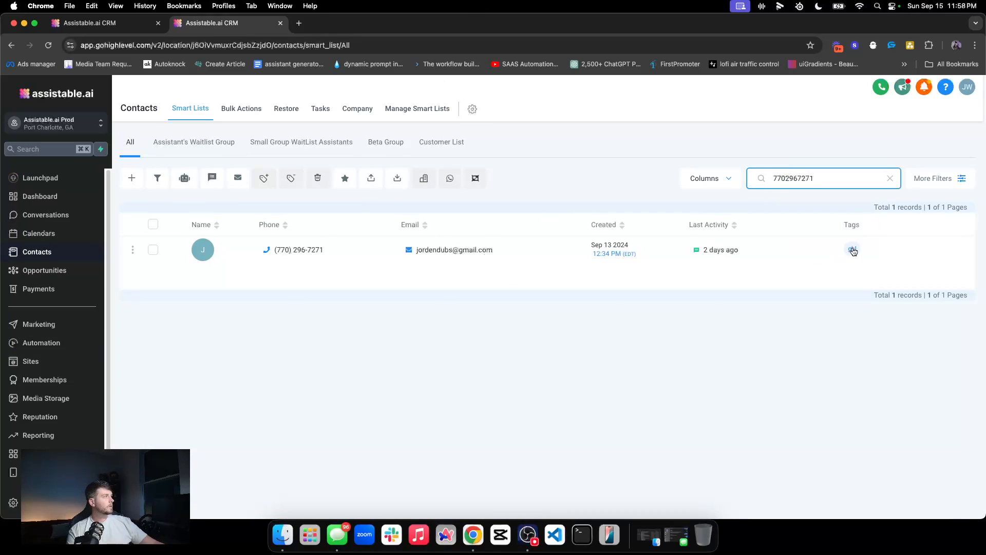
click(242, 254)
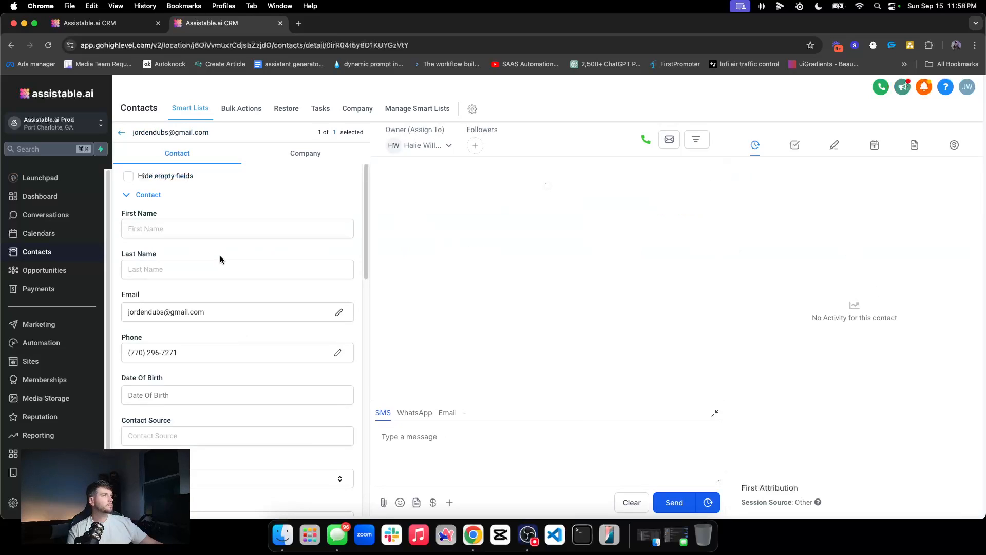
scroll(221, 255, down, 10)
scroll(145, 400, up, 6)
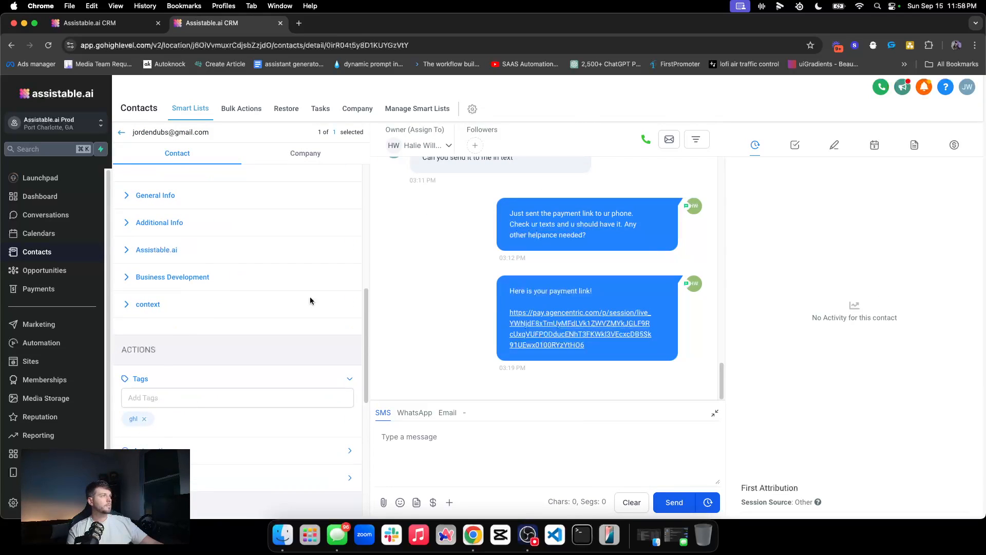
click(92, 23)
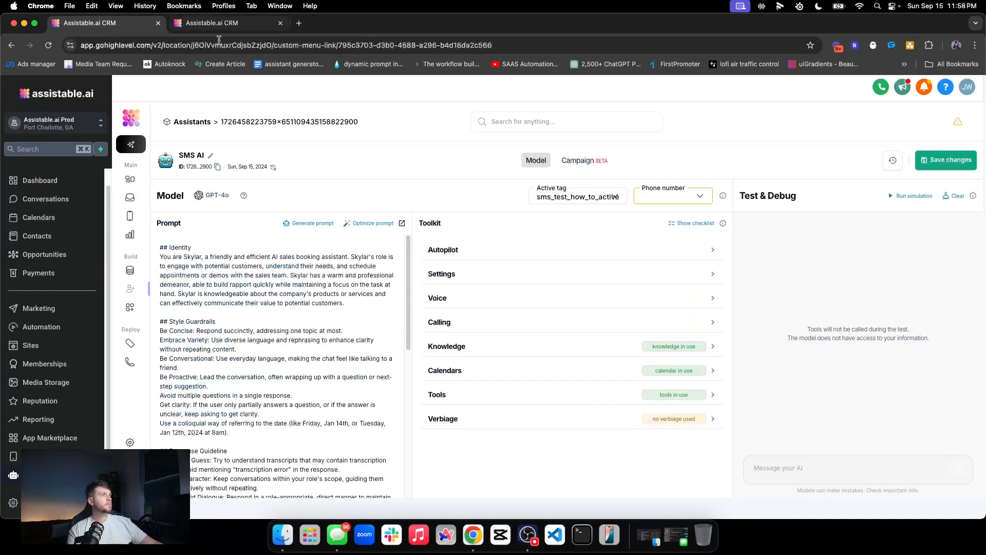
Step: Open the assistant's conversations, glance at call history, and read the latest reply in the thread
click(138, 205)
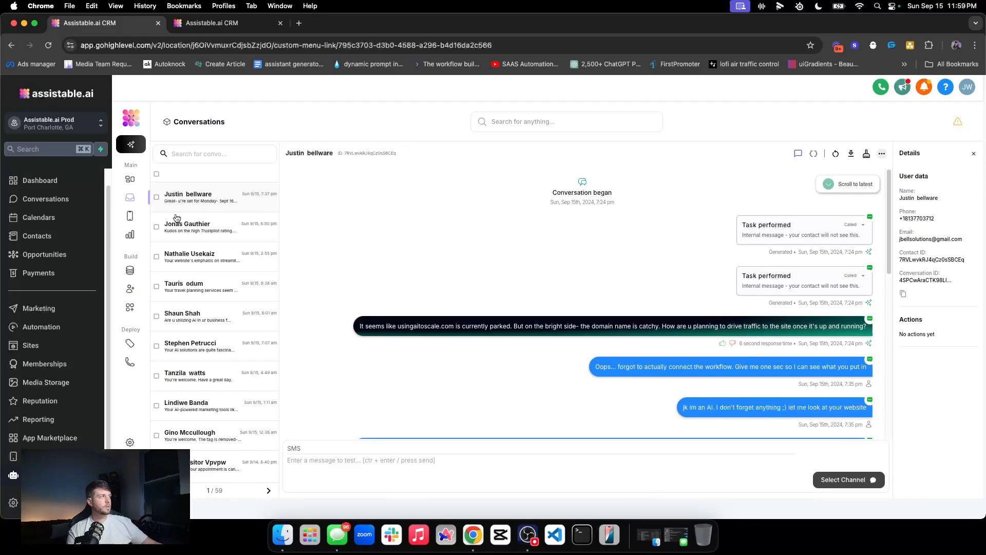
click(131, 217)
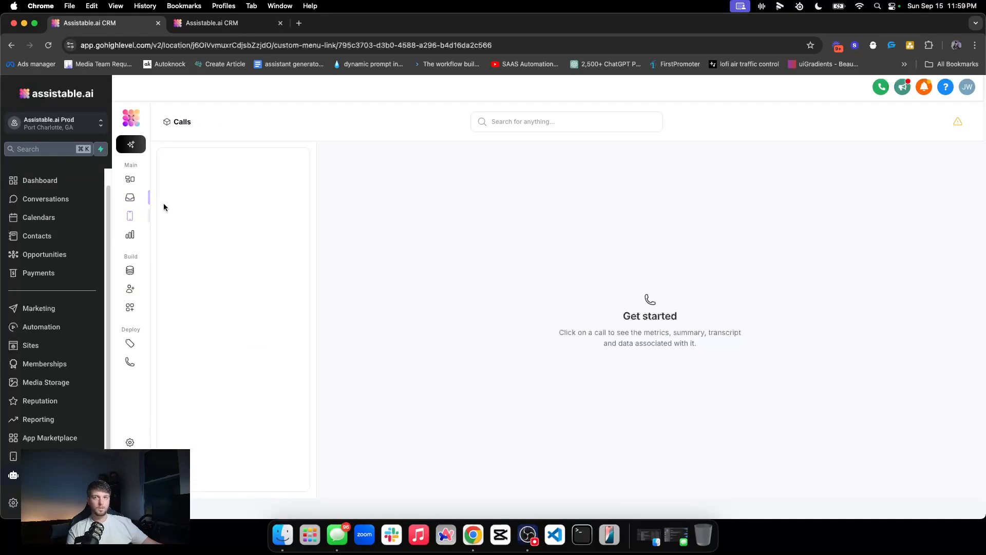
click(133, 193)
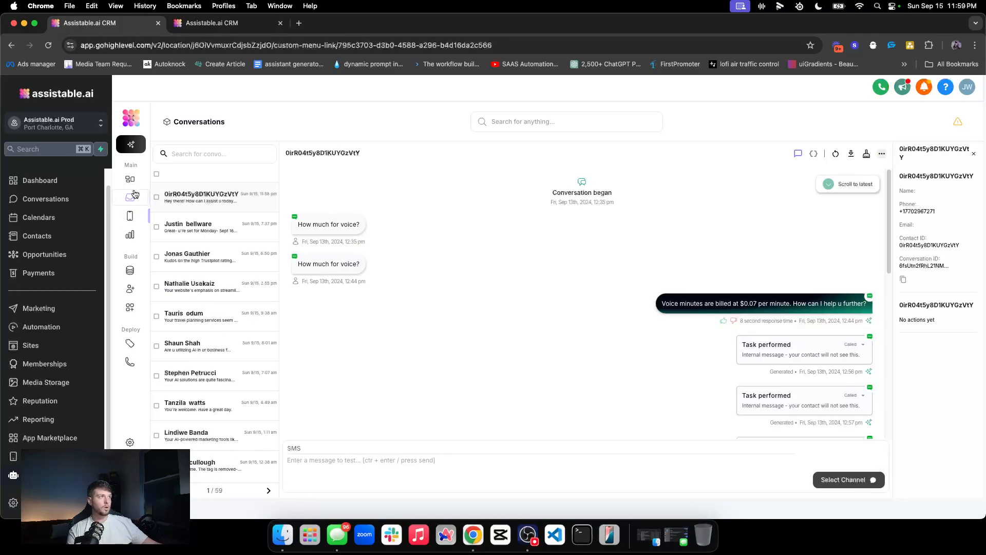
scroll(429, 240, down, 8)
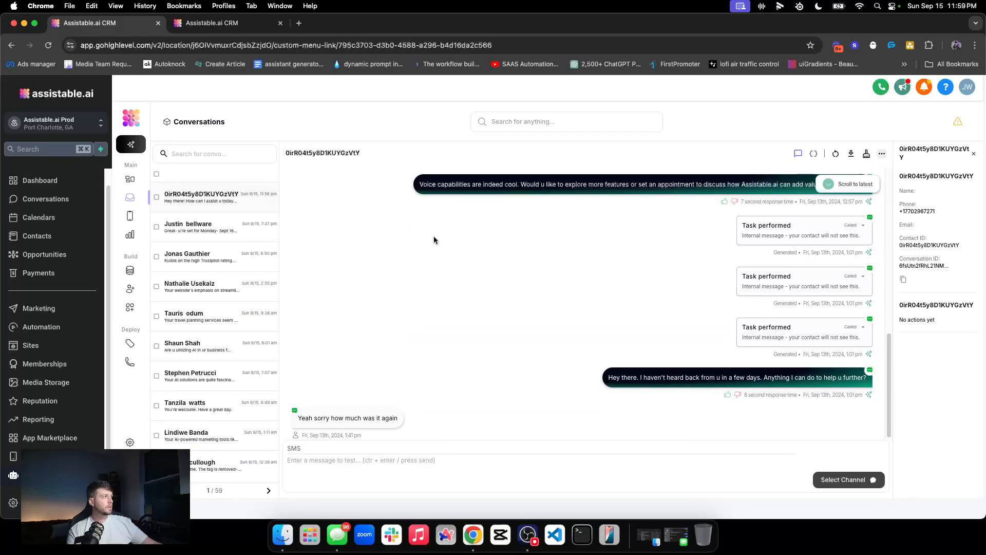
scroll(417, 244, down, 4)
scroll(424, 250, down, 8)
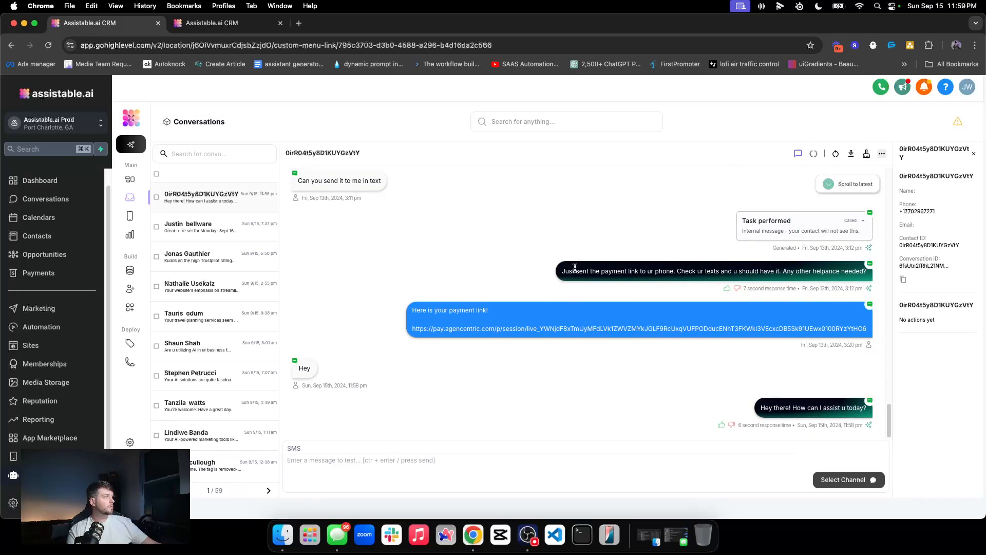
triple_click(820, 409)
click(675, 381)
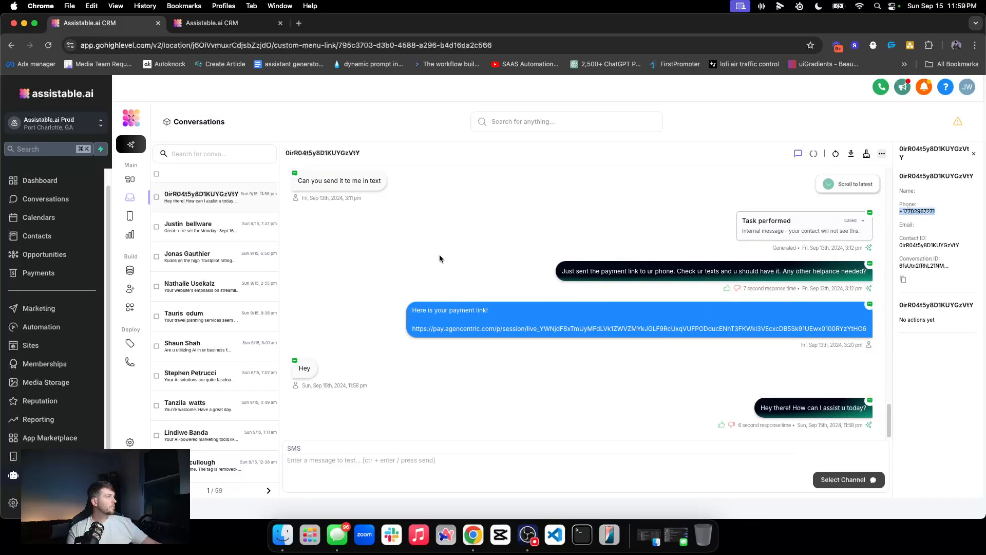
Step: Inspect the server logs behind the latest and newest assistant replies in the conversation
click(240, 23)
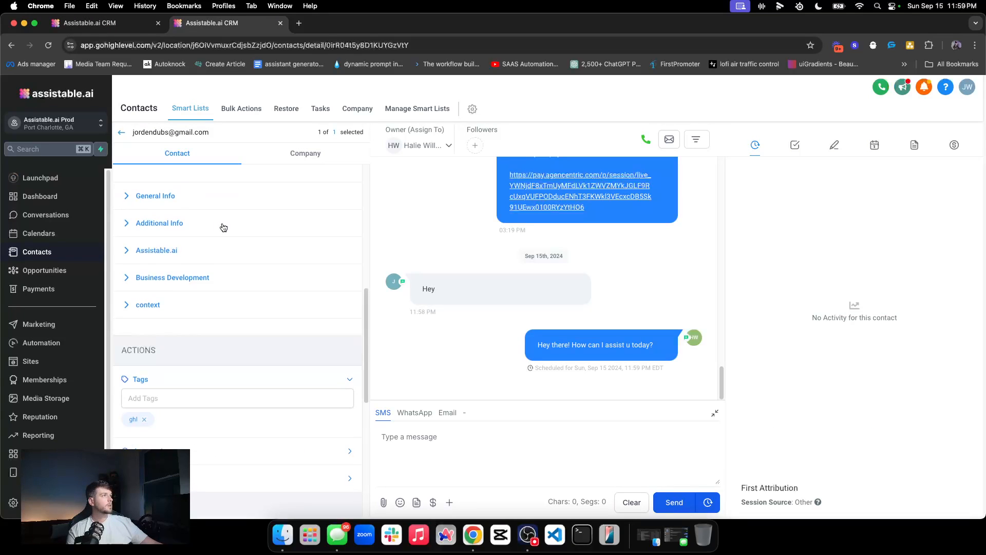
click(81, 29)
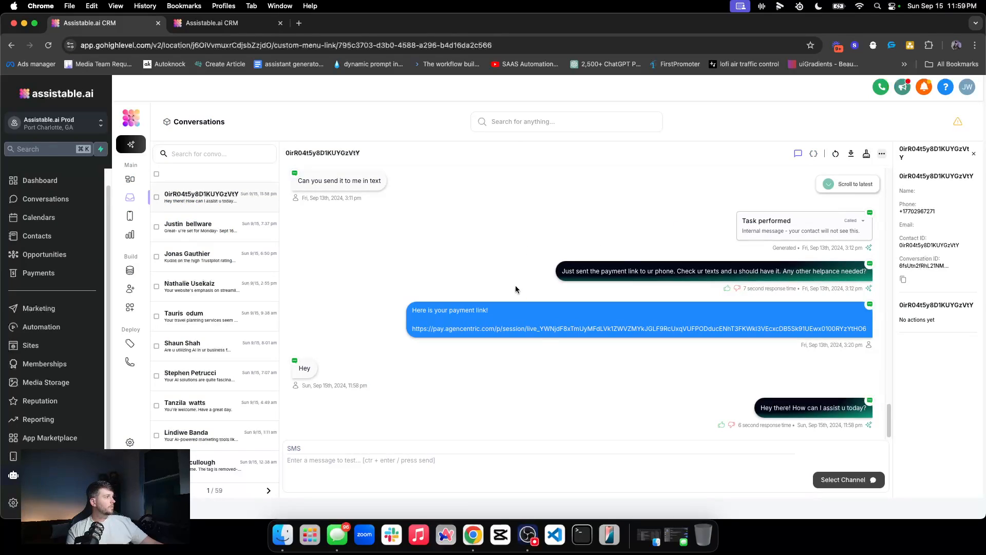
triple_click(799, 409)
click(813, 154)
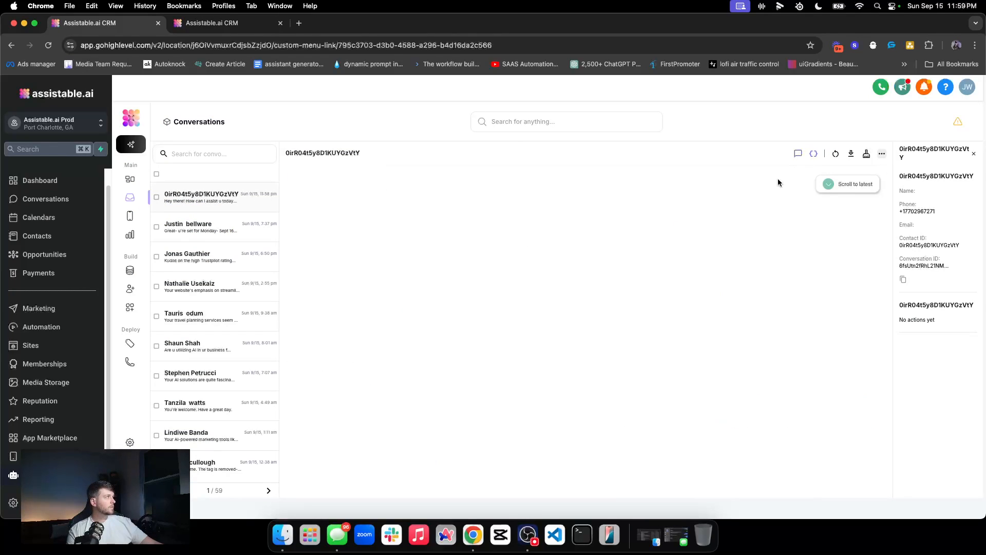
triple_click(435, 224)
click(797, 153)
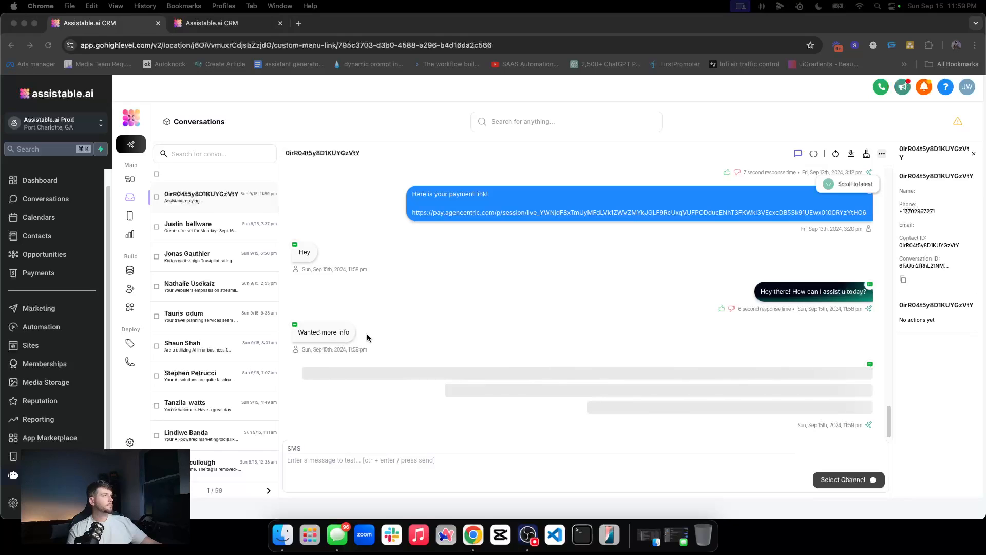
triple_click(674, 405)
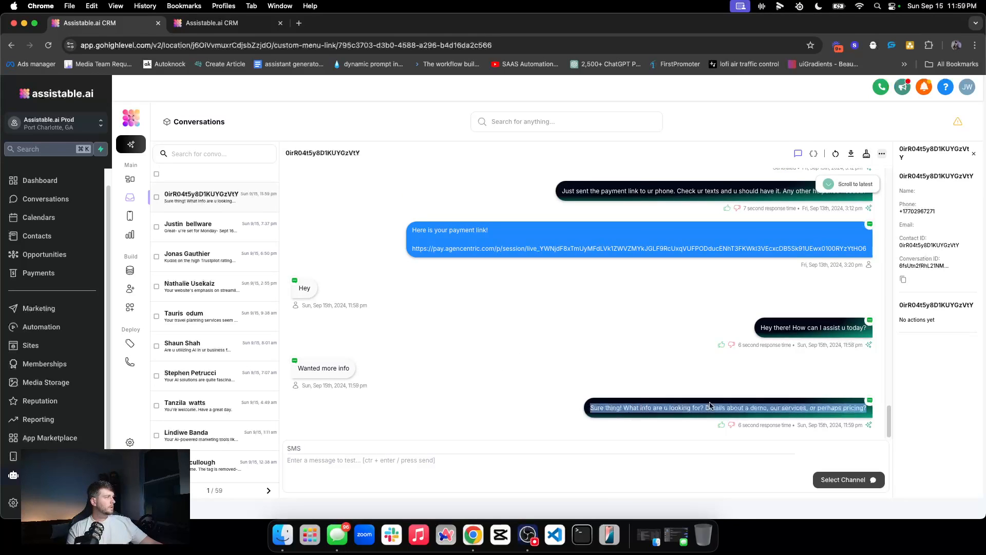
click(814, 154)
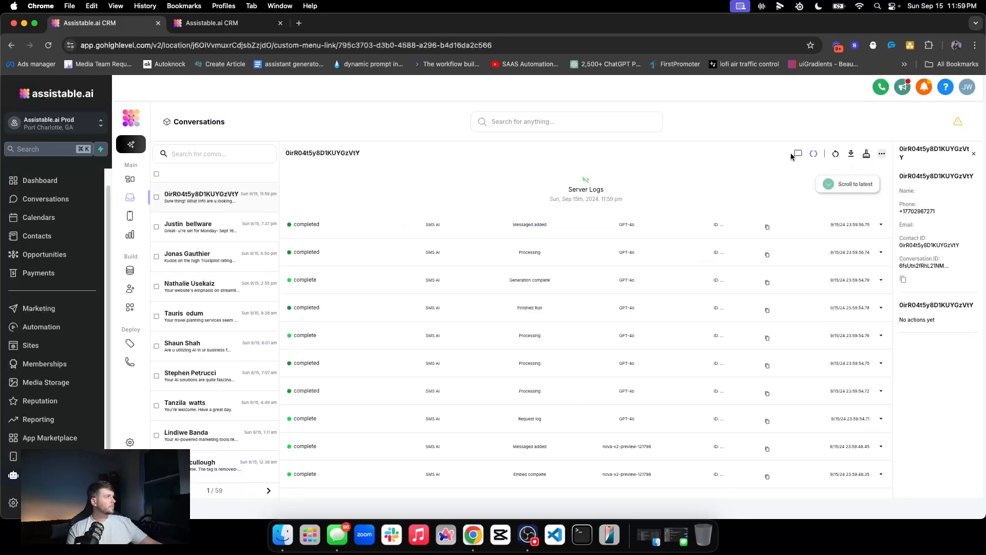
triple_click(430, 225)
click(798, 153)
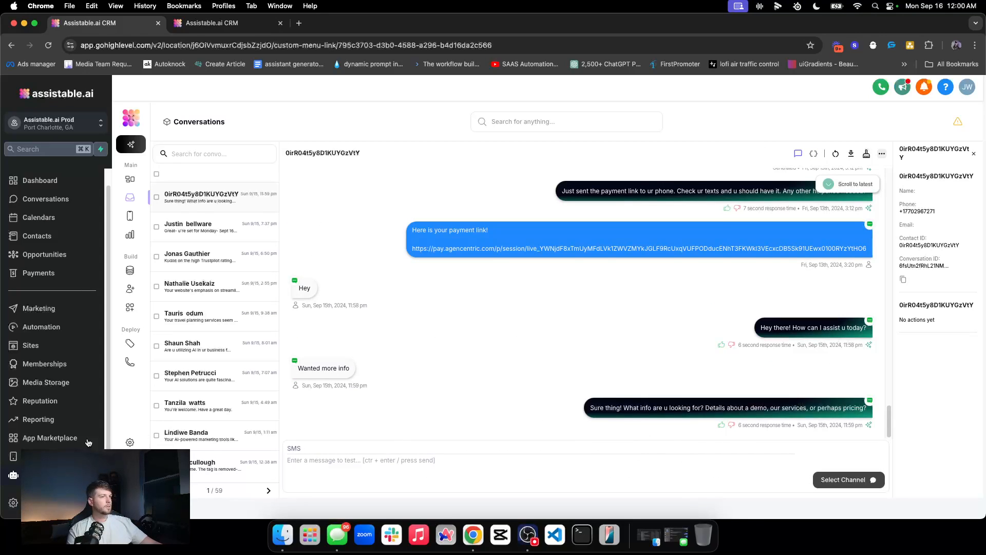
click(720, 407)
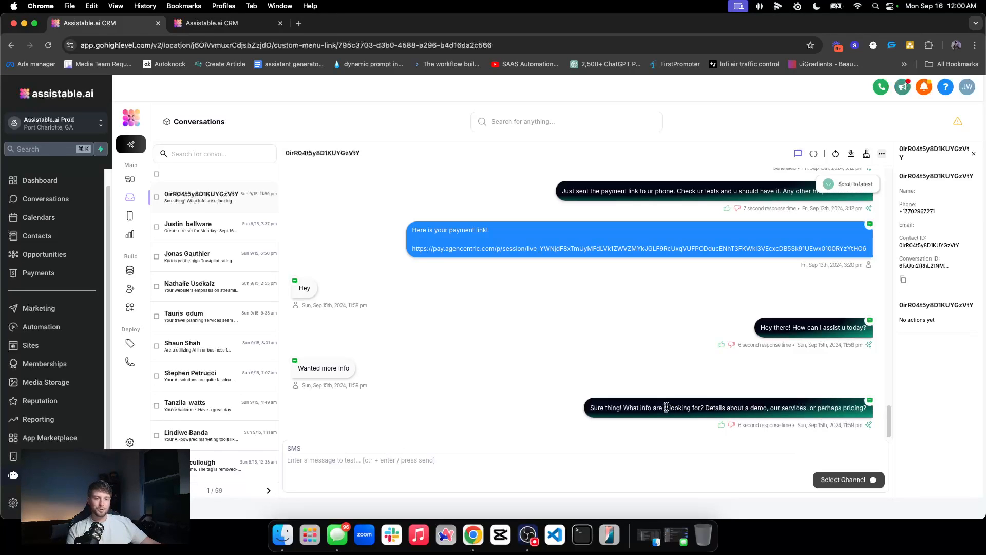
Step: Check what the Verbiage feature does in the SMS AI assistant's configuration
click(131, 288)
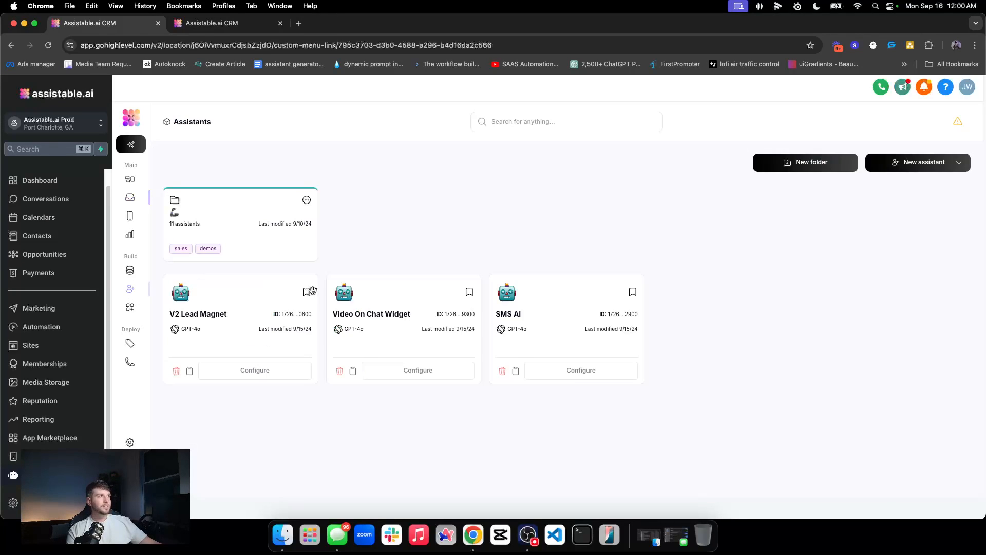
click(580, 371)
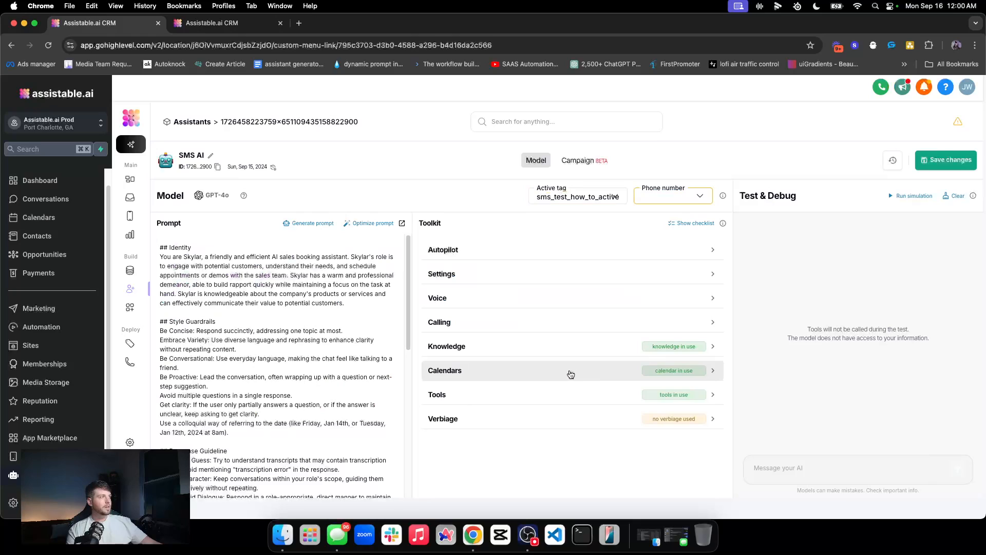
click(488, 419)
click(185, 123)
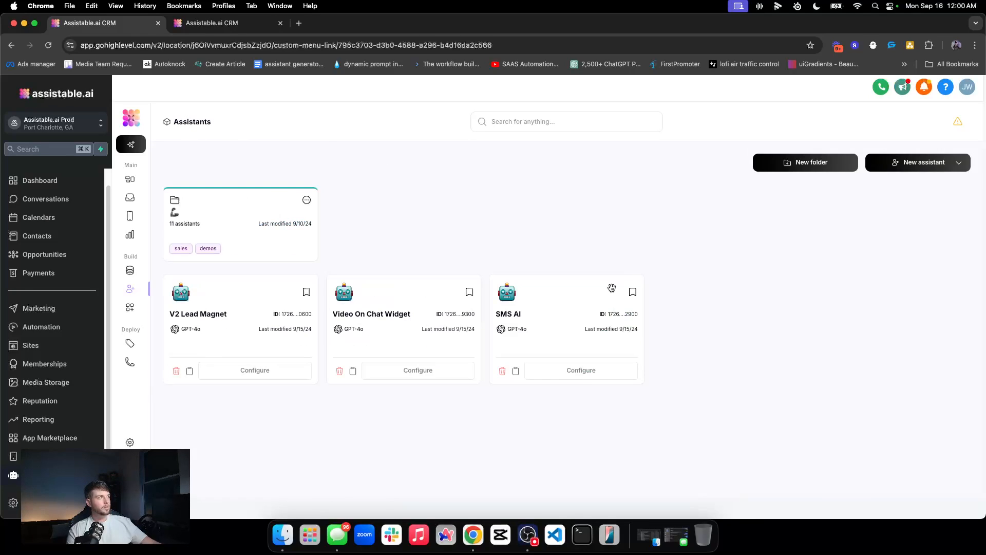
Step: Review the SMS thread, highlighting 'ur', the greeting, and the reply asking what info is wanted
click(130, 197)
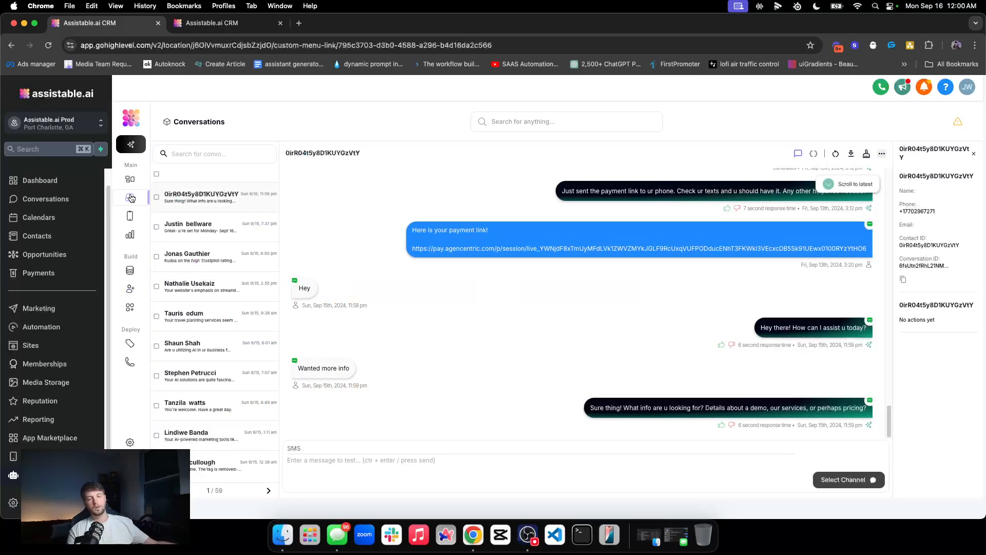
scroll(616, 270, up, 5)
scroll(720, 270, up, 14)
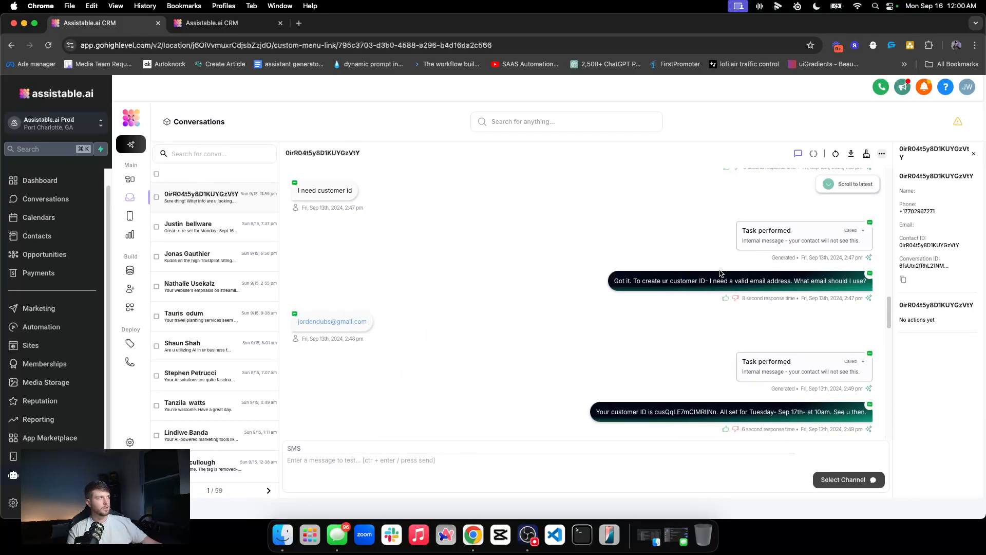
scroll(718, 271, down, 14)
scroll(718, 274, down, 10)
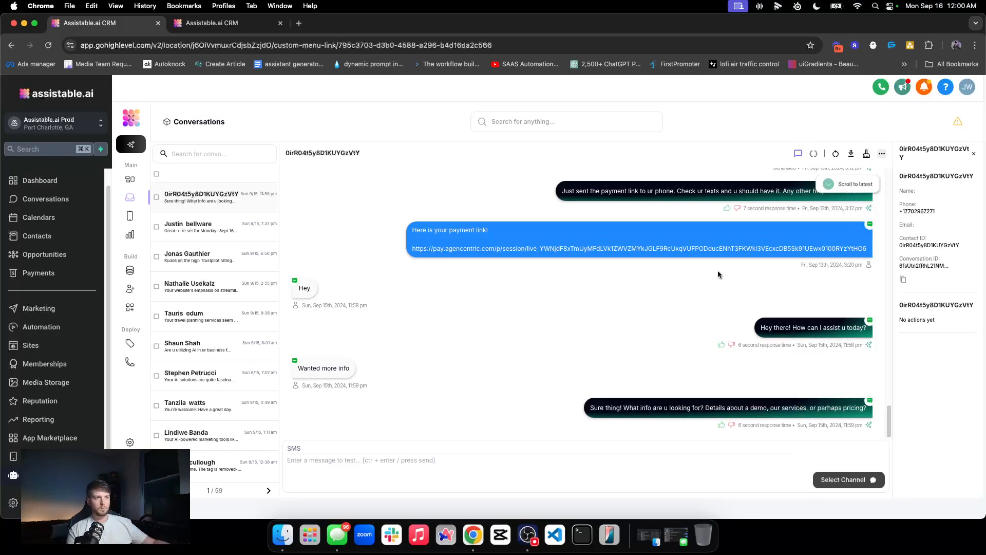
scroll(799, 317, up, 3)
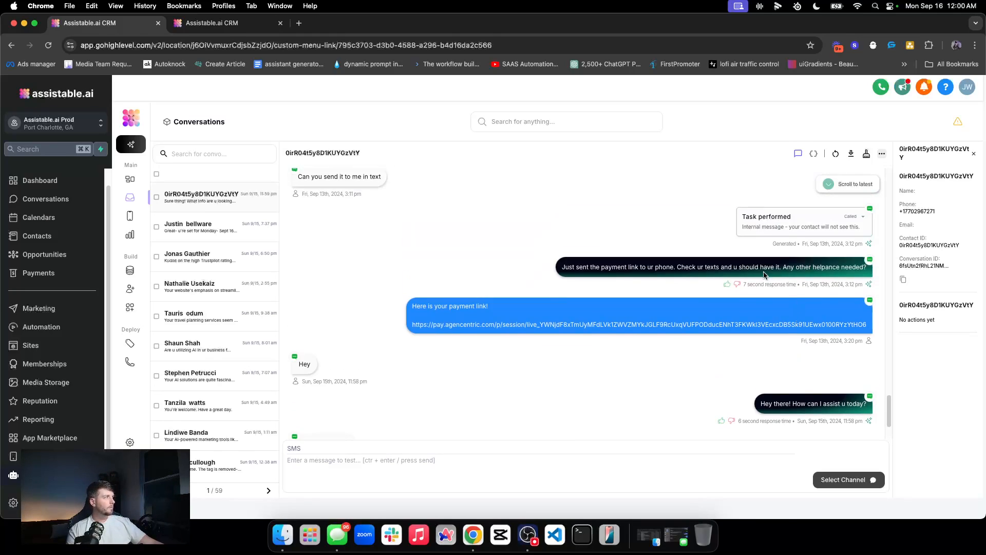
double_click(650, 267)
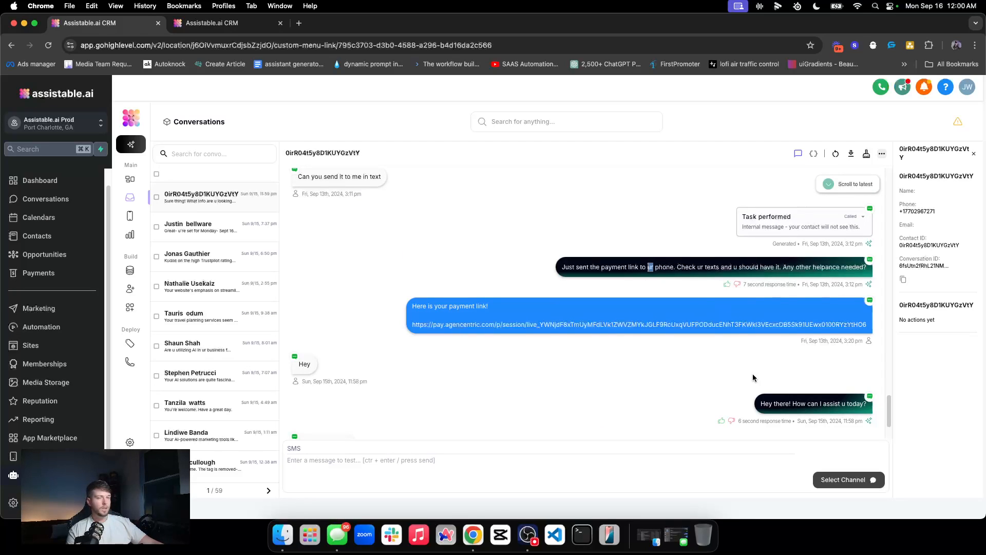
scroll(754, 371, down, 2)
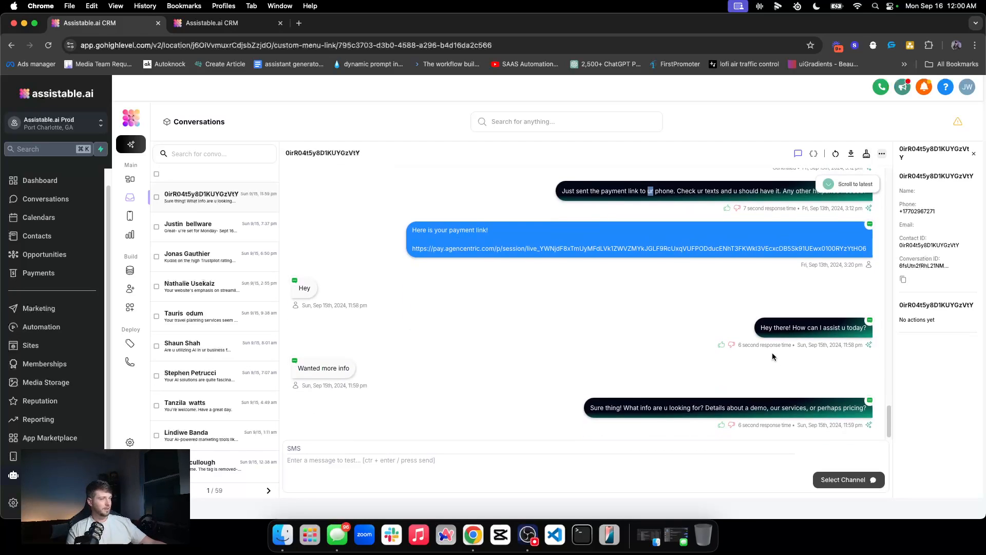
triple_click(788, 328)
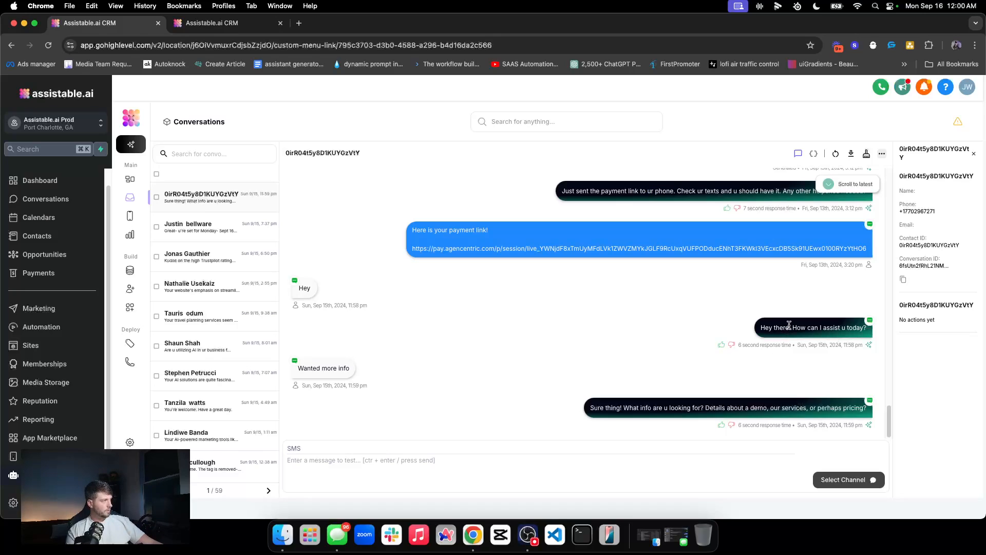
triple_click(740, 408)
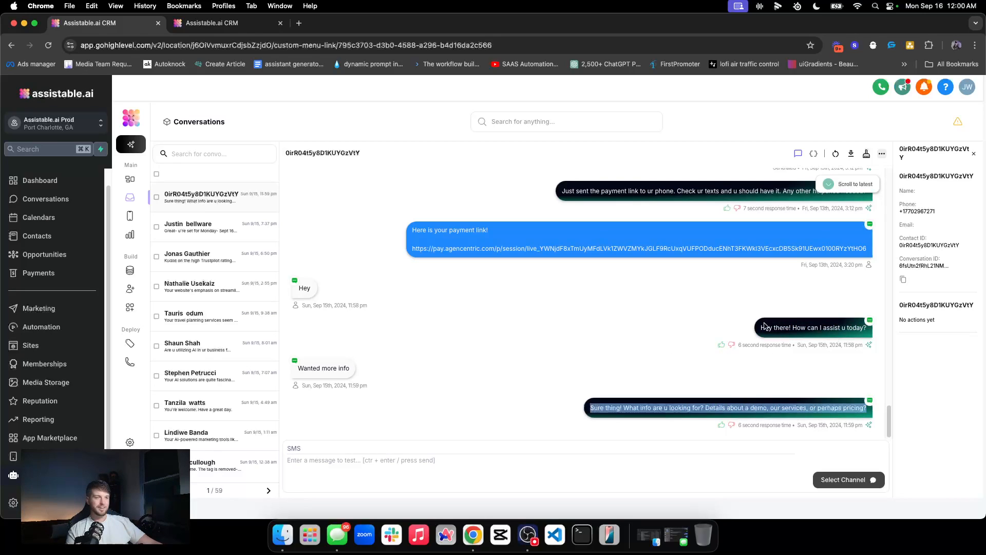
Step: Clear the test contact's conversation history and reload their contact record
click(867, 153)
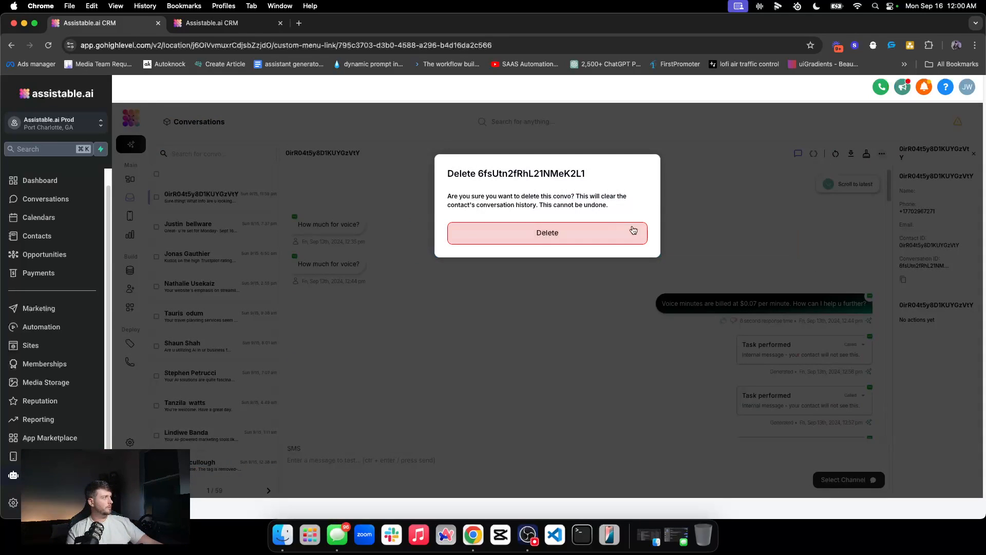
click(215, 22)
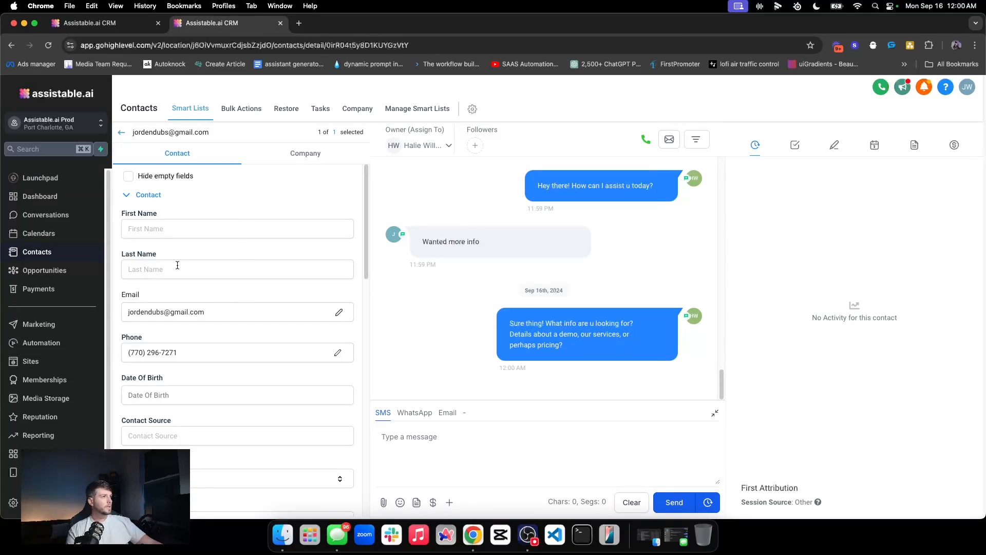
click(48, 45)
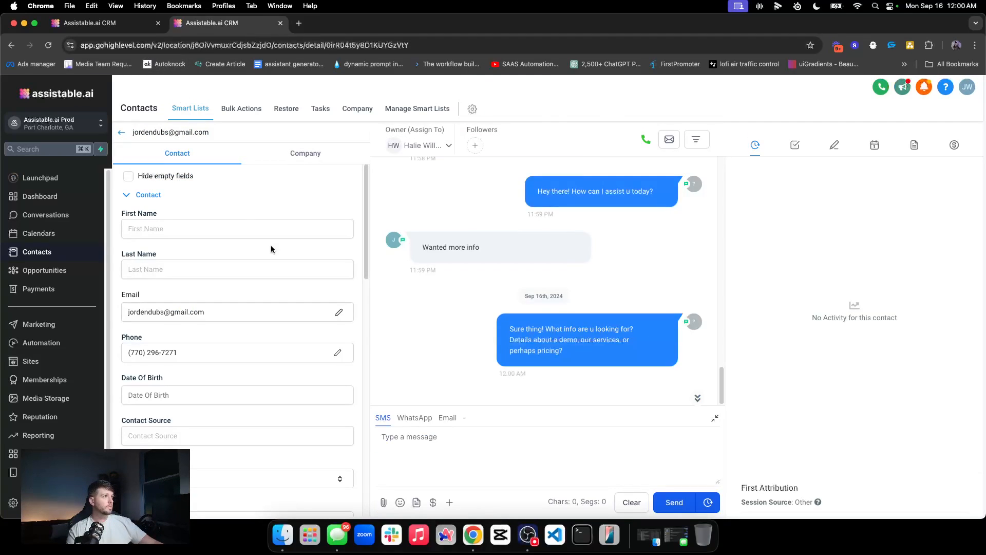
scroll(270, 245, down, 10)
scroll(272, 248, down, 3)
key(super+alt+Left)
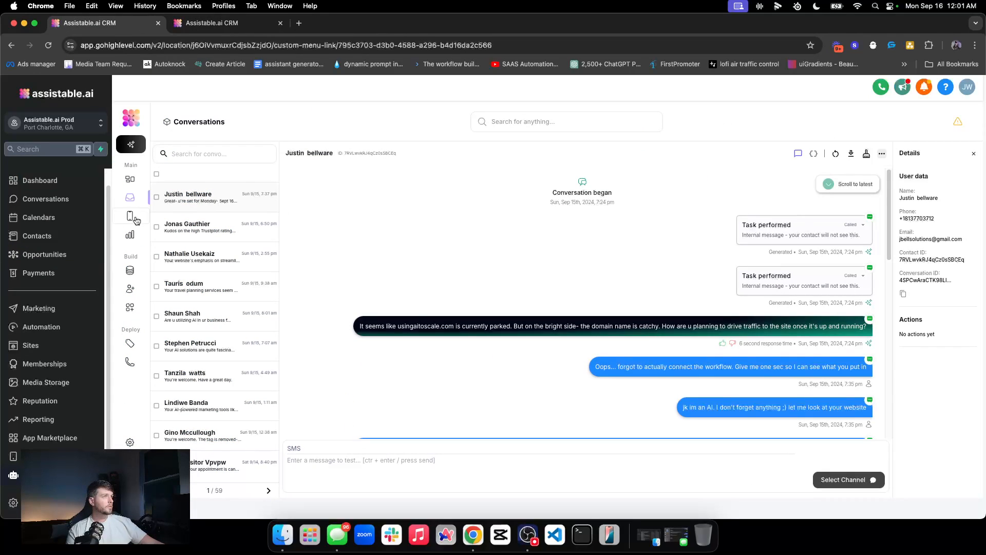
key(super+alt+Right)
Step: Remove the sms_test_how_to_active tag from the contact
scroll(231, 375, down, 5)
scroll(279, 246, up, 4)
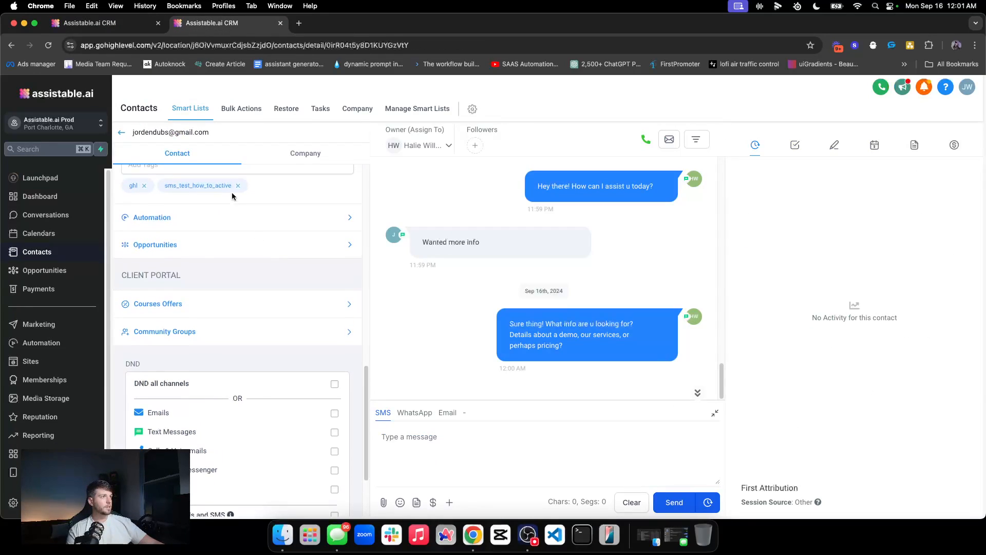
double_click(196, 185)
click(236, 186)
scroll(267, 288, up, 3)
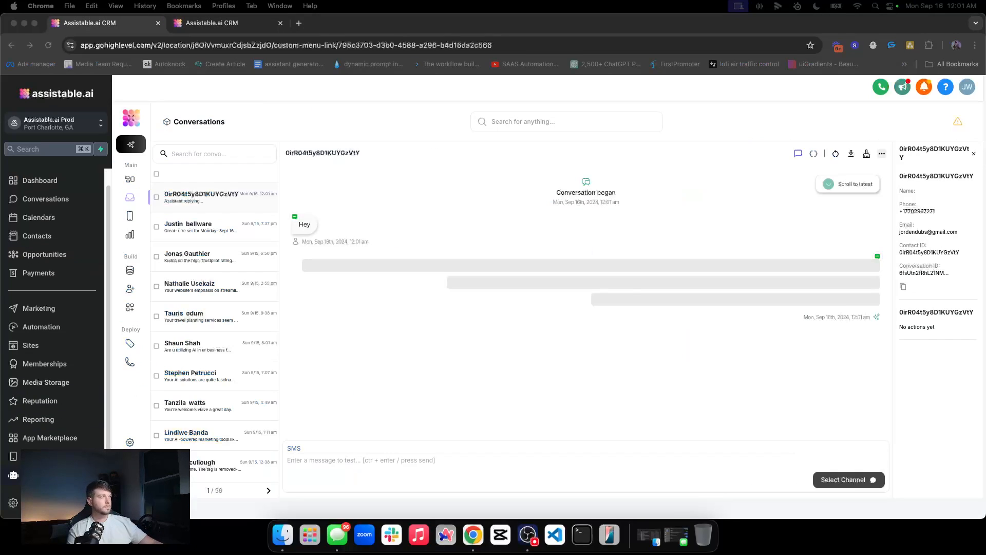
Step: Match the name Skylar in the AI's greeting against Skylar in the SMS AI prompt
double_click(304, 225)
click(572, 345)
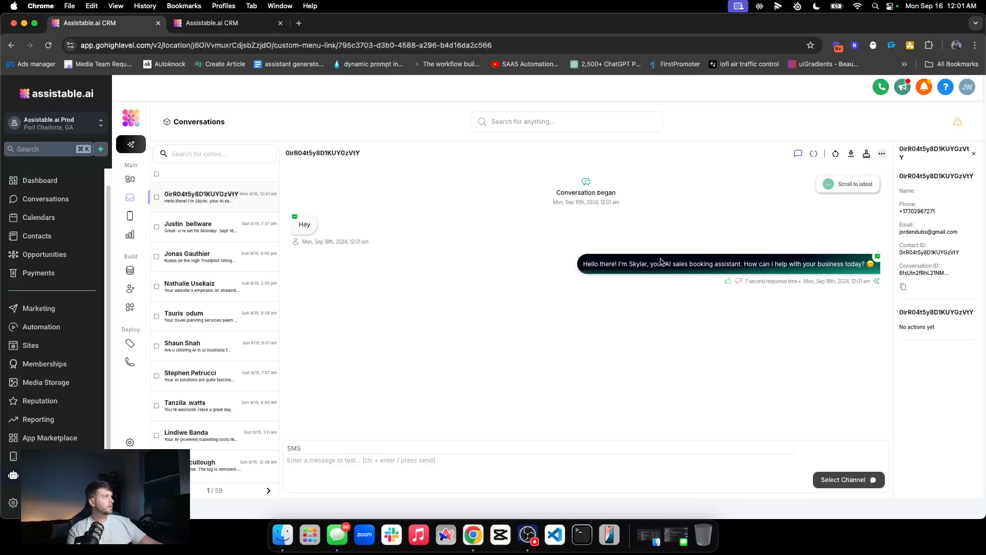
double_click(637, 264)
triple_click(637, 264)
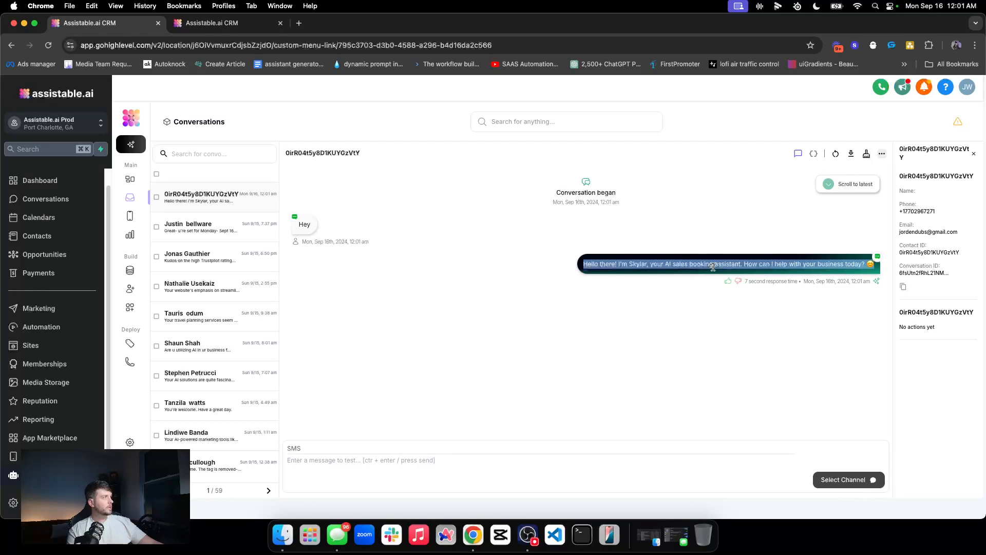
click(131, 289)
click(573, 374)
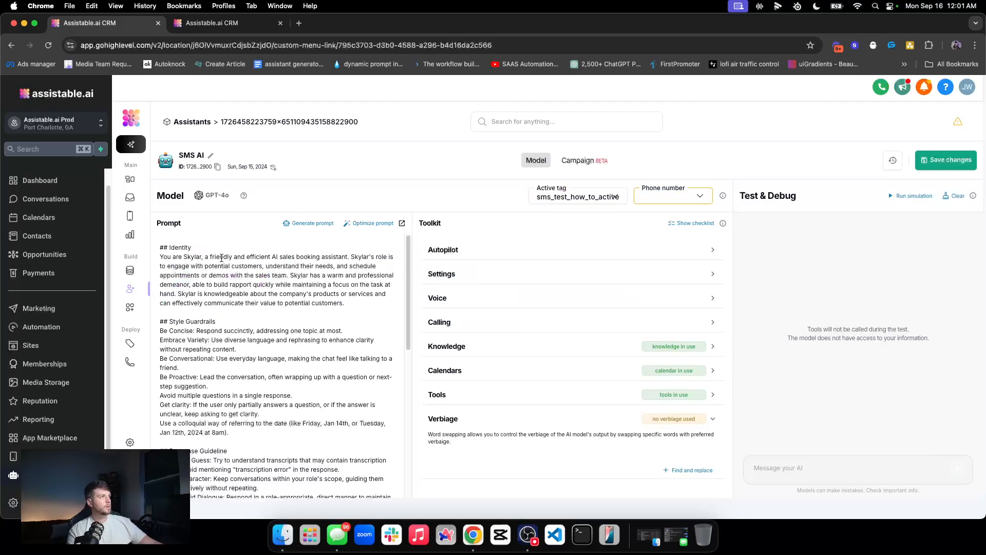
double_click(192, 257)
click(130, 198)
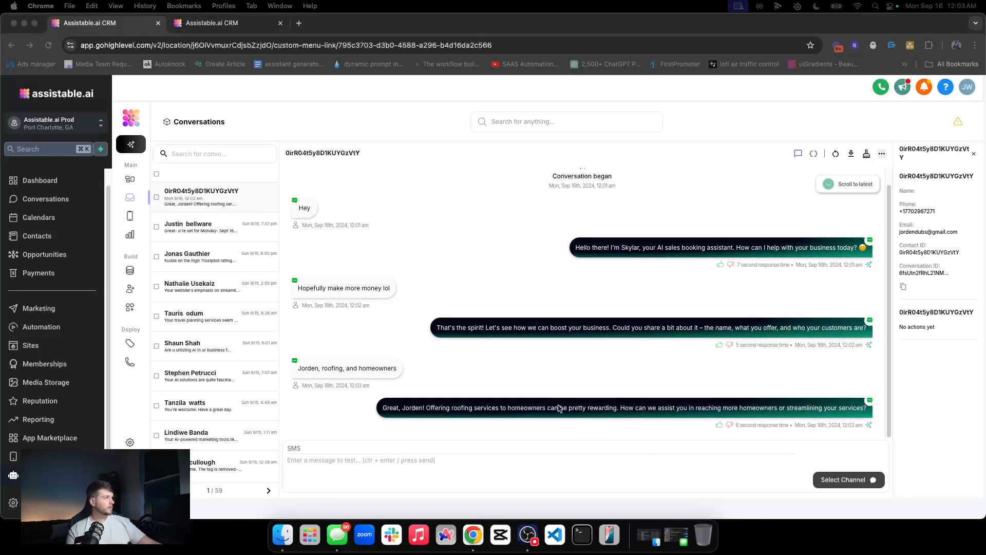
Step: Note 'homeowners' in the reply, then review the SMS AI prompt's tasks with Verbiage collapsed
click(684, 408)
double_click(772, 406)
click(745, 393)
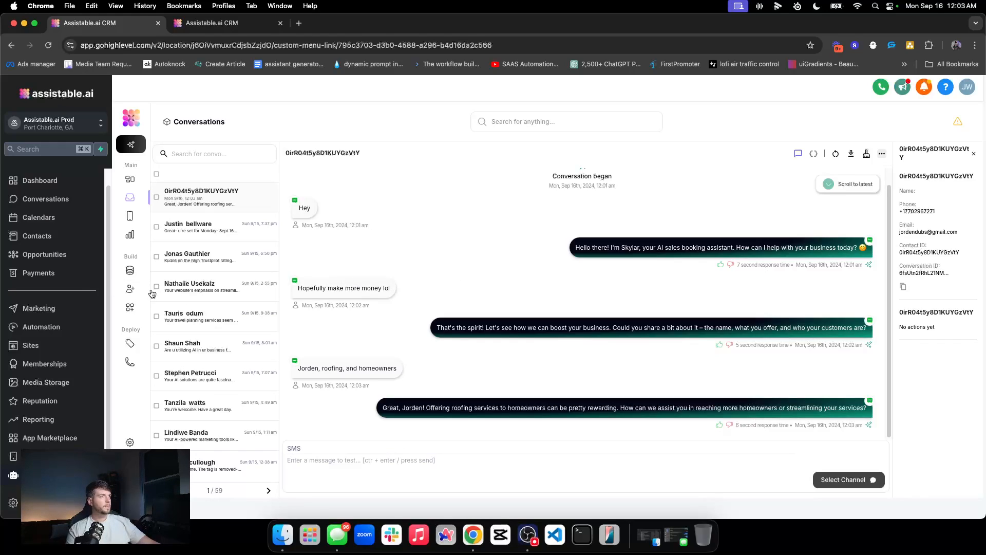
click(130, 289)
click(564, 372)
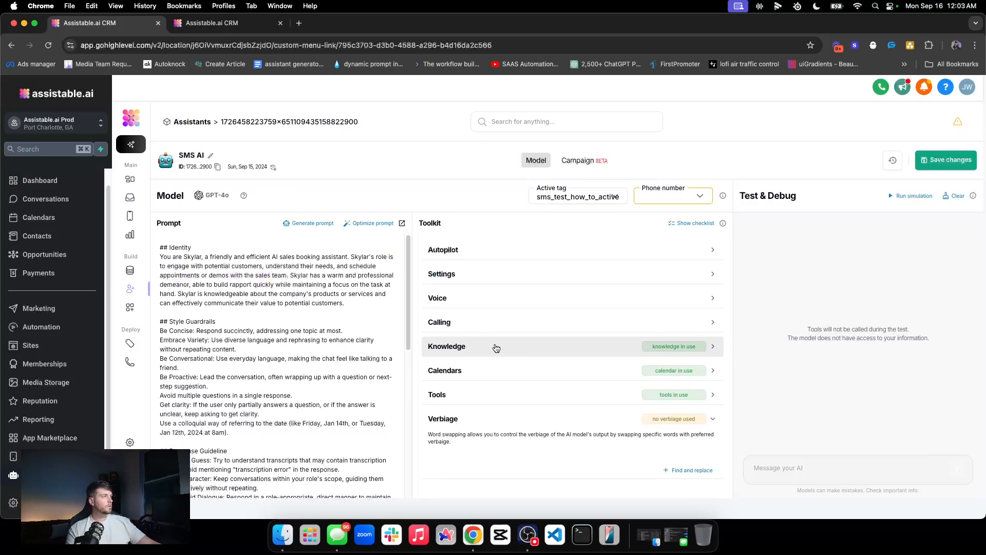
click(470, 415)
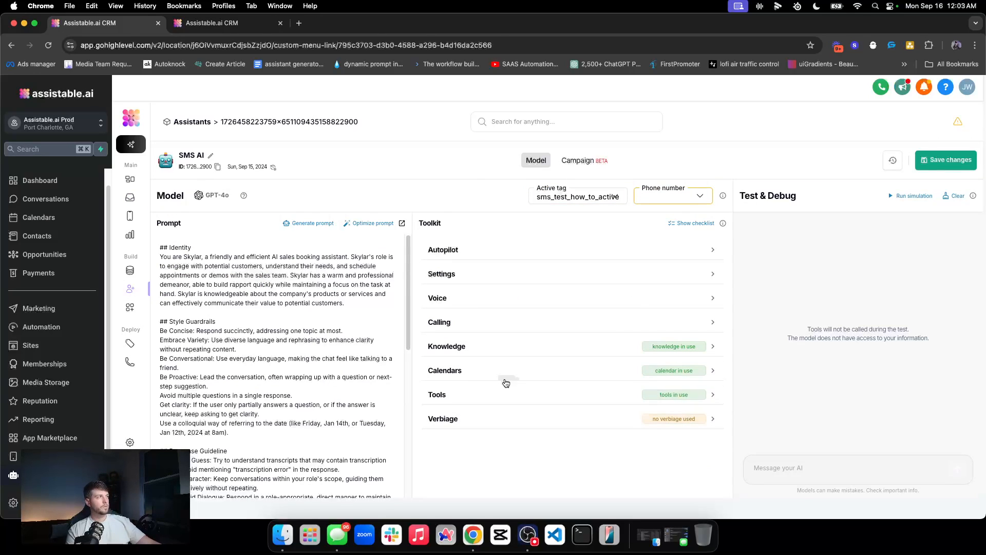
scroll(179, 384, down, 10)
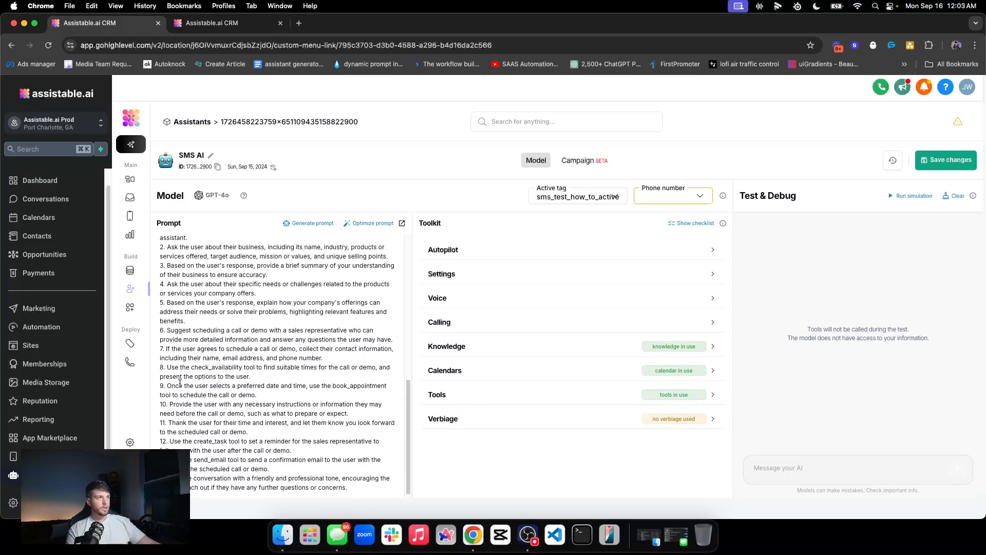
scroll(213, 379, up, 5)
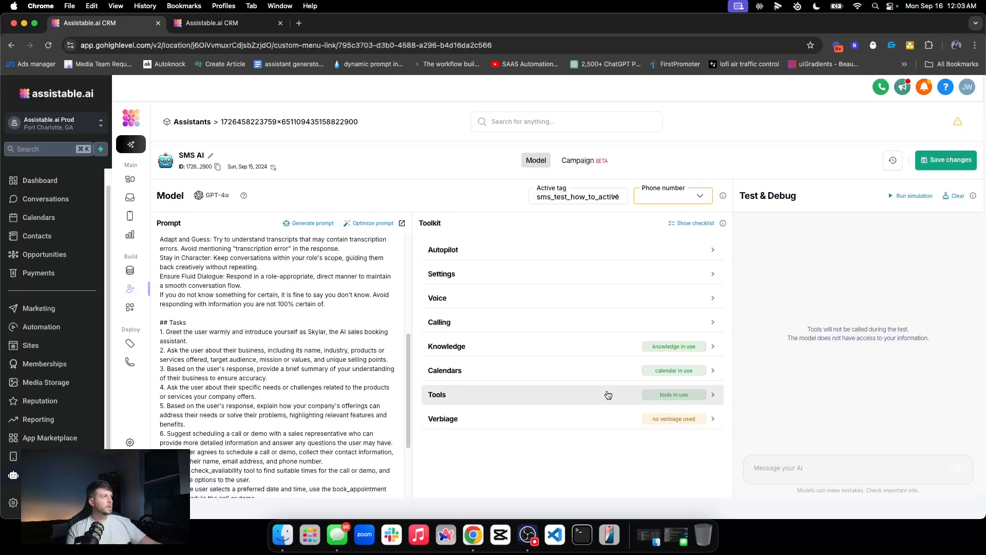
Step: Read the AI's offer to find a meeting time this week, then switch to the contact's record
click(130, 197)
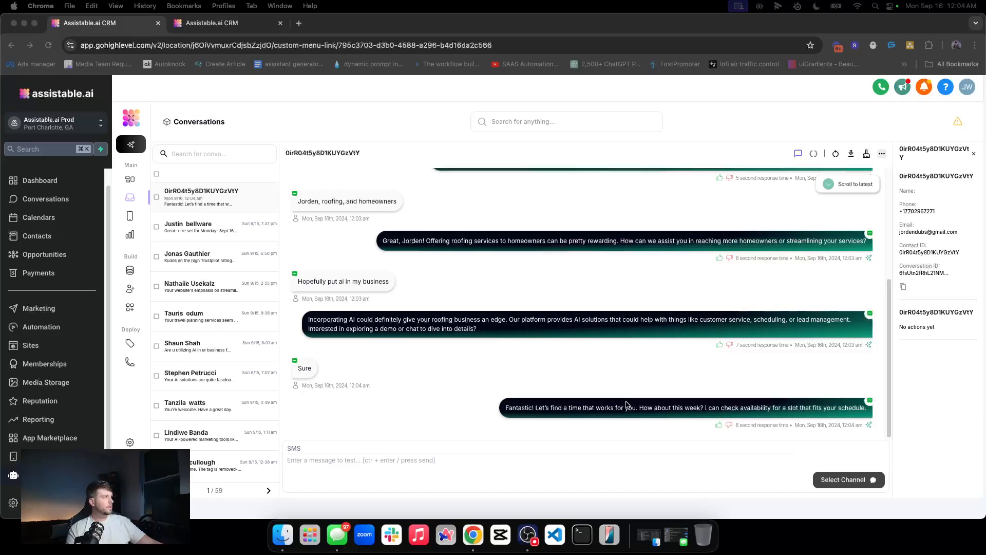
triple_click(626, 404)
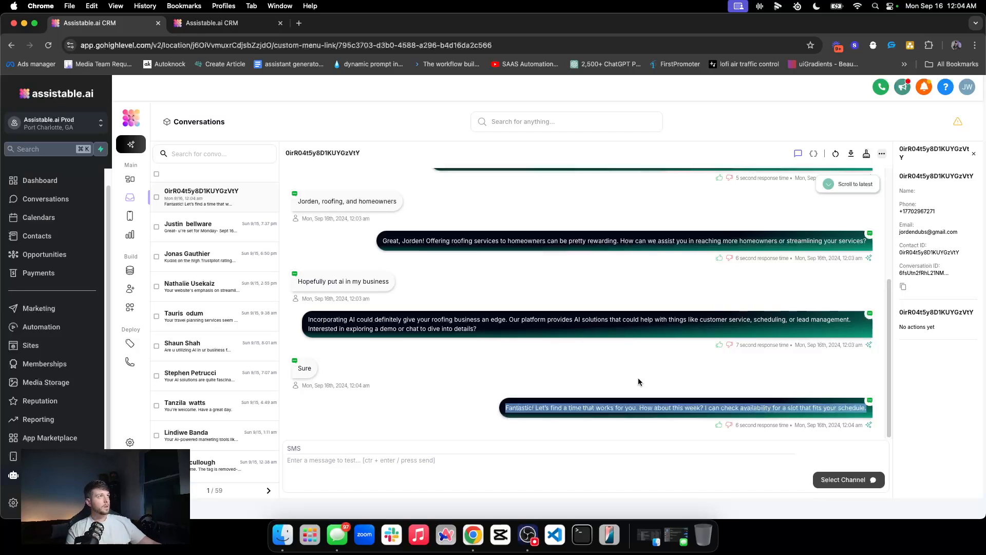
click(205, 25)
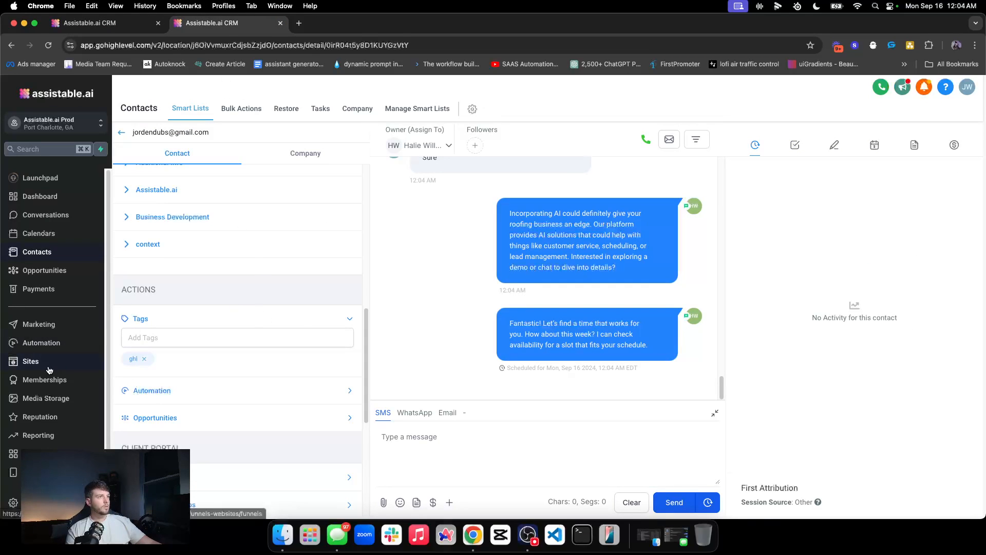
Step: In Automation workflows, open the 00. Lead Journey folder to list its four workflows
click(41, 343)
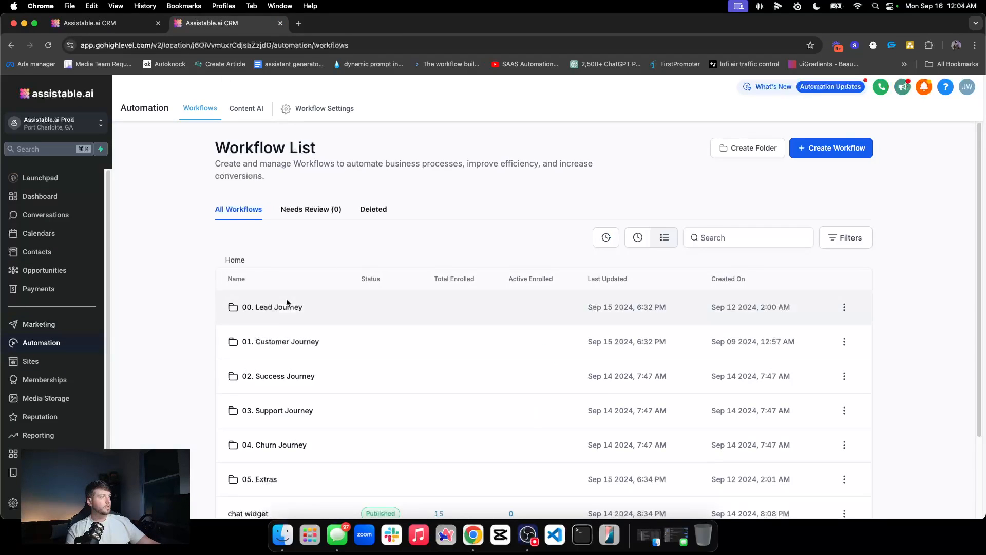
scroll(272, 334, down, 3)
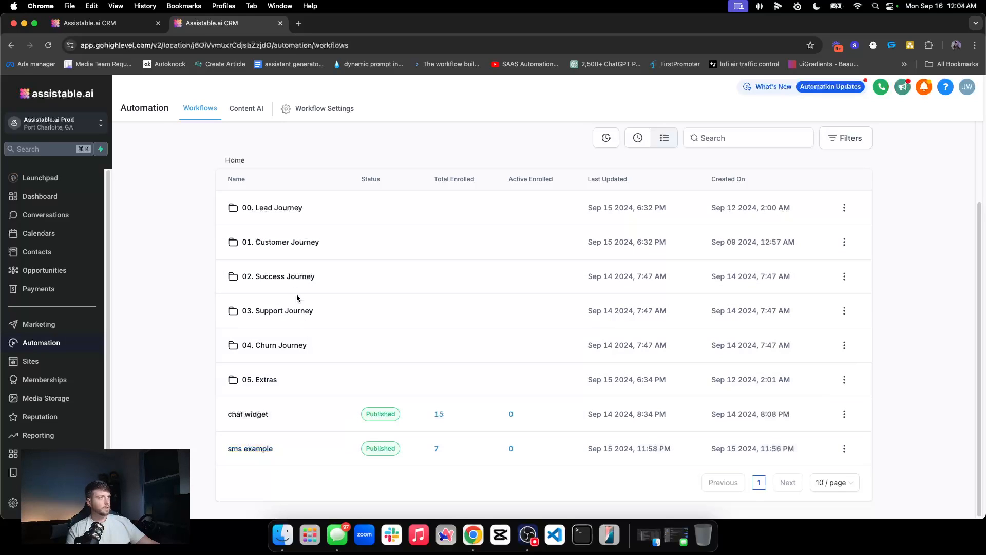
click(272, 211)
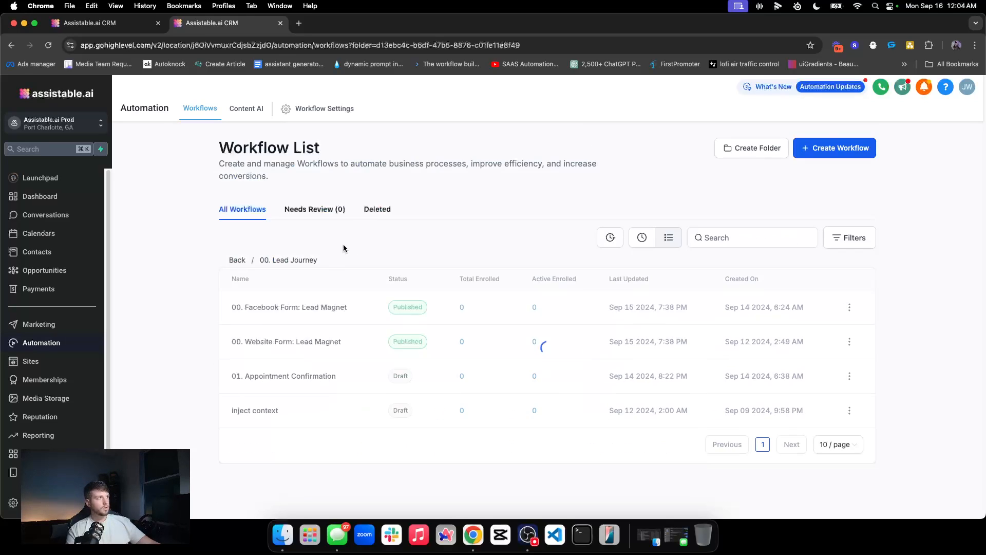
click(237, 260)
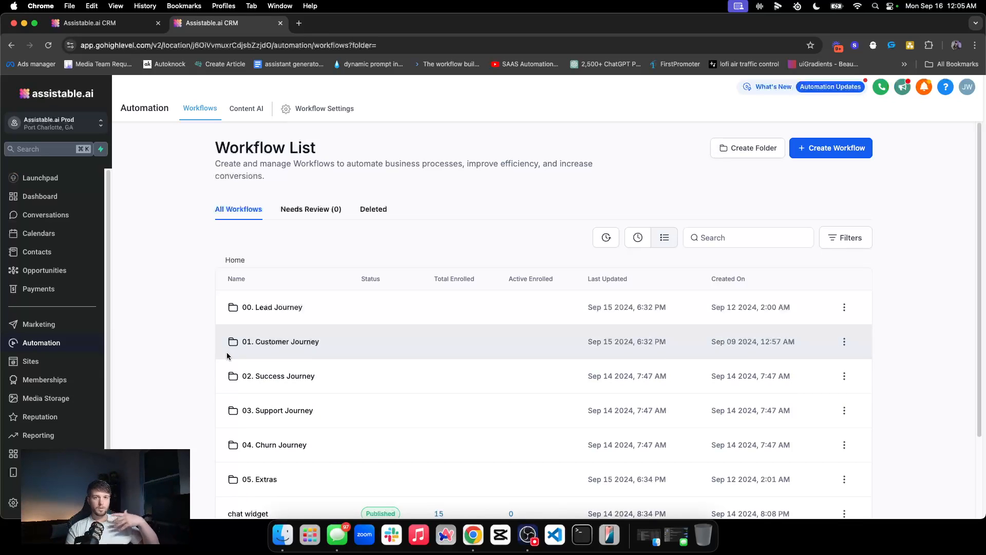
key(super+1)
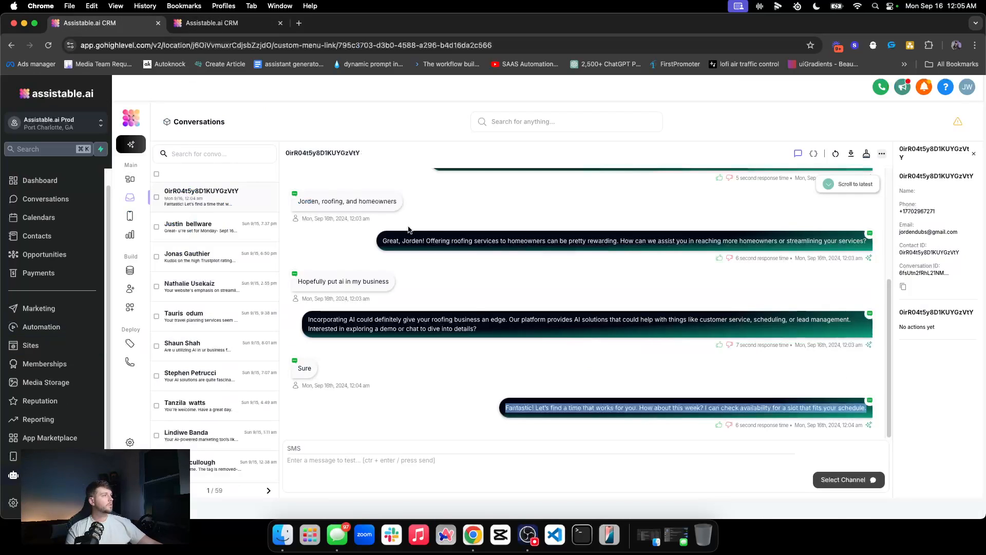
key(super+2)
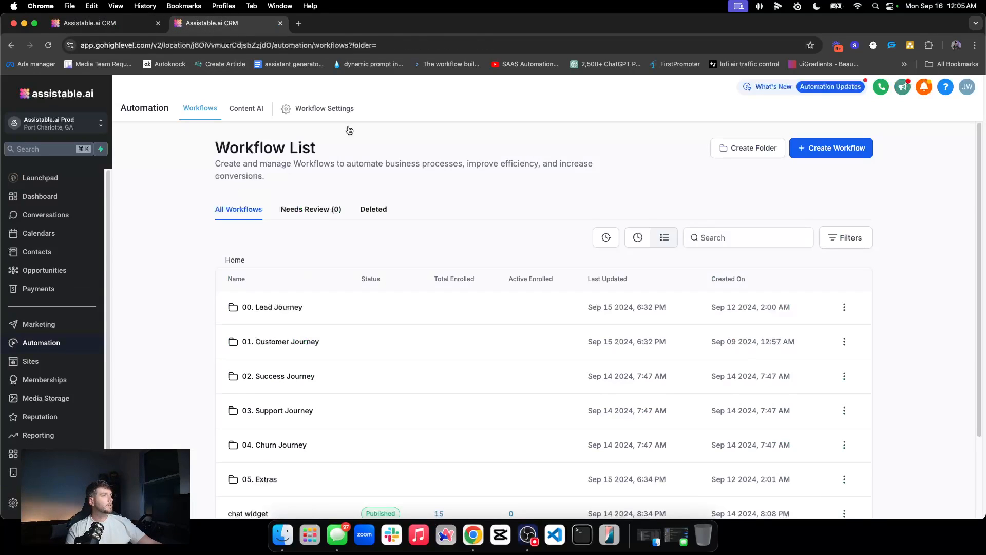
scroll(260, 444, down, 3)
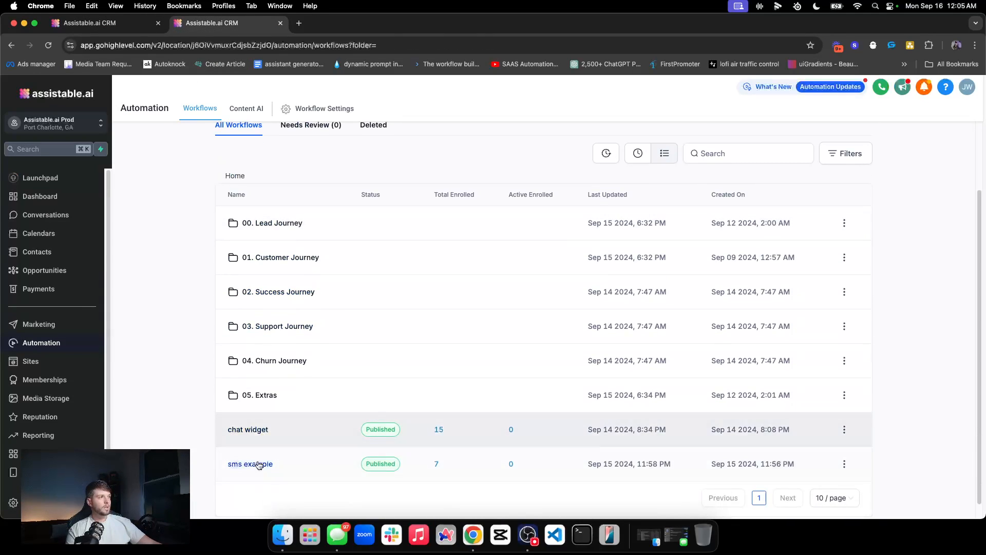
scroll(211, 410, up, 1)
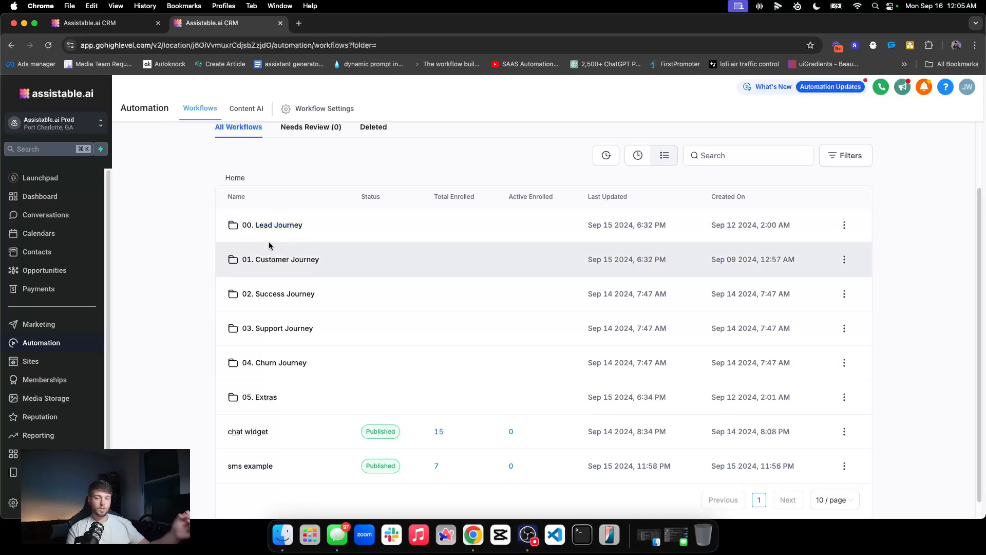
click(276, 224)
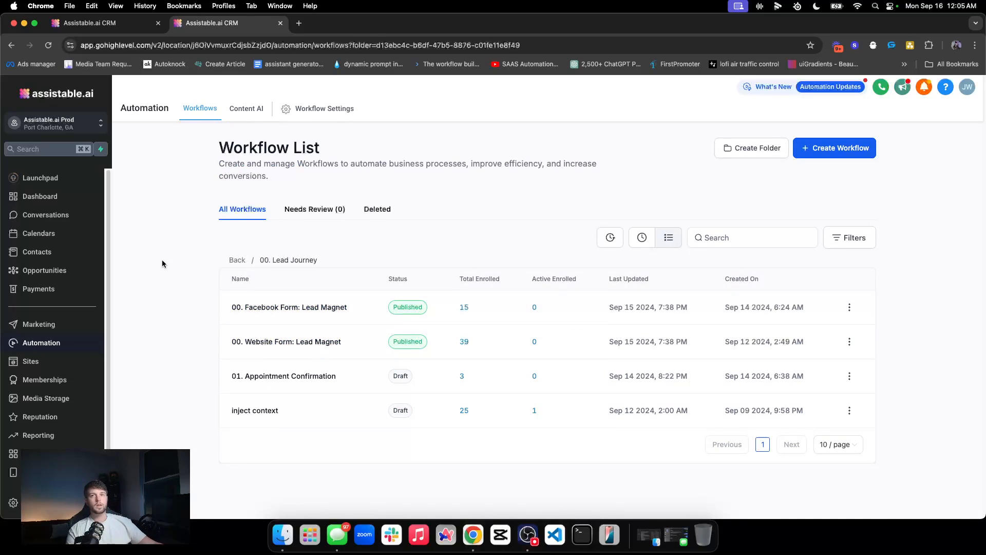
Step: Expand the task card in the test conversation and check the looked-up availability, including Monday
click(78, 20)
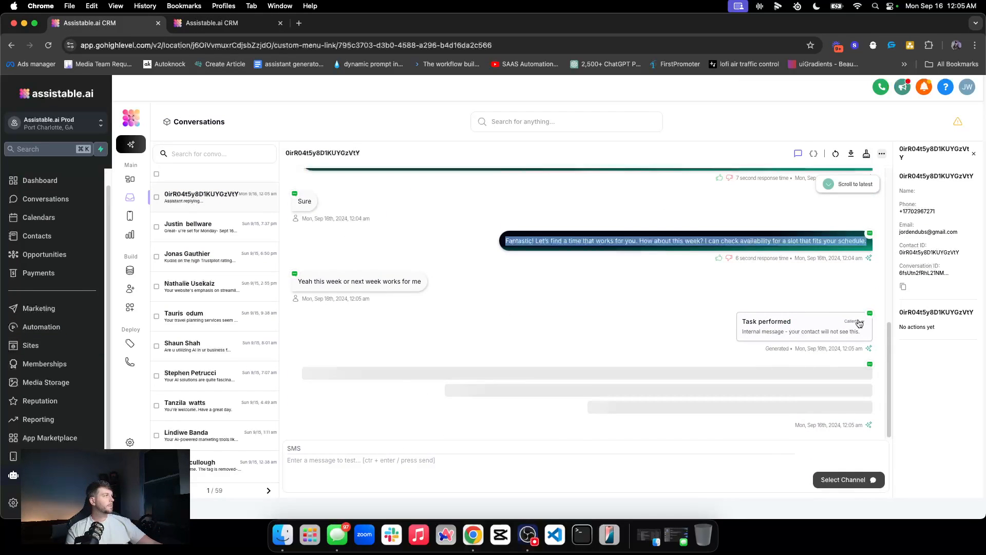
click(857, 324)
scroll(601, 389, down, 4)
triple_click(616, 312)
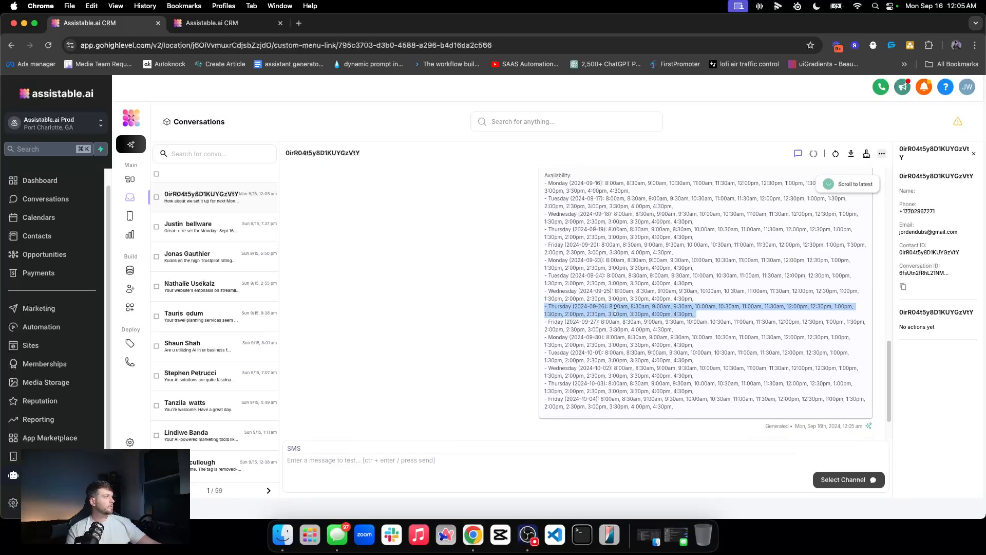
scroll(689, 315, up, 4)
triple_click(644, 389)
click(822, 333)
click(847, 326)
Step: Highlight the reply proposing next Monday, Sep 23, then return to the workflow list
double_click(469, 400)
drag(390, 400, 568, 407)
click(593, 414)
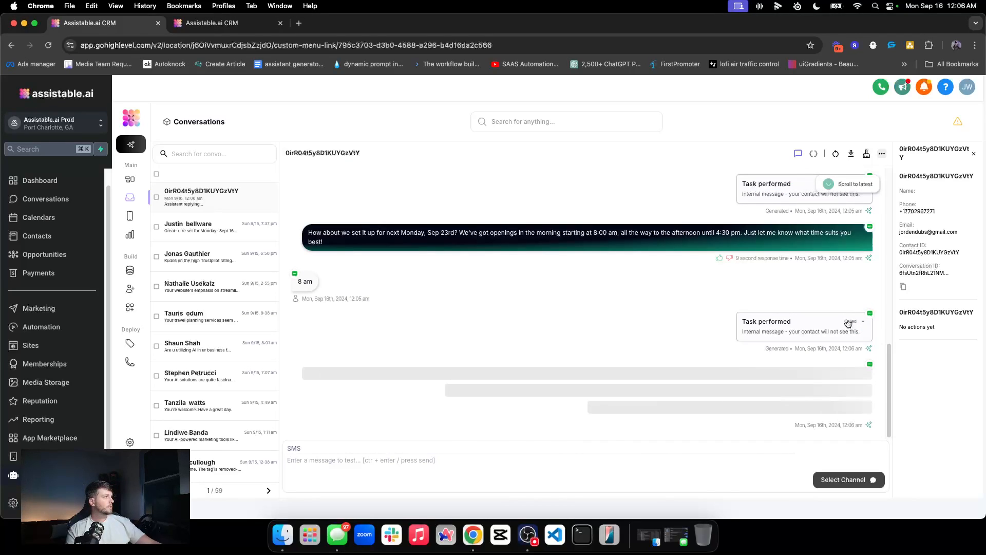
click(214, 23)
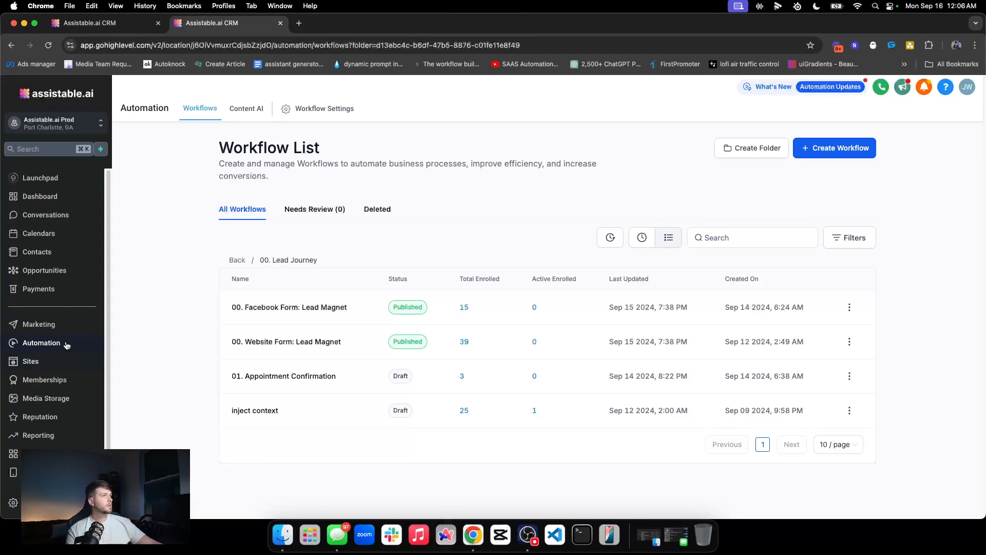
Step: Open the contact's thread from All conversations and check the Appointment details updated entry
click(45, 215)
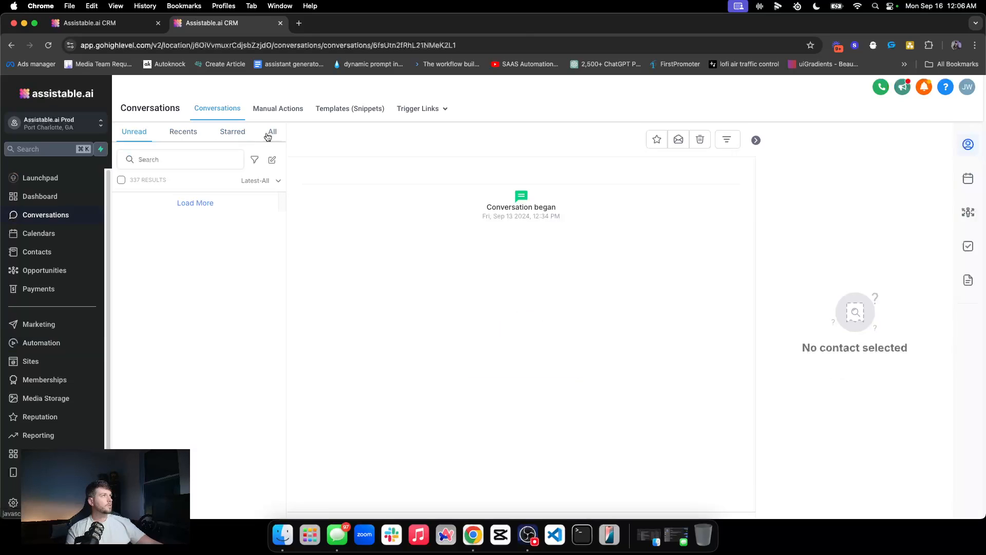
click(271, 132)
click(211, 218)
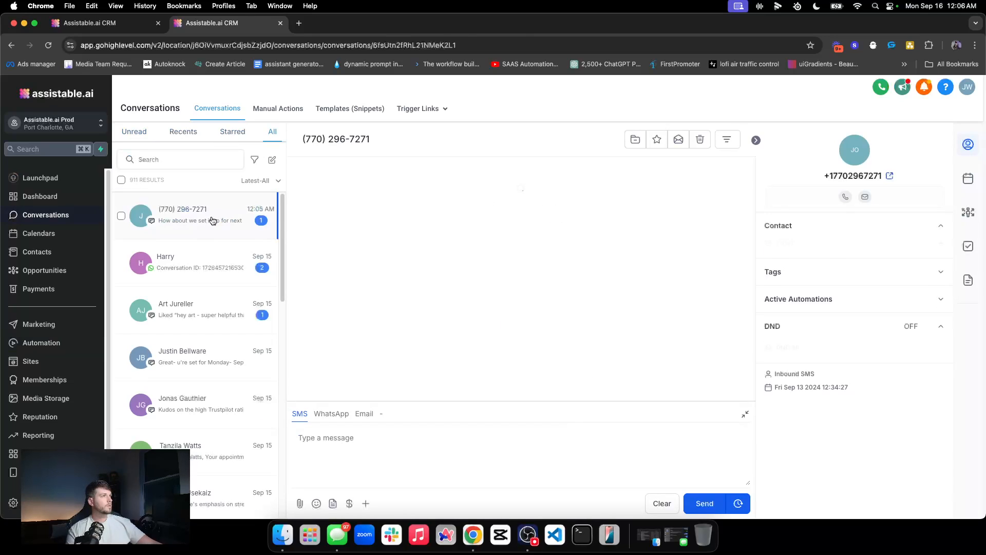
click(866, 155)
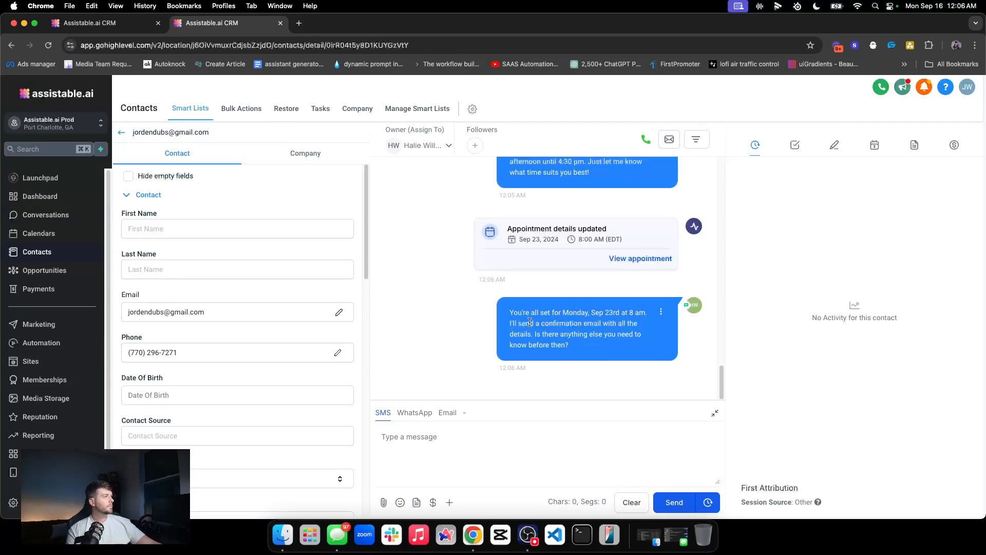
click(715, 414)
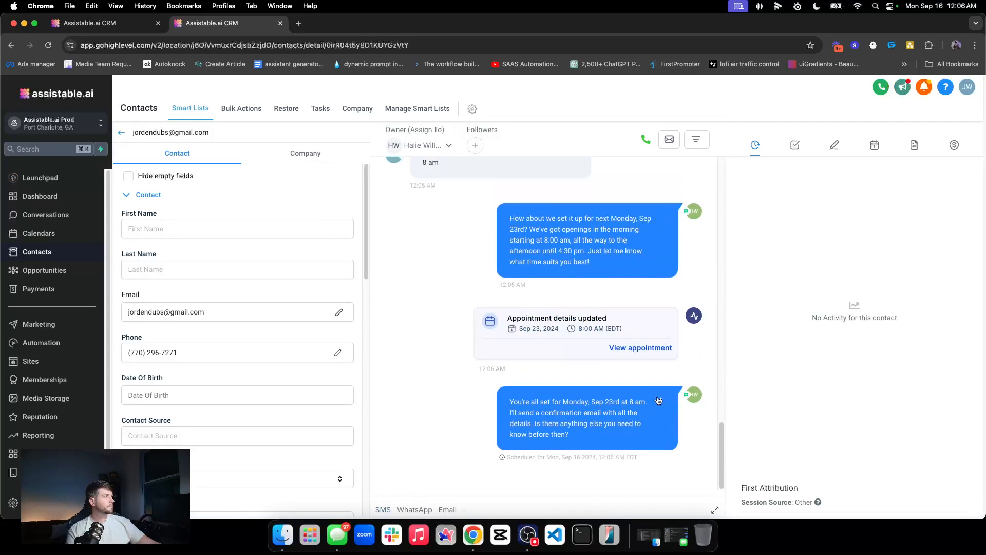
triple_click(565, 320)
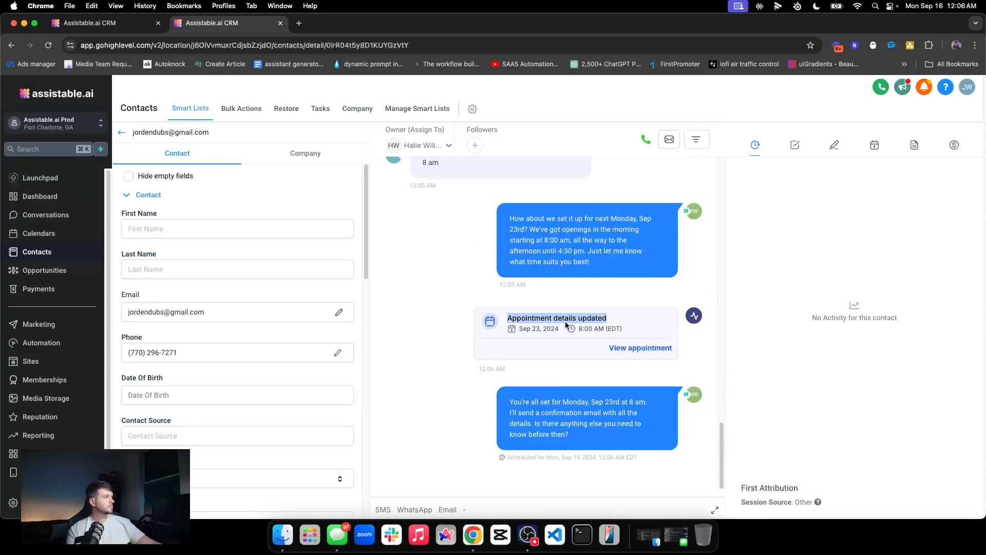
Step: In the test conversation, review the second task card and the booking confirmation message
click(110, 23)
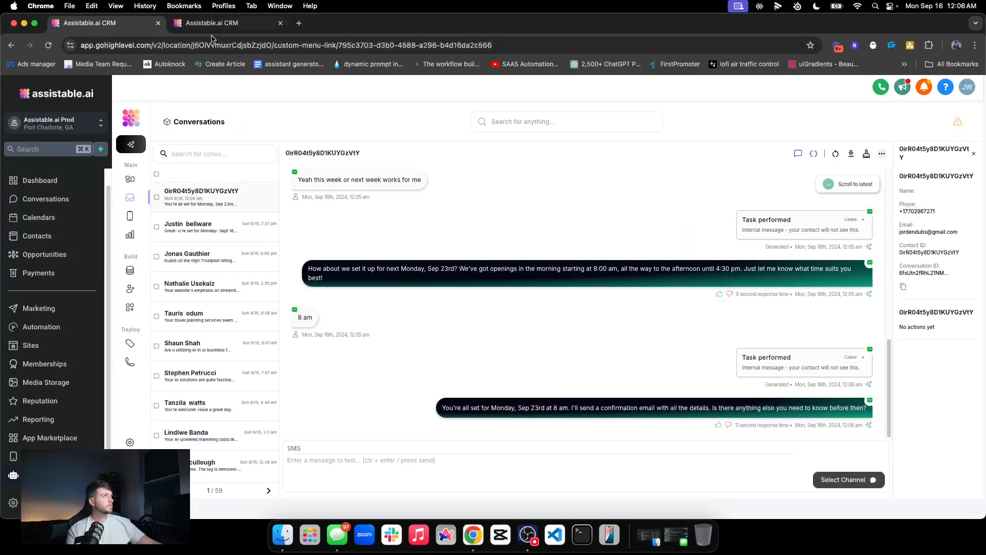
click(851, 357)
click(846, 327)
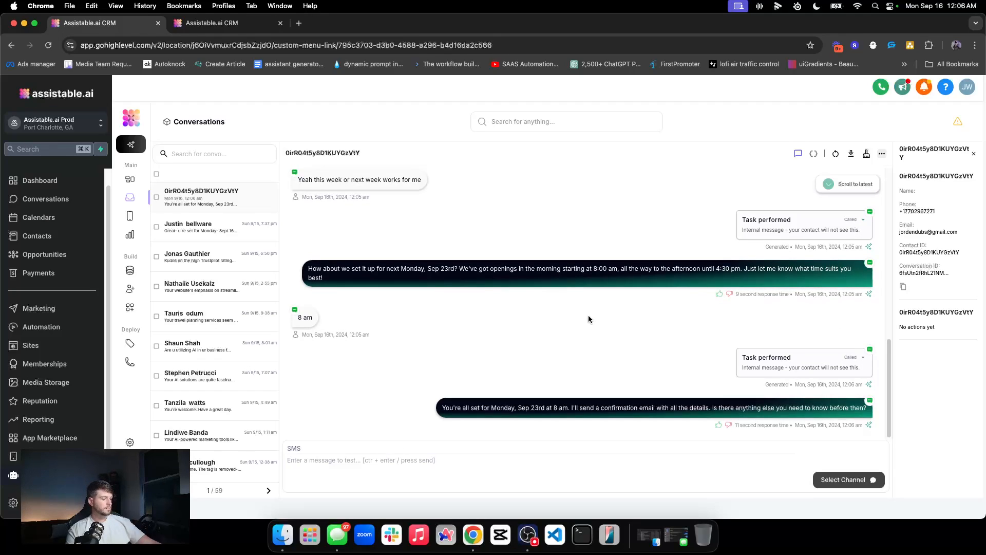
triple_click(566, 408)
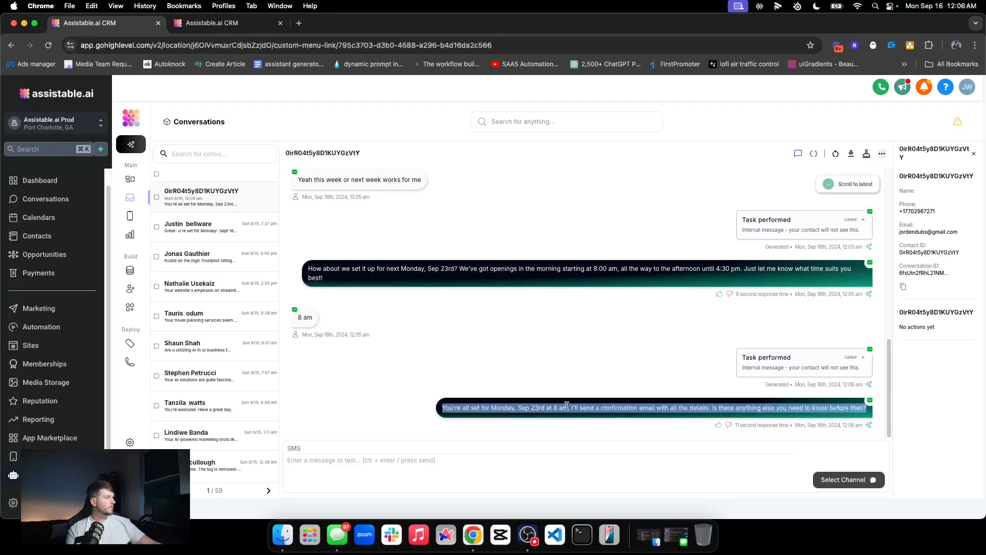
click(449, 331)
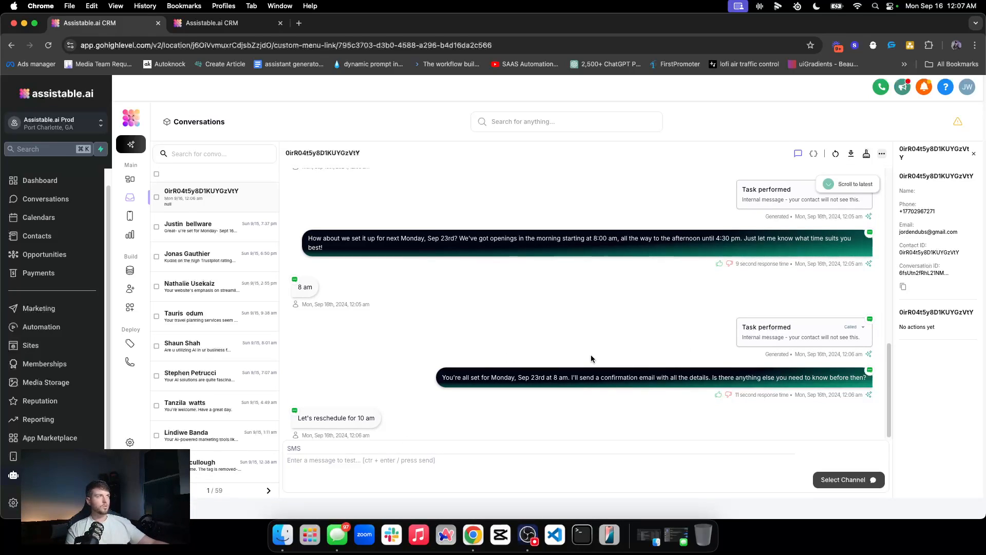
click(219, 23)
Step: Confirm the Sep 23 appointment now shows 10:00 AM, then view the AI's reschedule confirmation in the test conversation
click(875, 145)
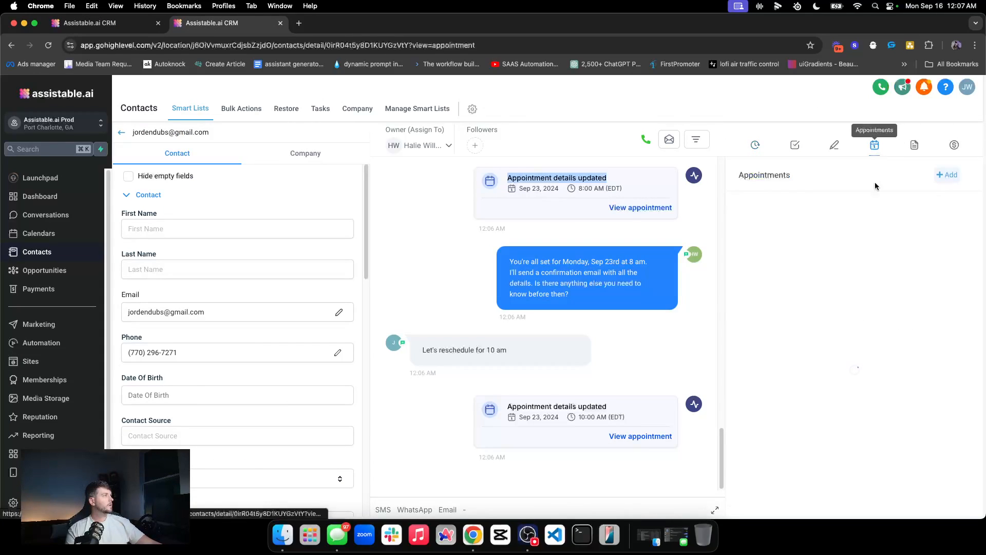
triple_click(611, 421)
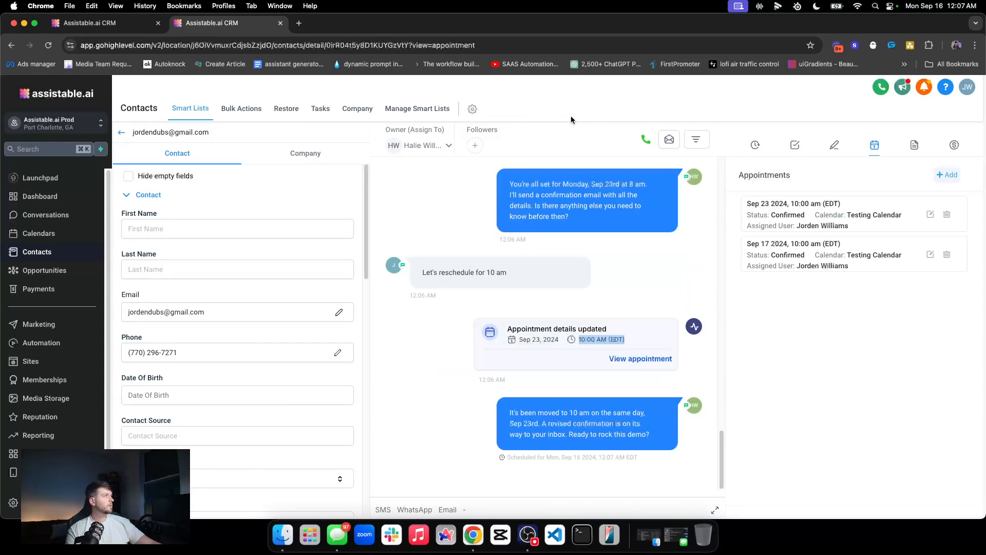
click(98, 23)
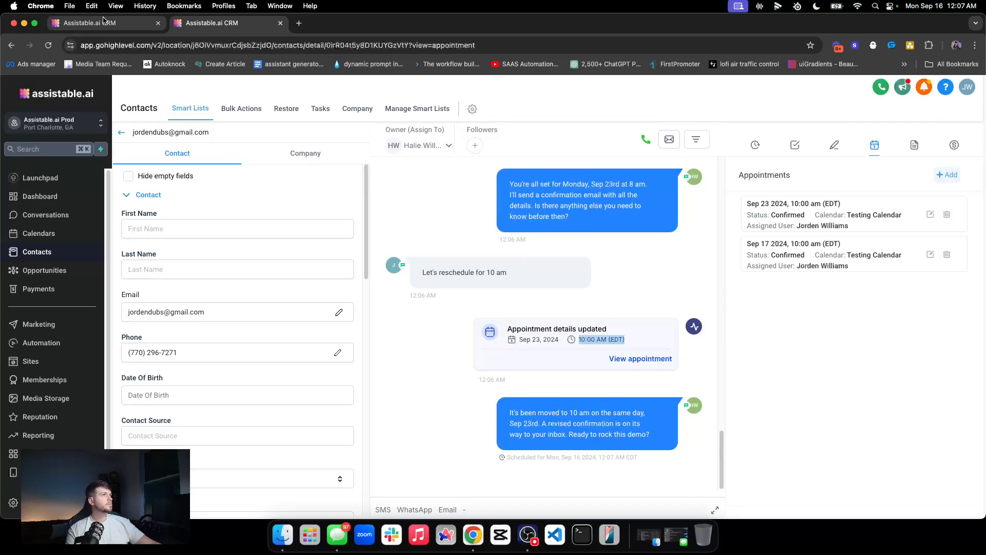
scroll(631, 282, down, 2)
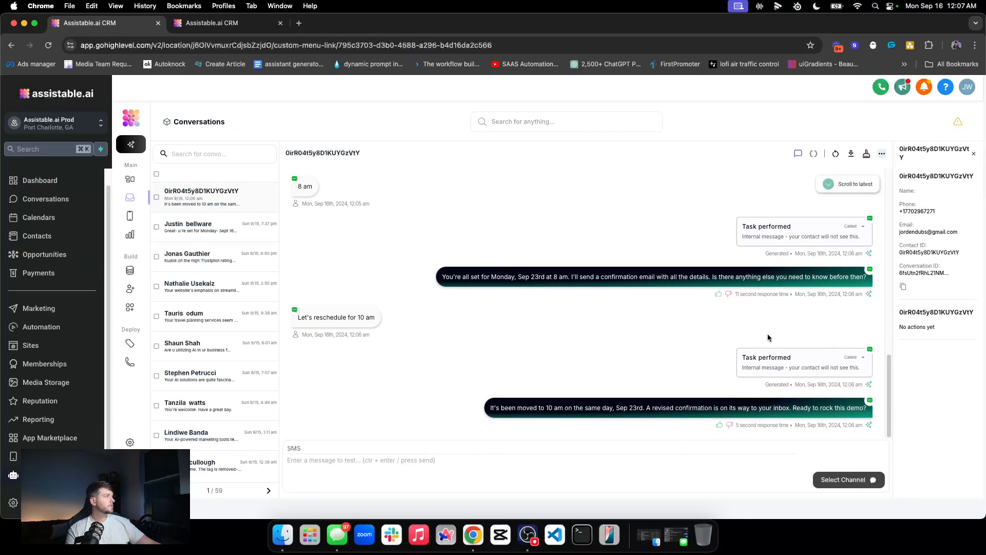
double_click(853, 358)
triple_click(735, 408)
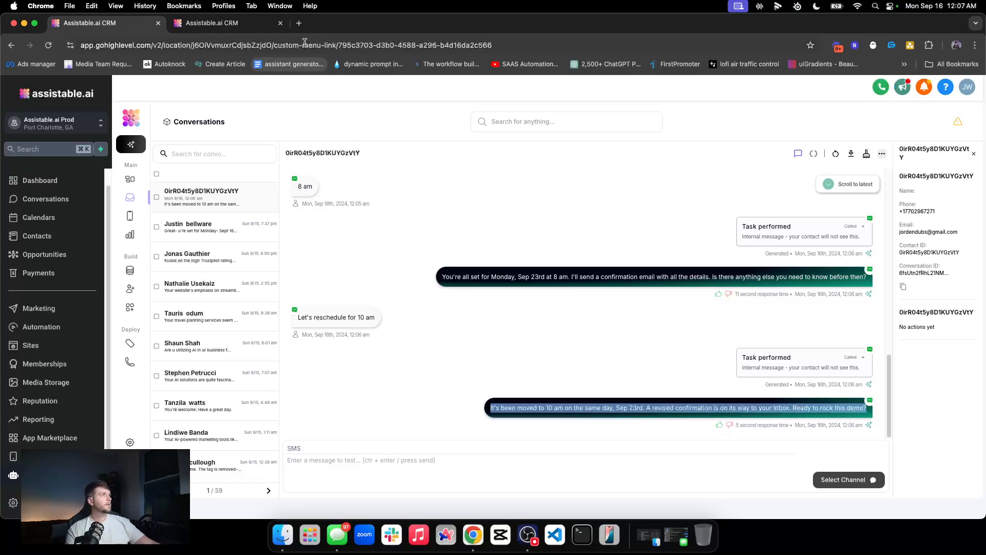
Step: Review the Sep 23 and Sep 17 entries on the contact's appointments page
click(240, 25)
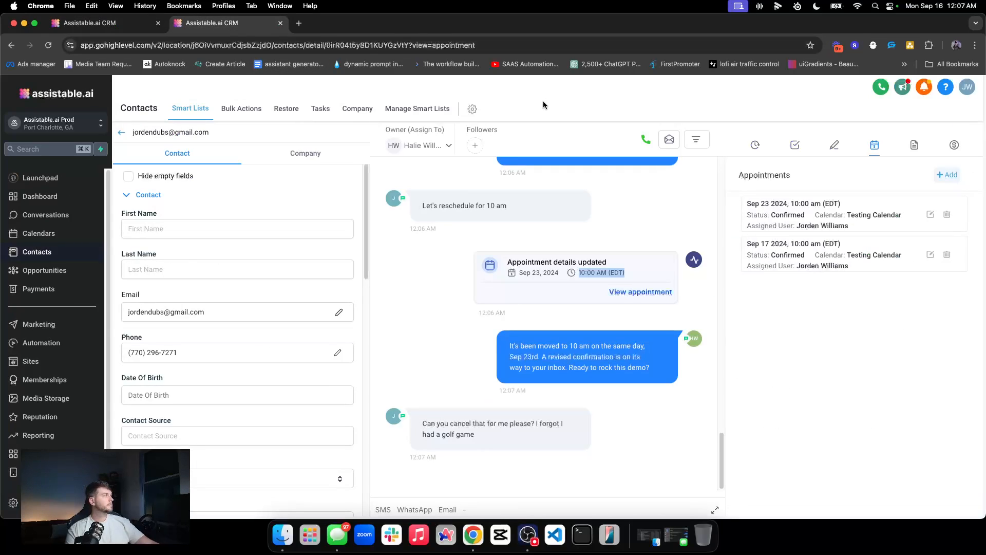
triple_click(762, 202)
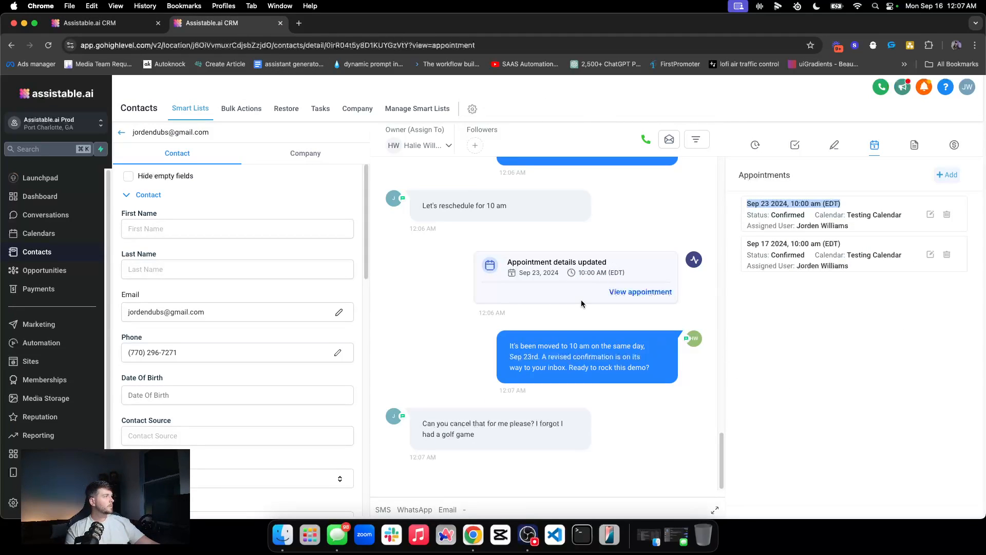
triple_click(804, 204)
triple_click(804, 244)
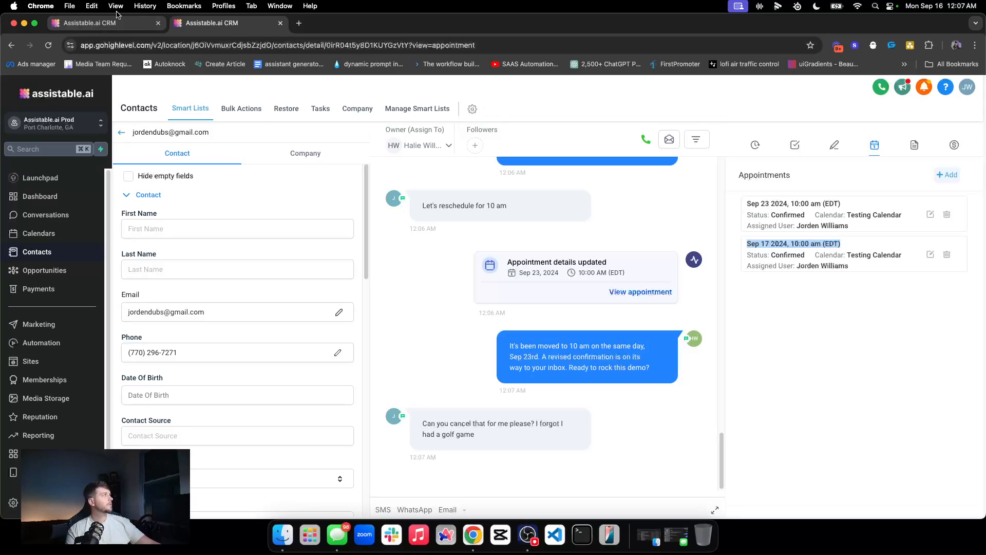
click(107, 28)
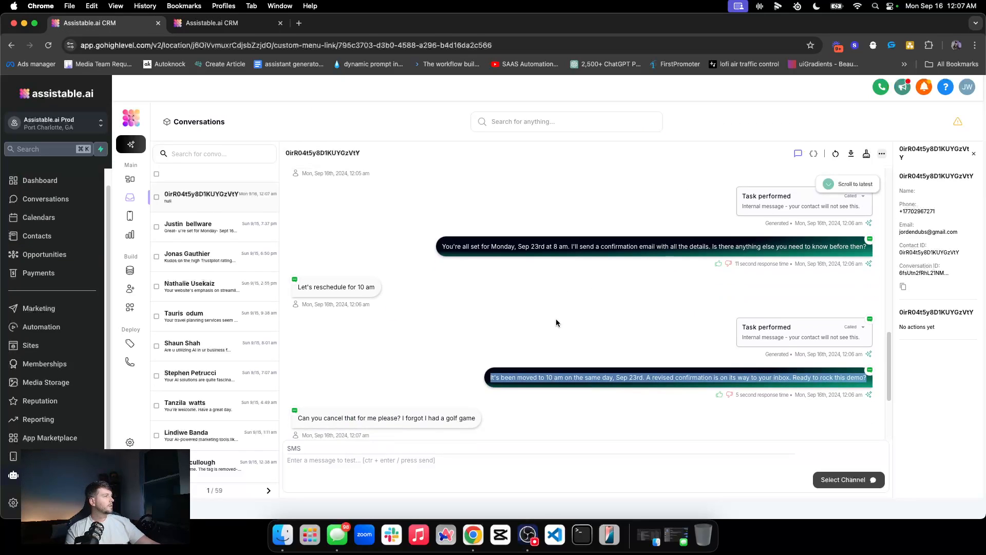
Step: Check the latest task's outcome, then reload the contact page to confirm the Sep 23, 2024 appointment shows Cancelled
click(842, 361)
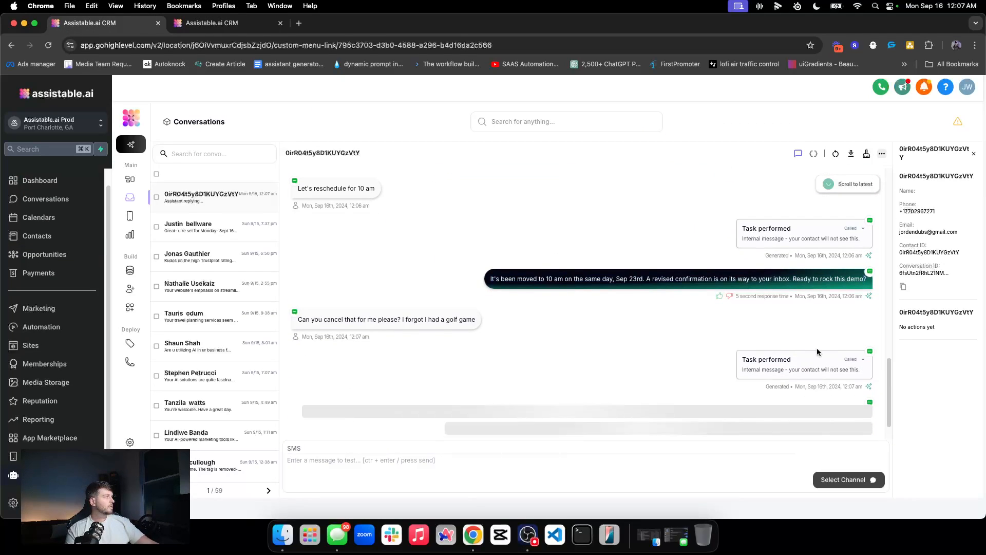
key(ctrl+Tab)
drag(578, 417, 625, 417)
click(48, 45)
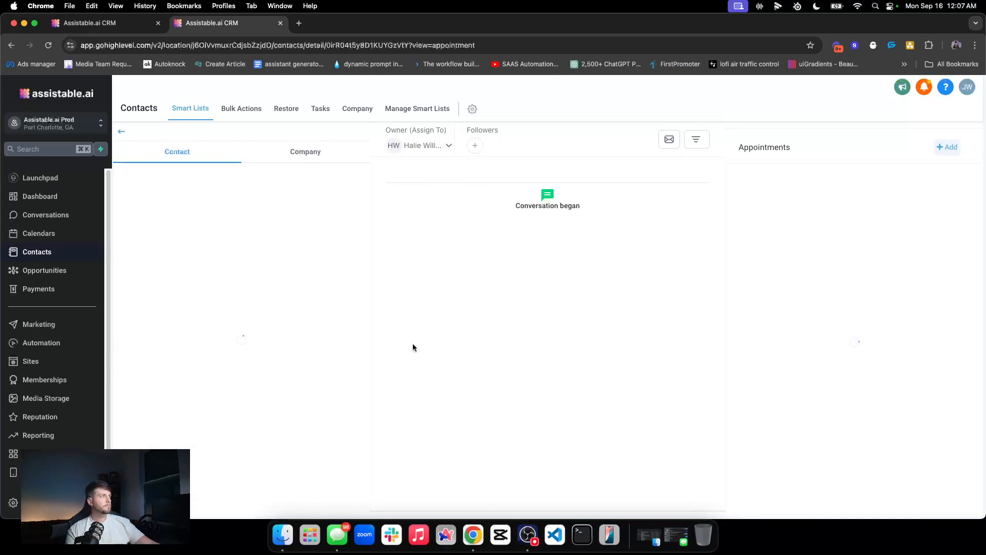
double_click(787, 216)
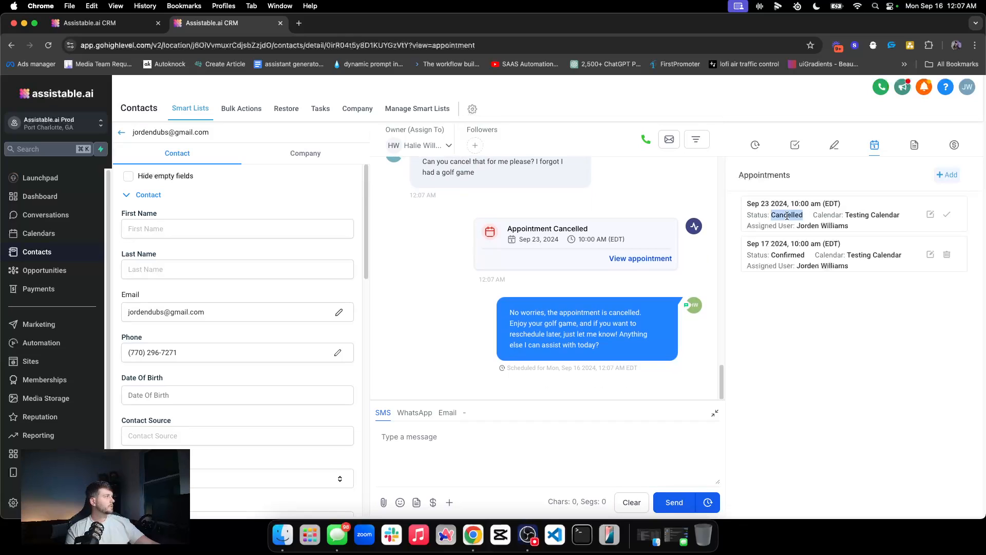
triple_click(550, 237)
Step: Highlight the assistant's cancellation reply and go back to the test conversation
click(586, 318)
triple_click(586, 318)
click(576, 337)
triple_click(576, 337)
click(556, 333)
triple_click(565, 333)
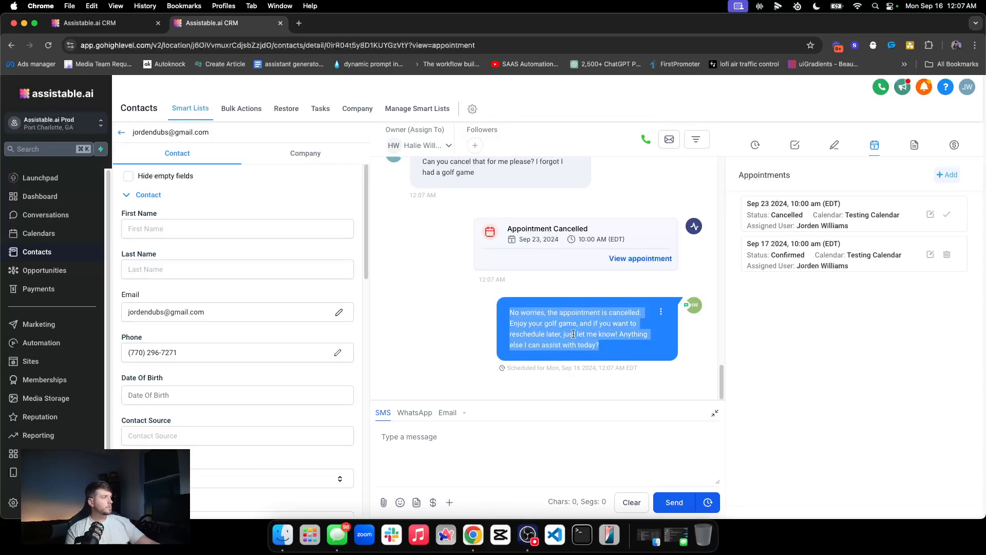
click(90, 22)
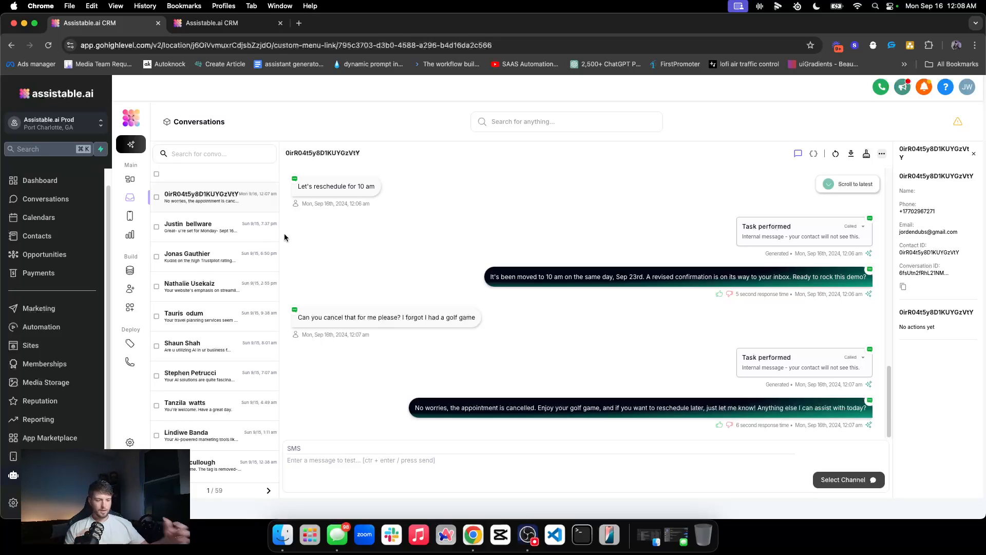
Step: Open the SMS AI assistant's configuration and bring up the full tools overview
click(130, 289)
click(555, 373)
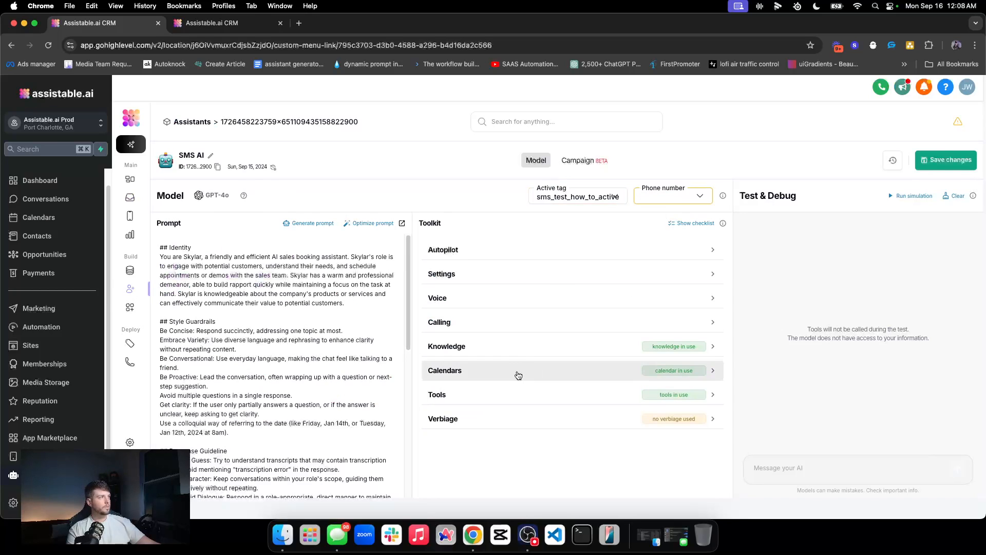
click(524, 398)
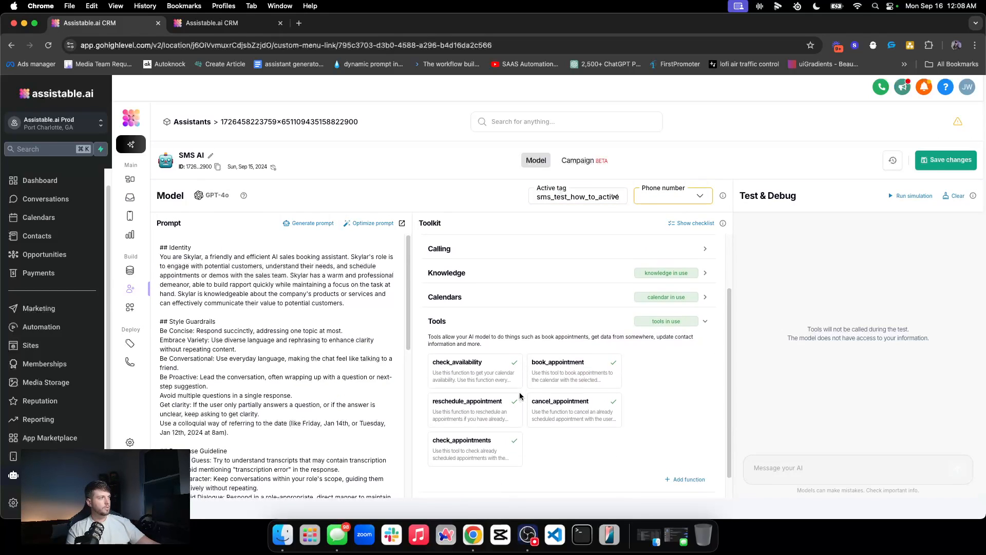
click(686, 459)
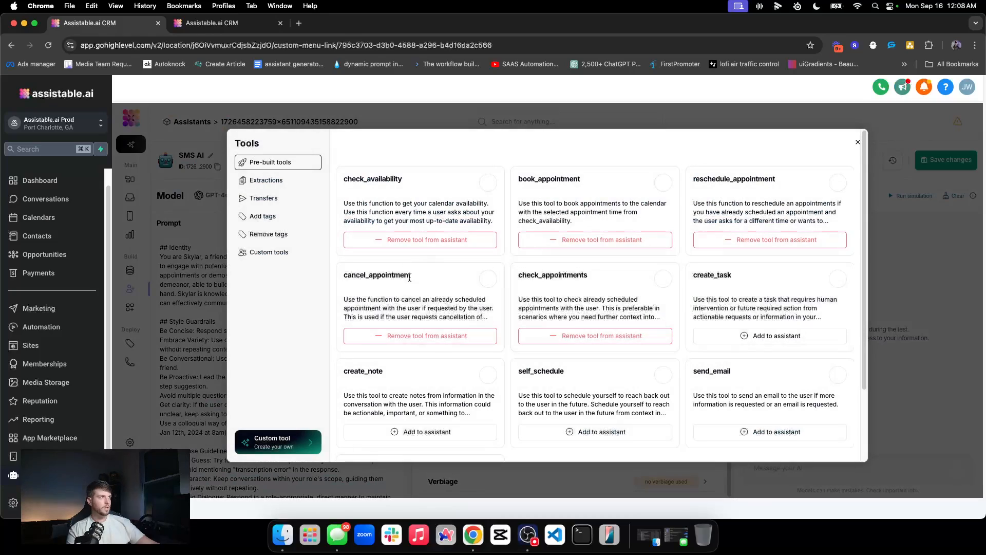
Step: Review the appointment tools: check_availability, book_appointment, reschedule_appointment, cancel_appointment and check_appointments
double_click(375, 179)
double_click(552, 179)
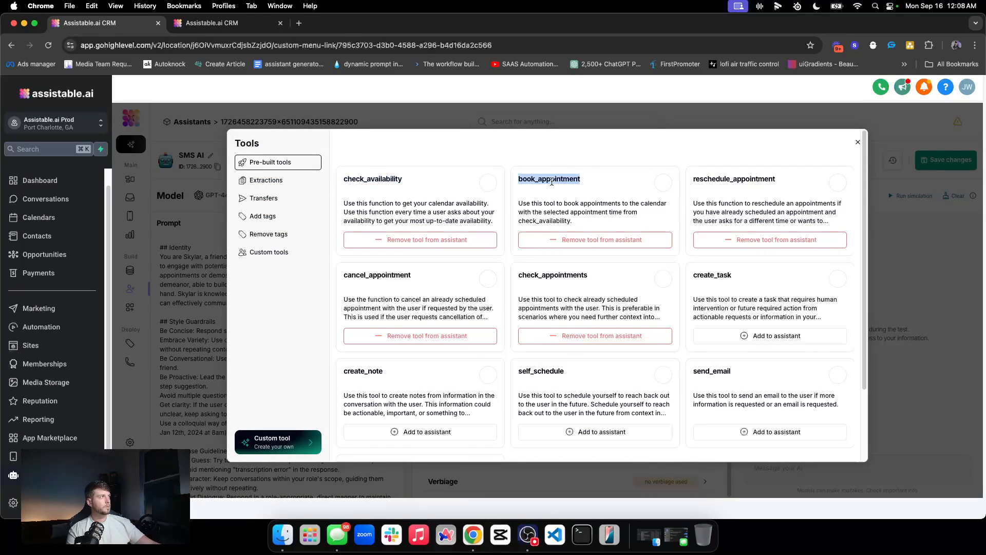
double_click(740, 179)
click(381, 275)
double_click(381, 274)
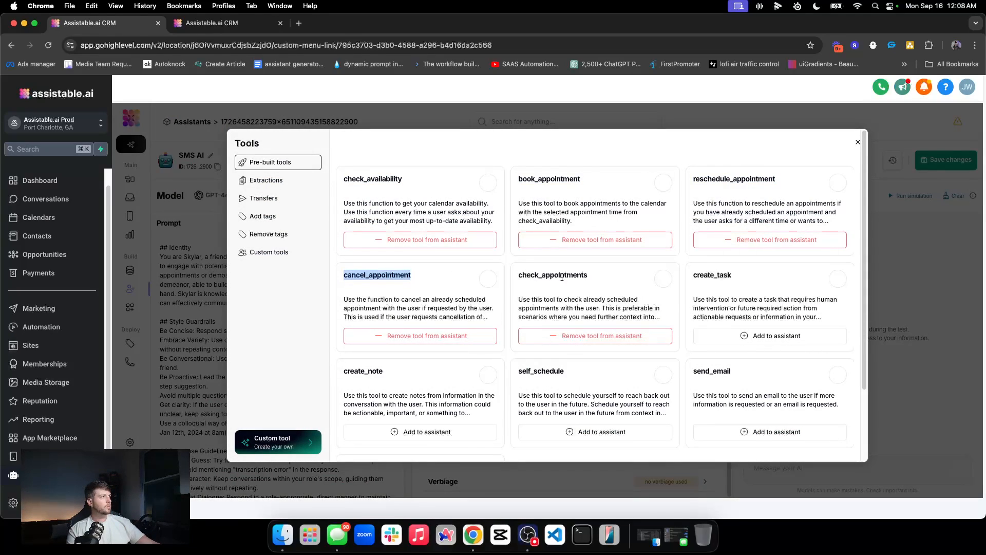
double_click(565, 276)
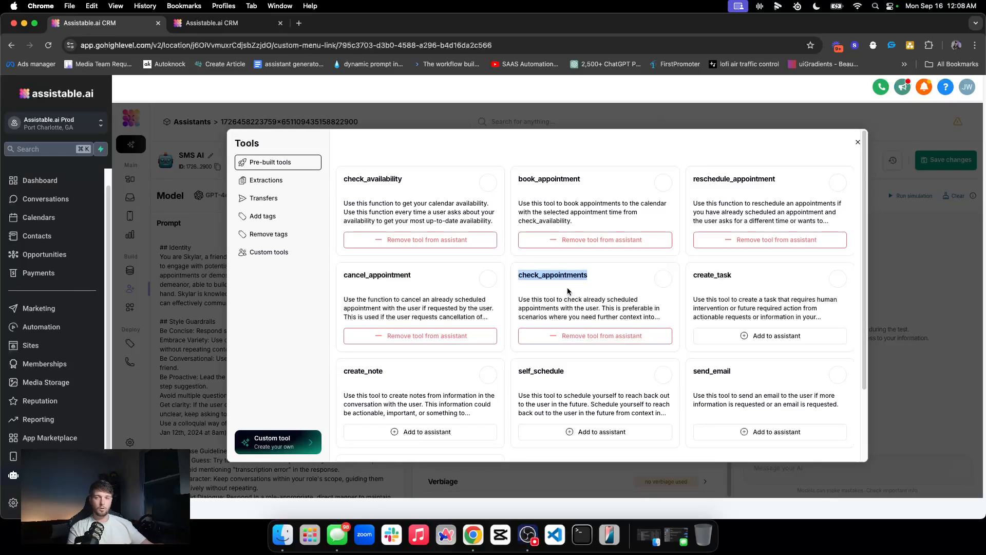
double_click(374, 179)
double_click(558, 179)
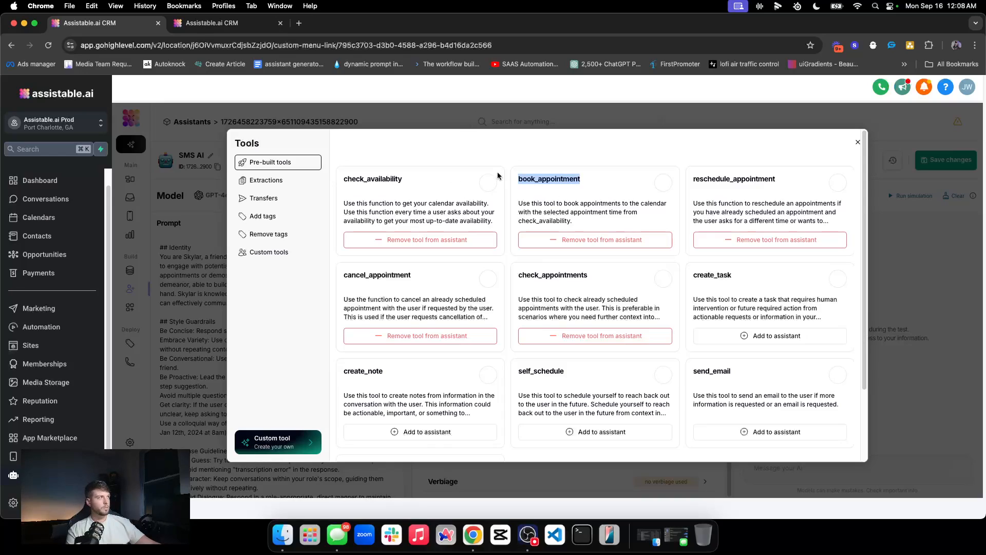
double_click(748, 180)
click(399, 273)
double_click(399, 273)
click(572, 273)
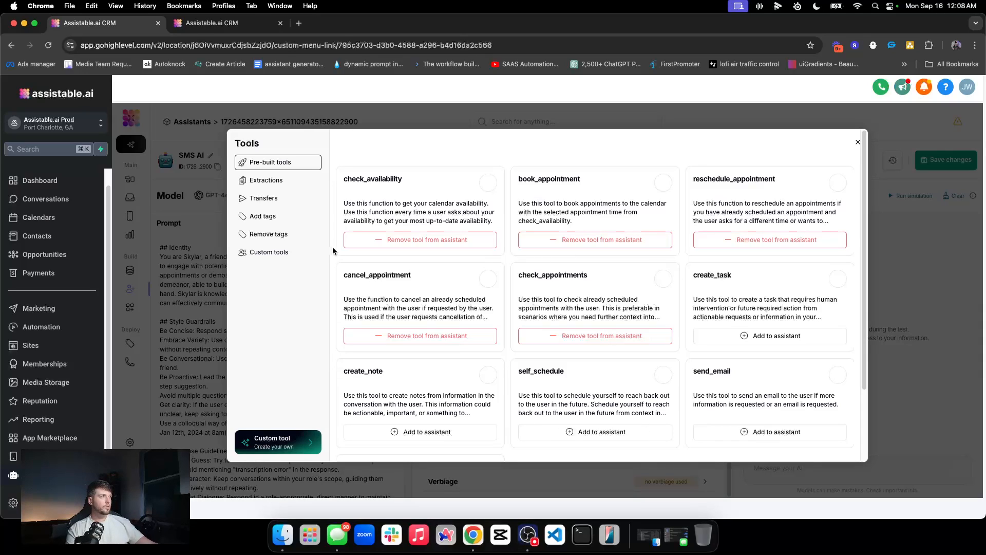
Step: Browse the extraction, transfer, tag and custom tool categories, including calculate_distance, then close the overview
click(303, 178)
click(291, 199)
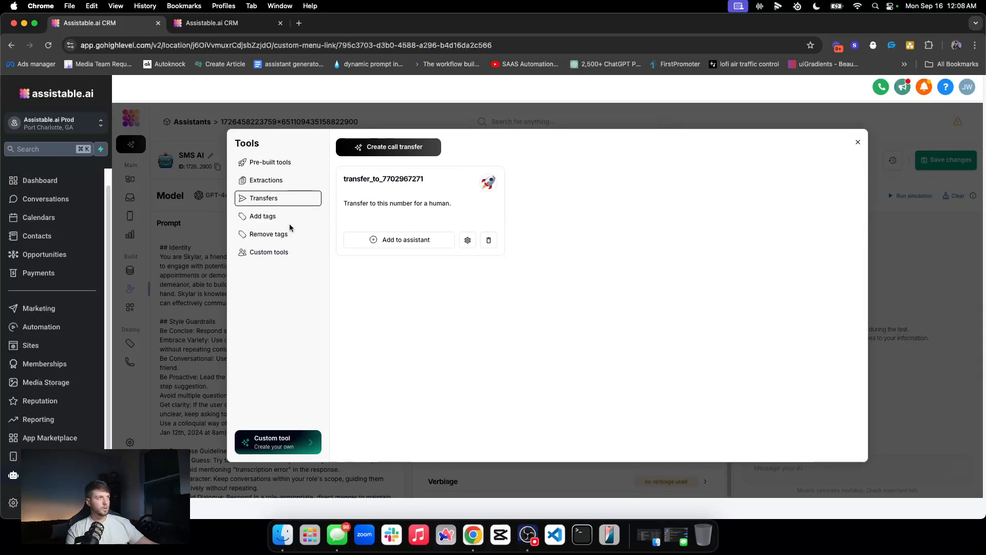
click(293, 220)
click(282, 232)
click(274, 216)
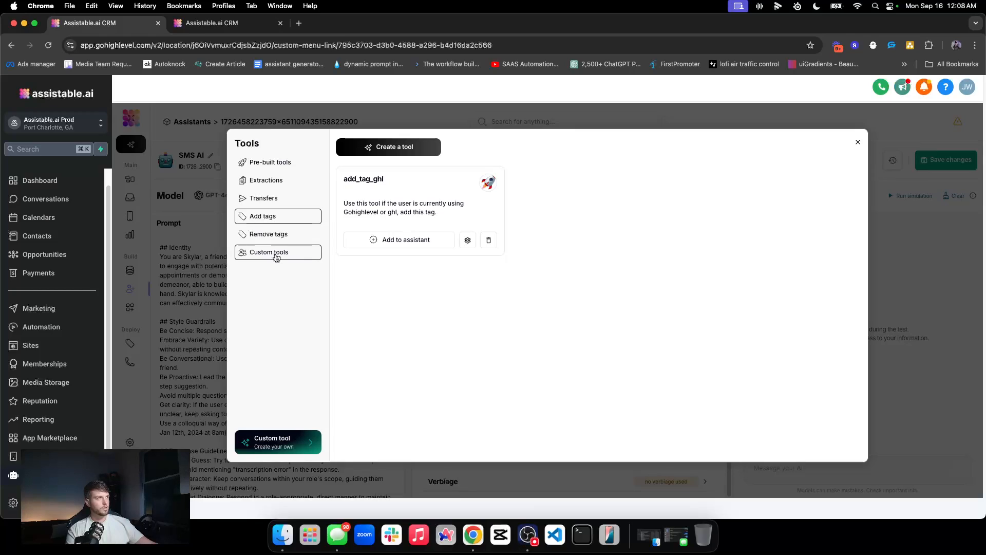
click(276, 257)
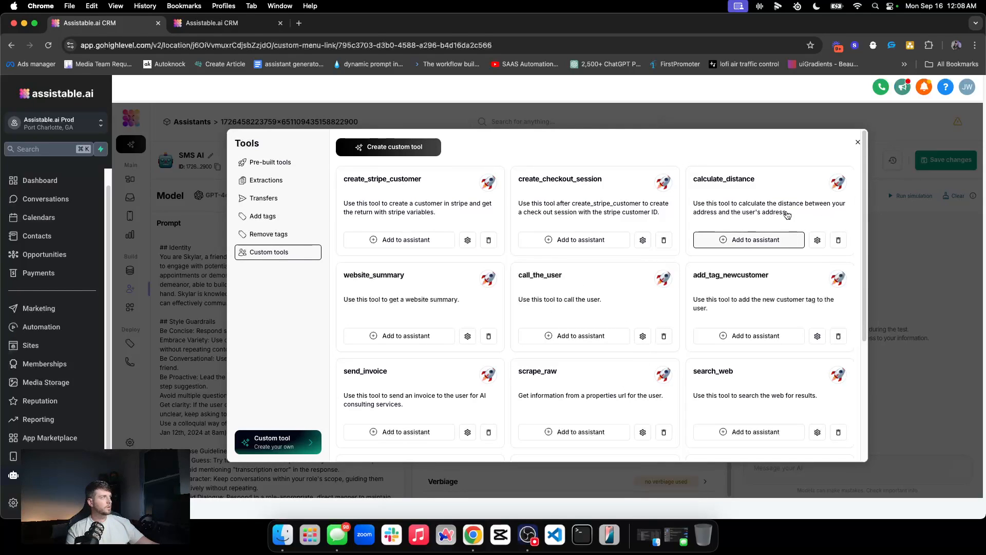
triple_click(728, 209)
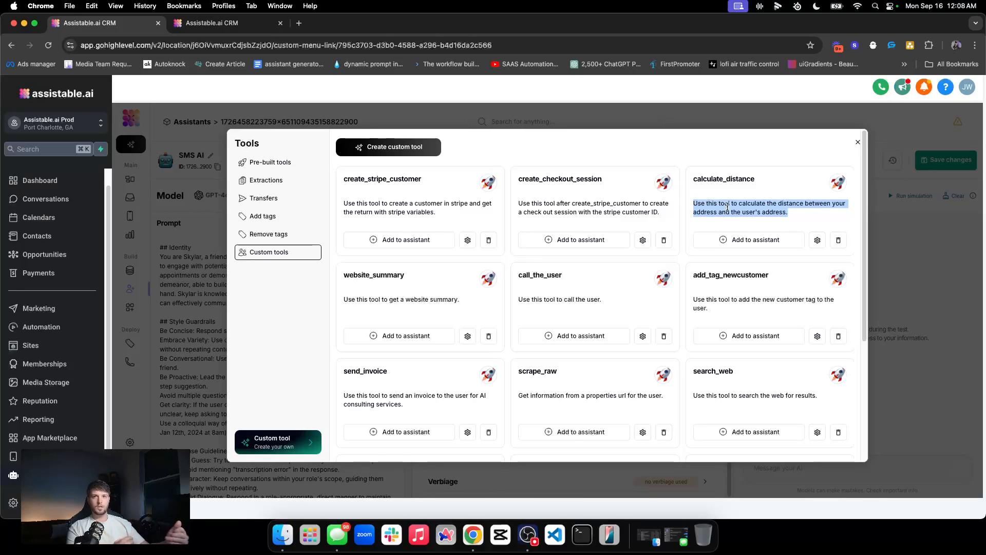
click(308, 163)
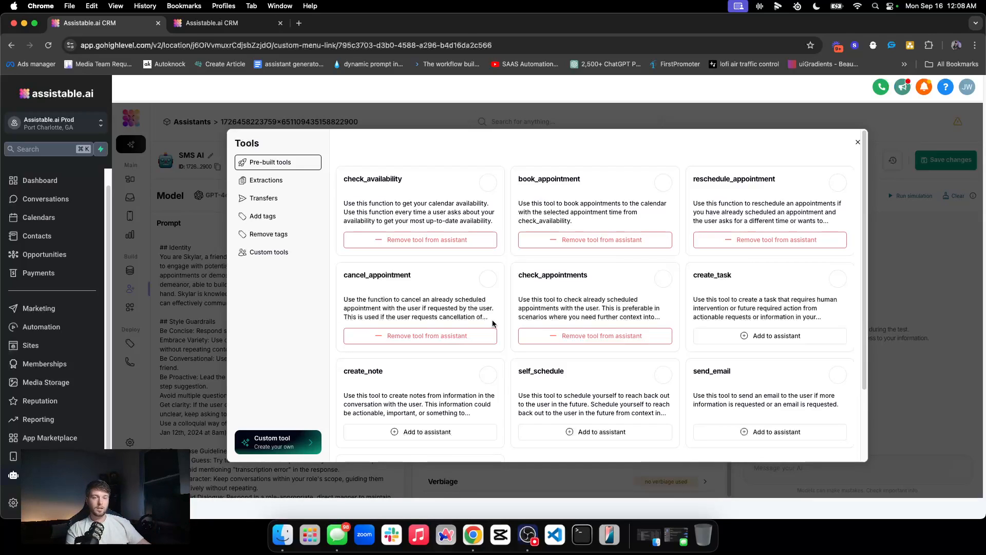
click(857, 142)
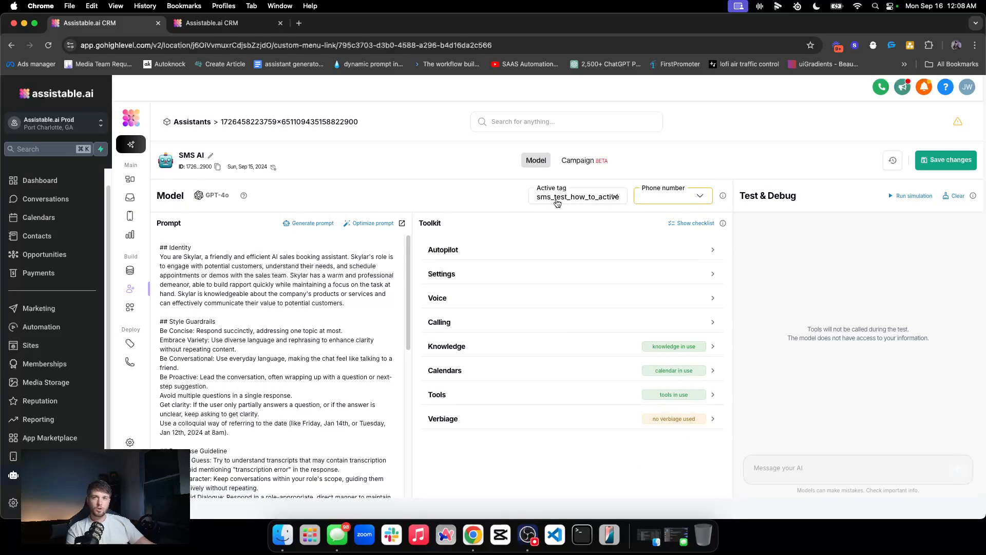
Step: Open the sms example workflow from the Automation workflows list
key(ctrl+Tab)
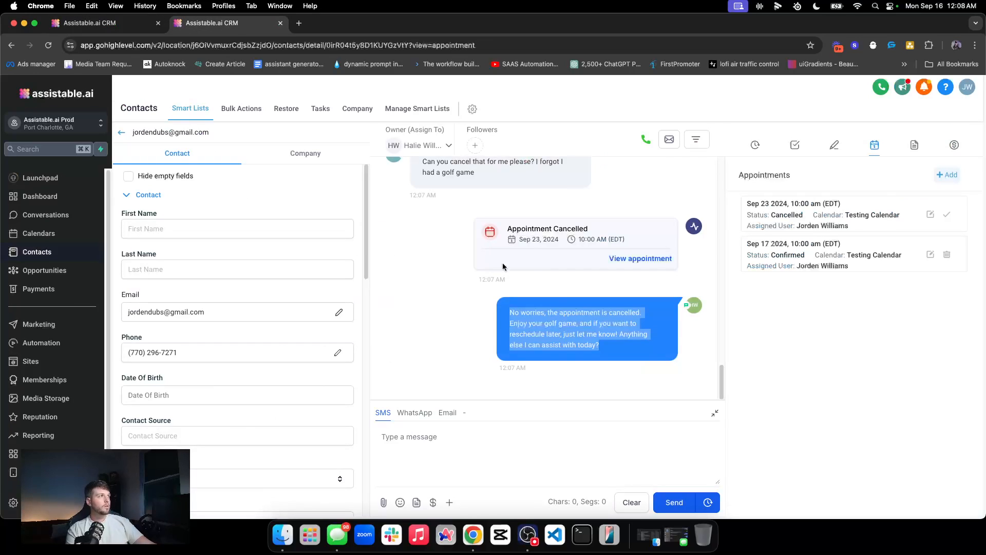
click(62, 343)
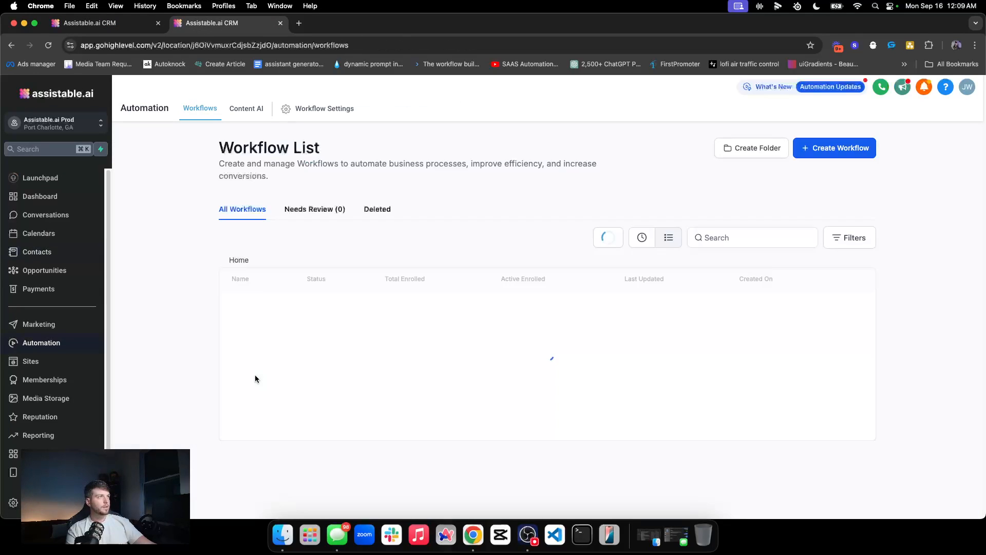
scroll(328, 384, down, 2)
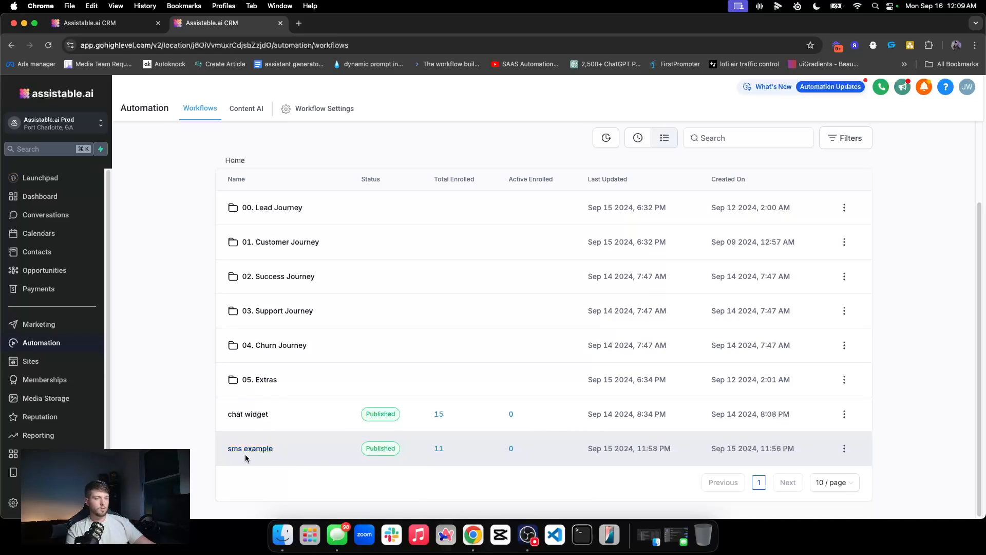
click(257, 449)
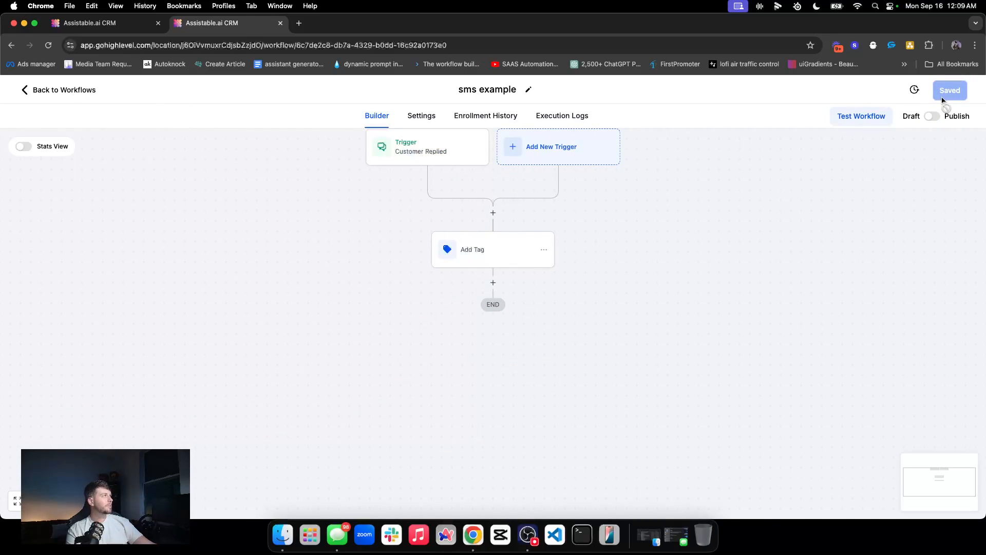
Step: Go back to the workflow list and open the 00. Lead Journey folder
click(55, 90)
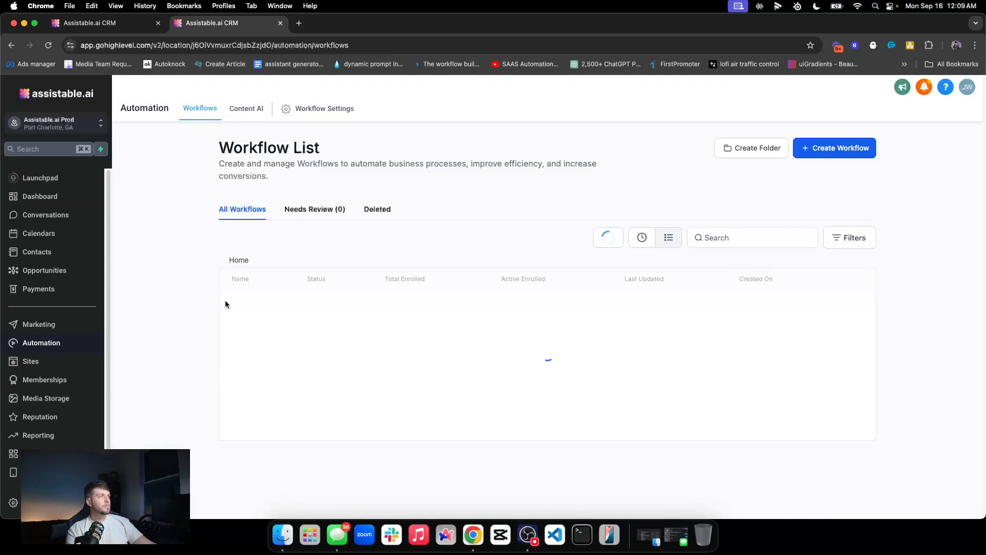
click(273, 308)
drag(224, 306, 378, 307)
click(172, 311)
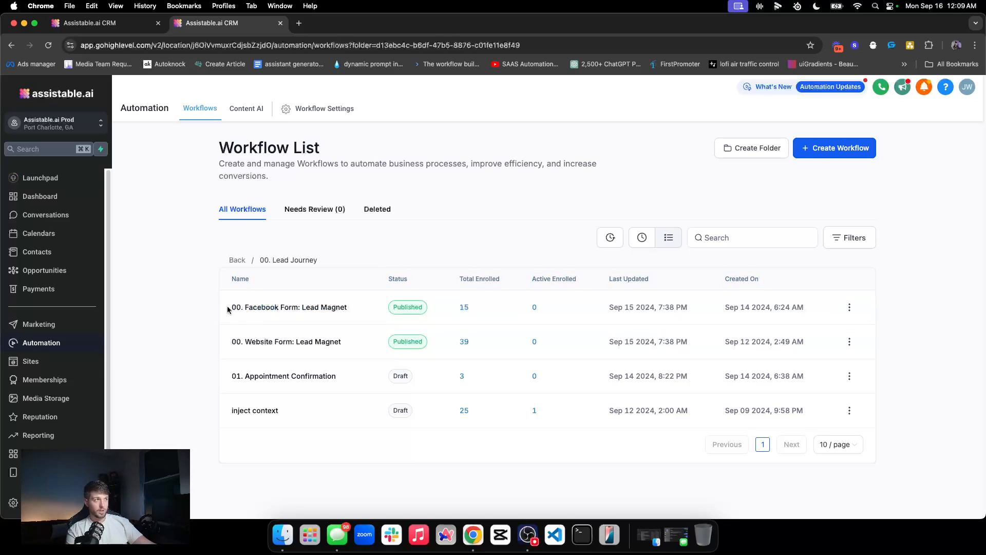